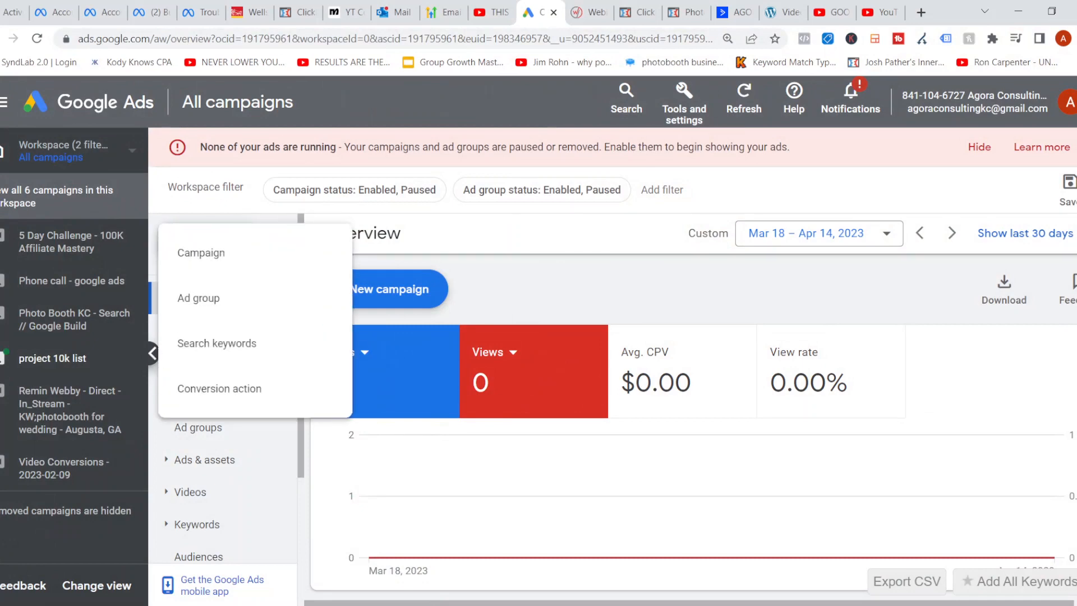
# Start a new campaign and choose to create it without a goal's guidance
pyautogui.click(212, 254)
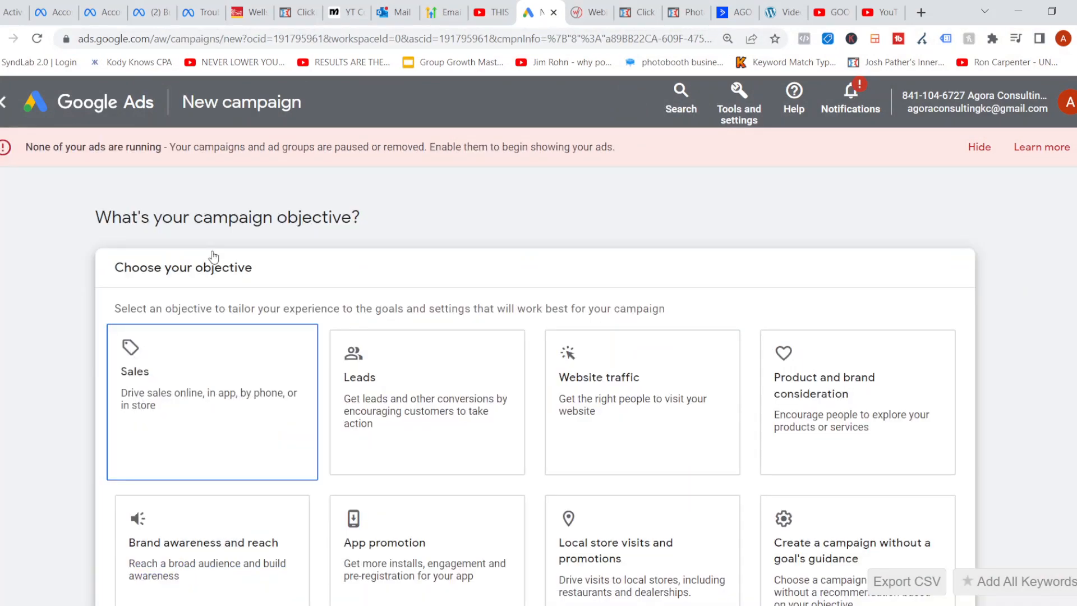
pyautogui.click(852, 547)
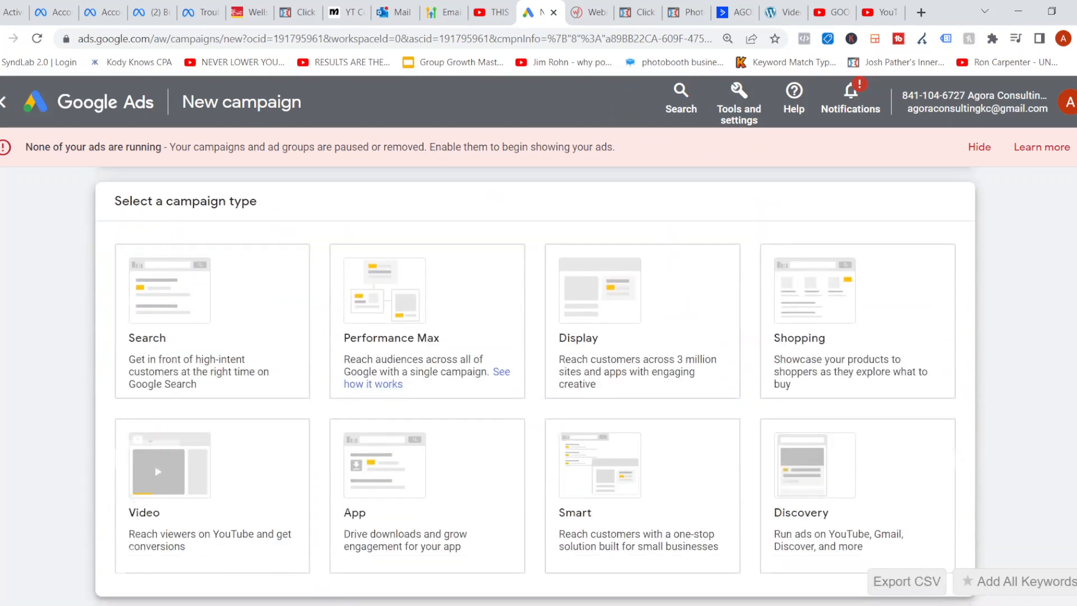
pyautogui.scroll(4, 535, 386)
pyautogui.scroll(-1, 535, 386)
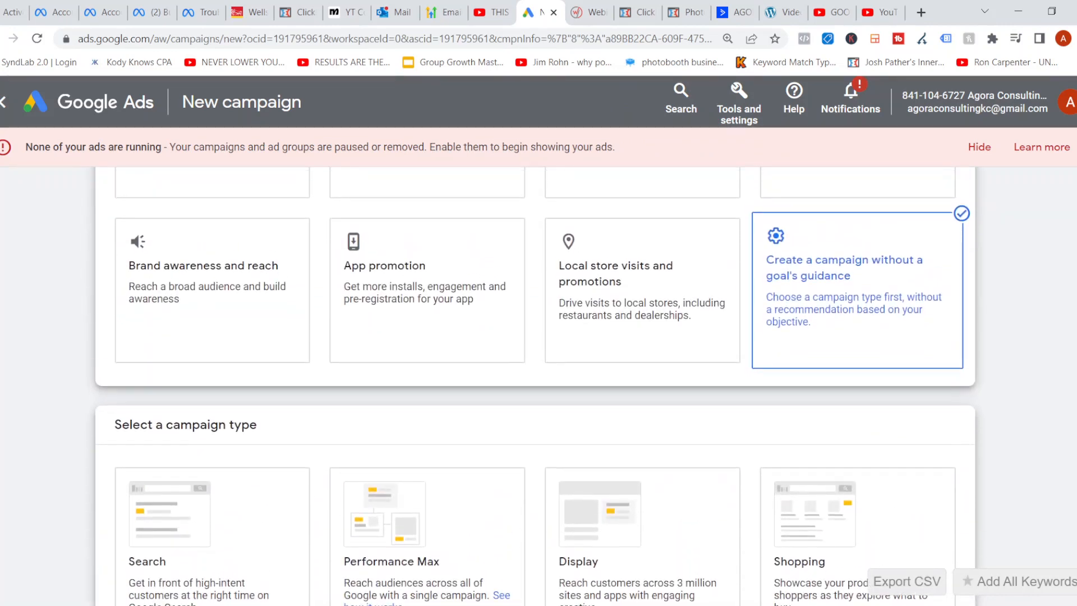
pyautogui.scroll(4, 536, 386)
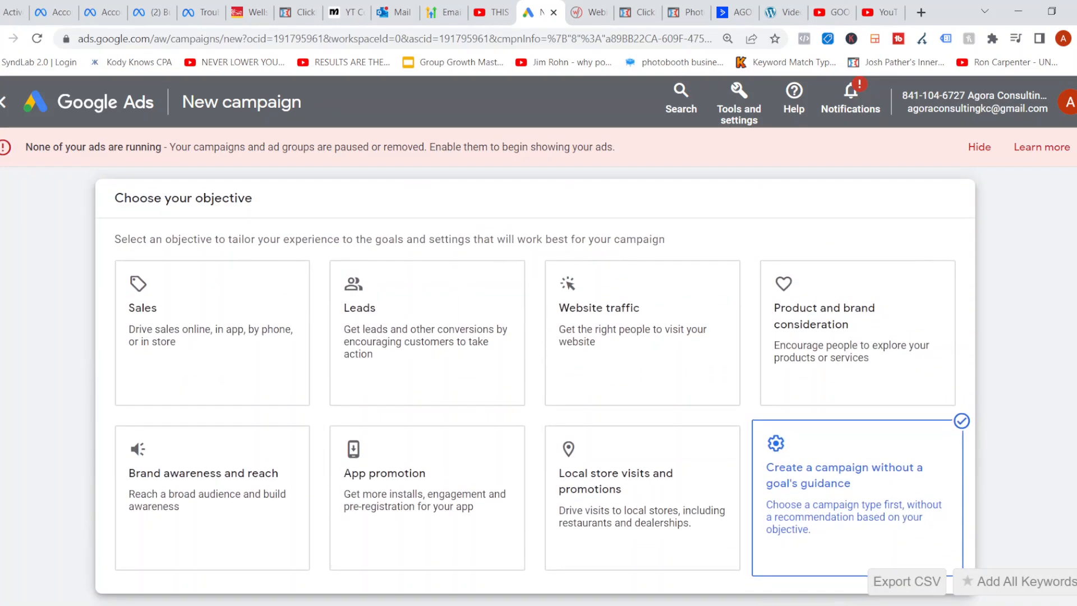
pyautogui.scroll(-1, 535, 386)
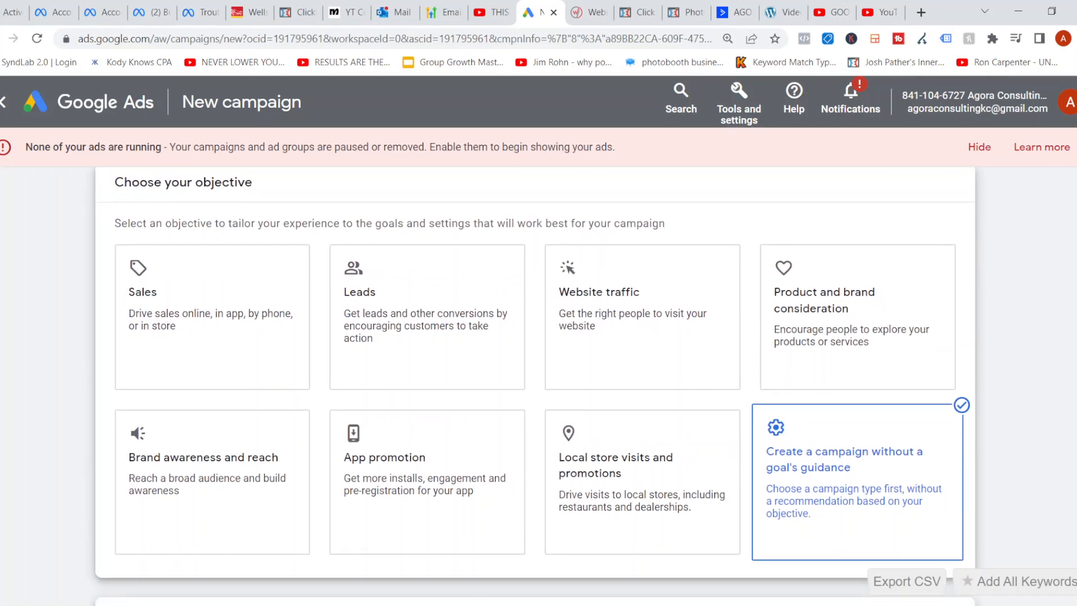
pyautogui.scroll(-2, 536, 386)
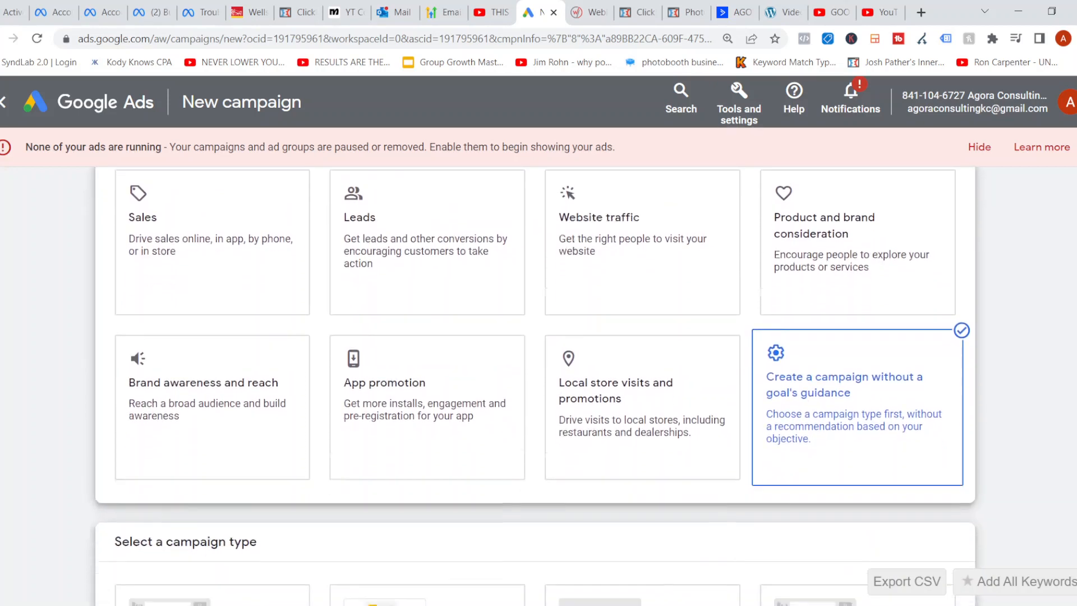
# Choose Search as the campaign type
pyautogui.scroll(-5, 535, 386)
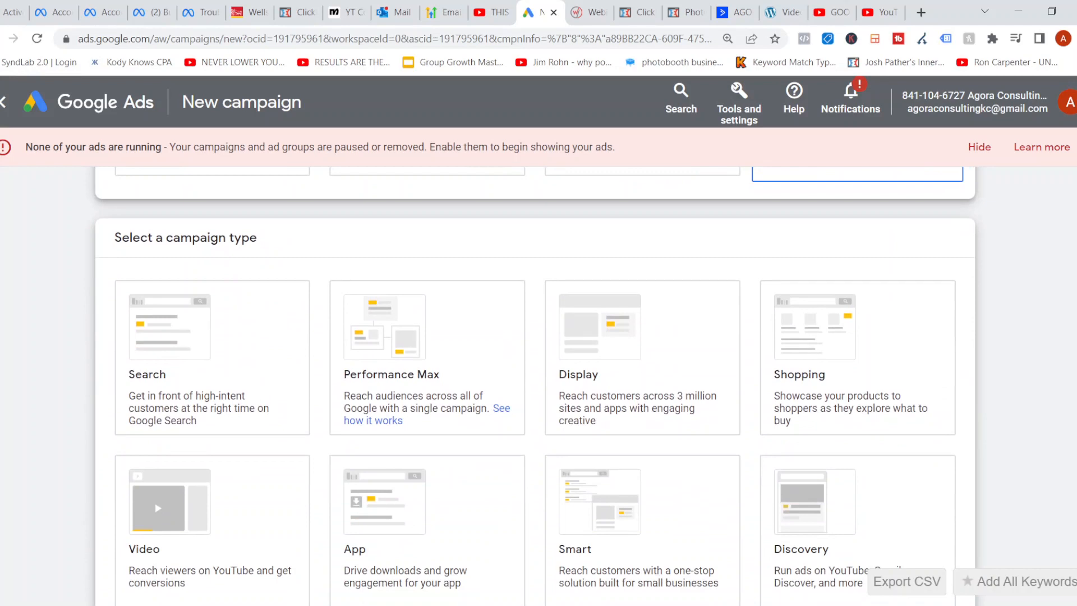
pyautogui.scroll(-10, 535, 386)
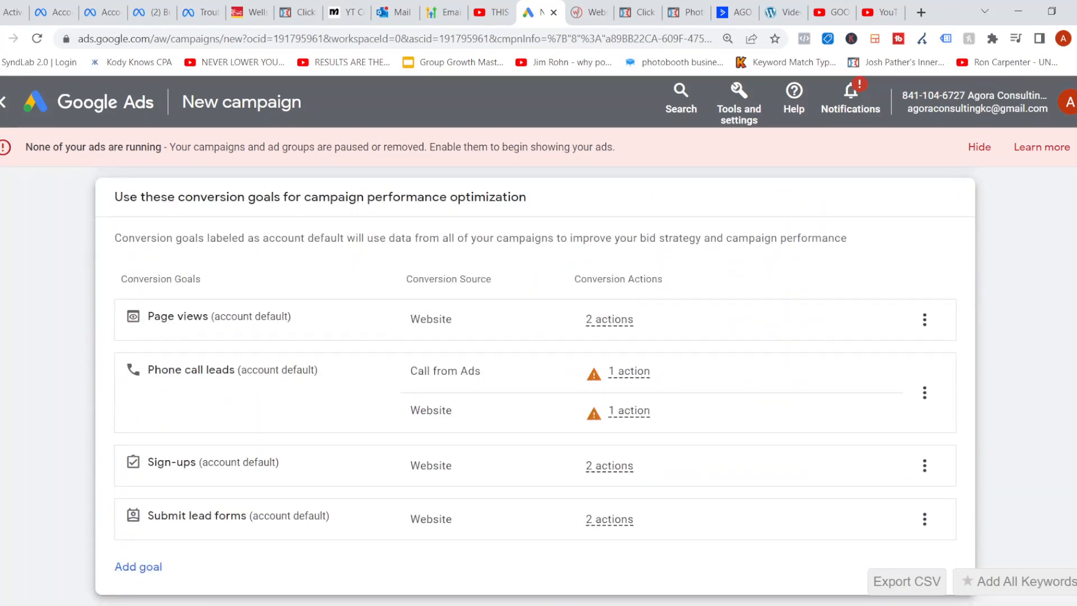
pyautogui.scroll(6, 535, 386)
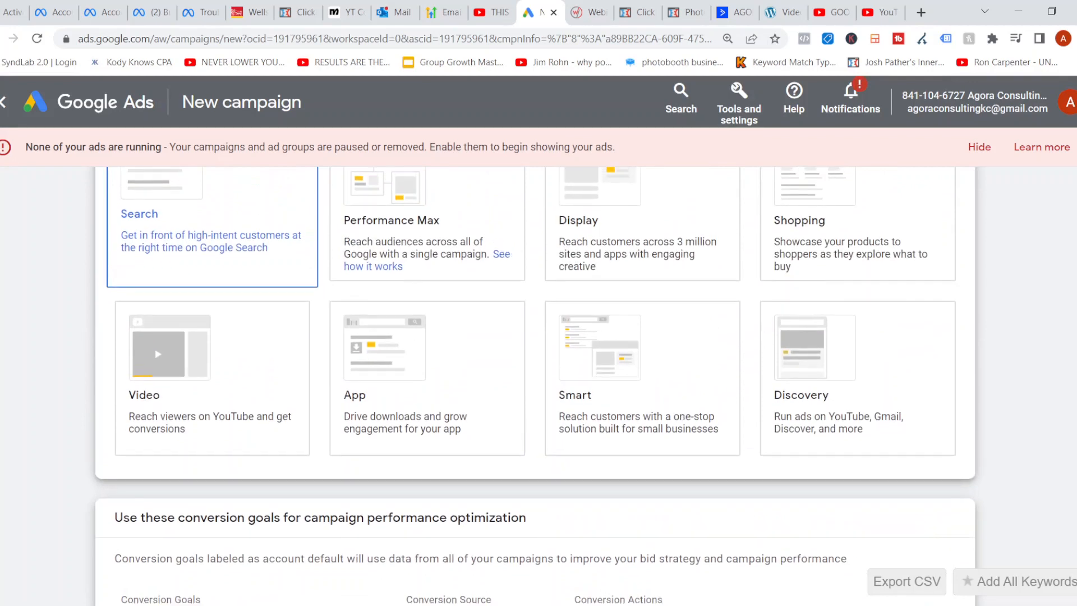
# Remove the "Phone call leads" goal from the campaign's conversion goals
pyautogui.scroll(-5, 535, 386)
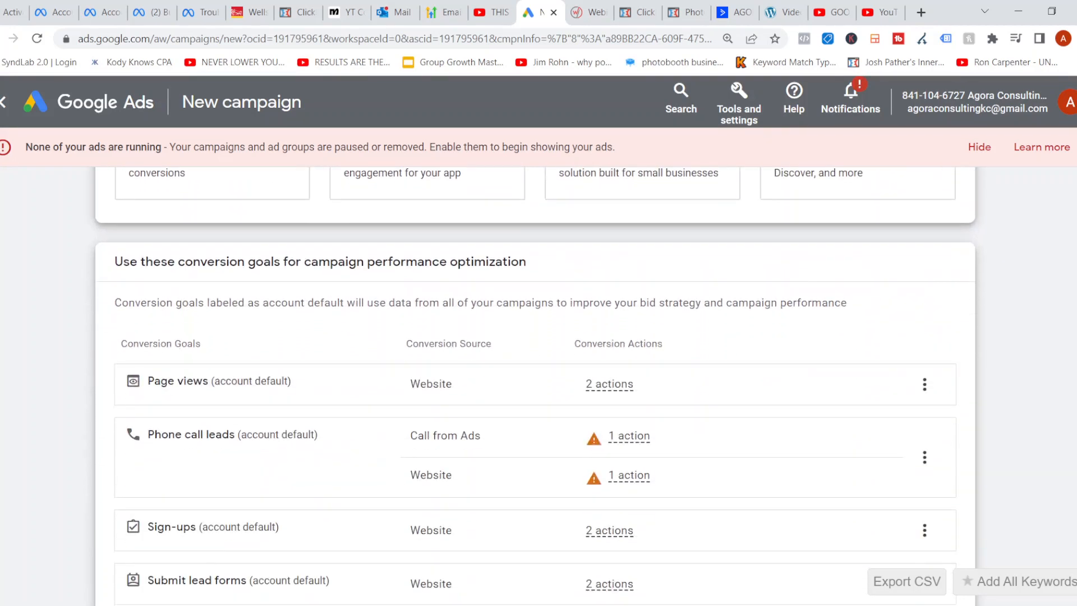
pyautogui.scroll(-3, 536, 386)
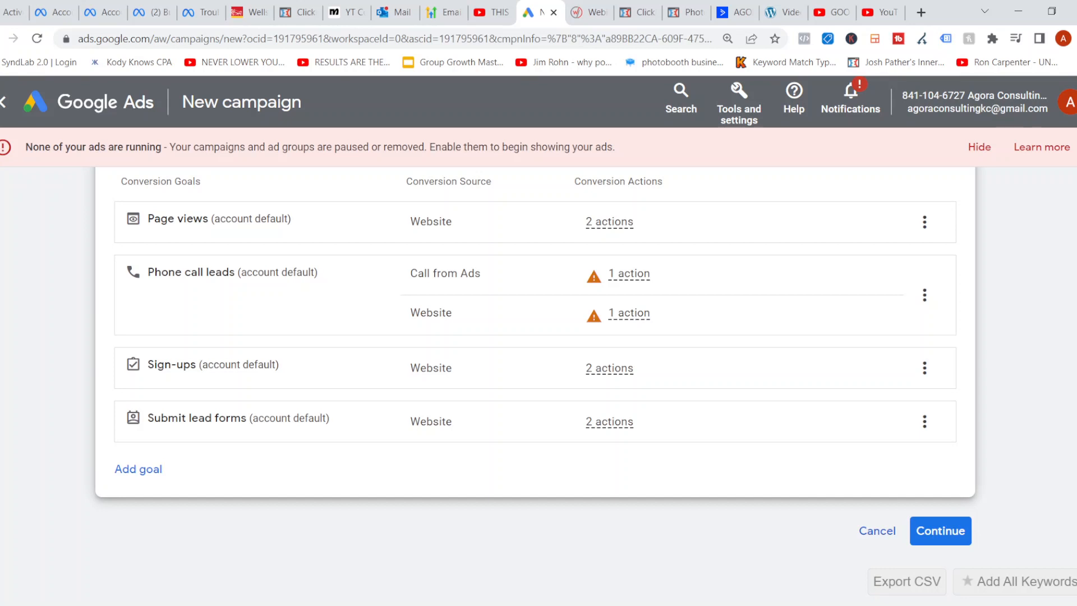
pyautogui.click(924, 295)
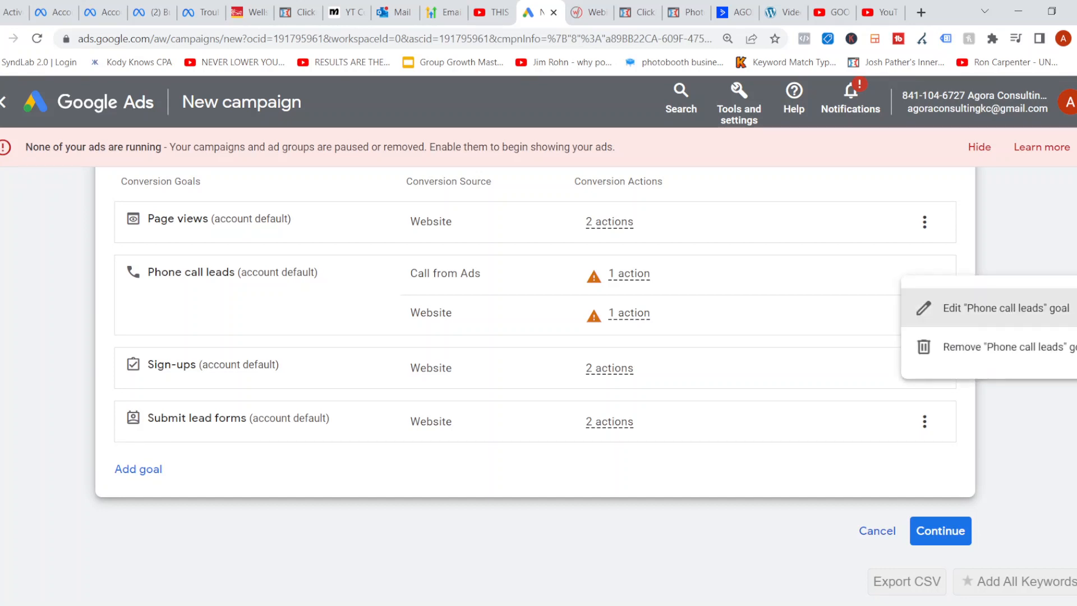
pyautogui.press('Escape')
pyautogui.click(925, 296)
pyautogui.click(976, 348)
pyautogui.click(697, 392)
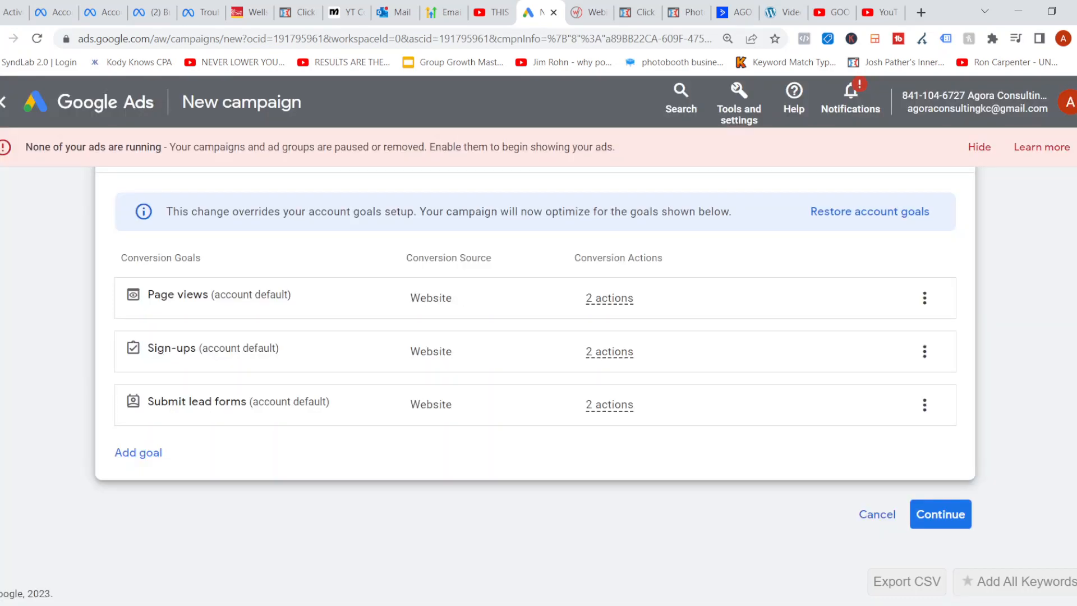
# Remove the "Sign-ups" and "Submit lead forms" conversion goals, keeping only "Page views", and continue
pyautogui.click(925, 352)
pyautogui.click(990, 365)
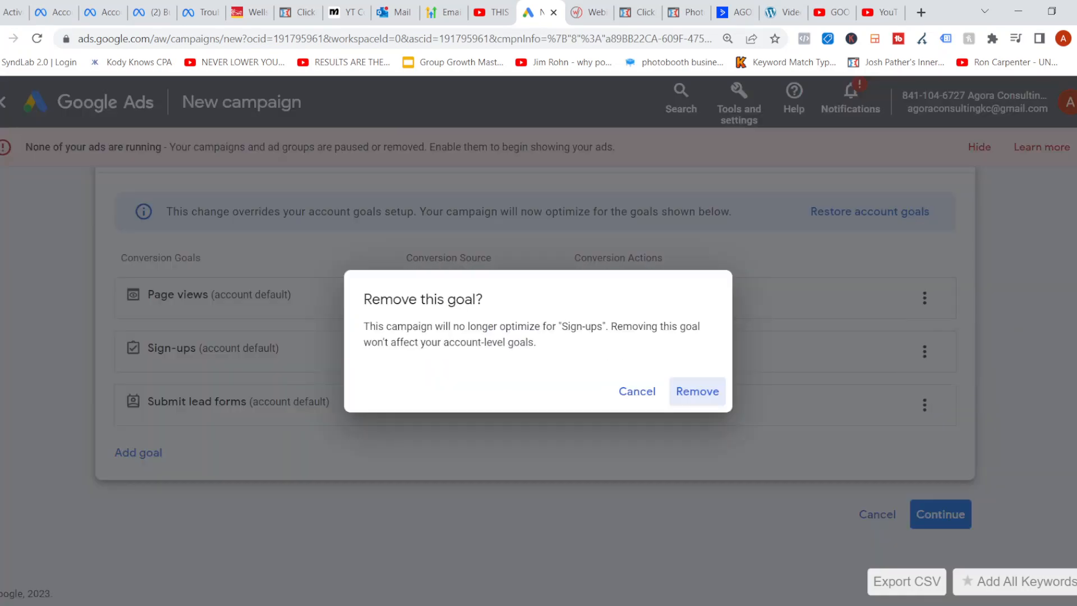
pyautogui.click(697, 392)
pyautogui.click(925, 405)
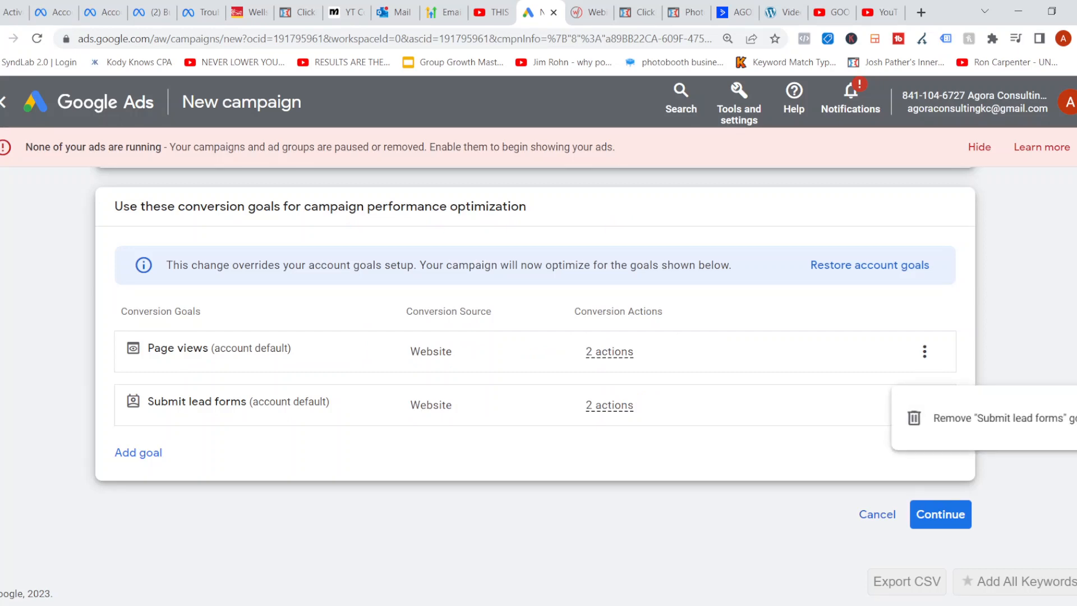
pyautogui.click(990, 418)
pyautogui.click(698, 390)
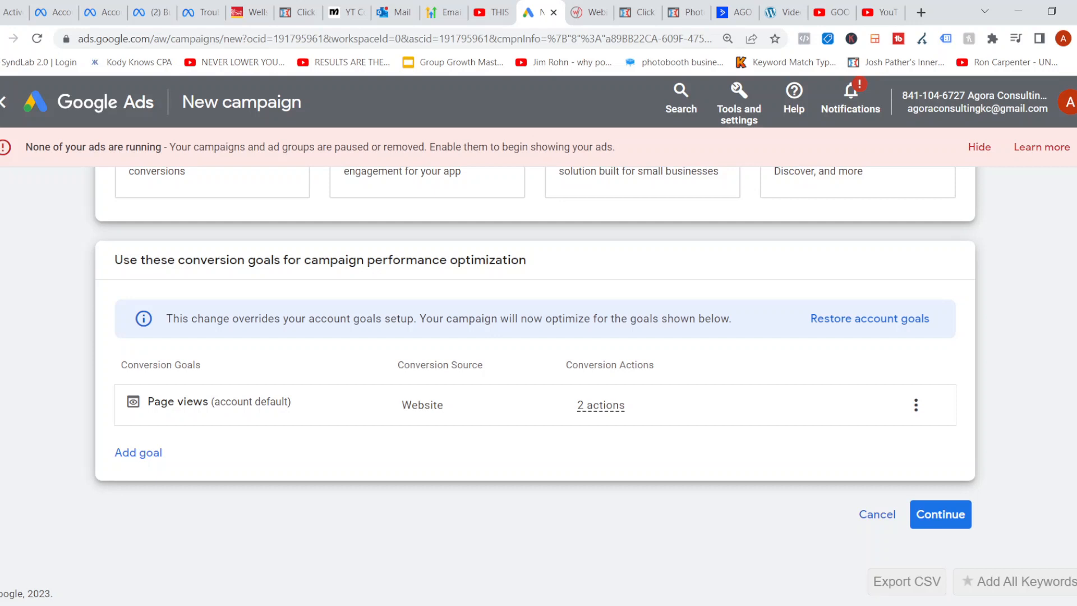
pyautogui.click(939, 515)
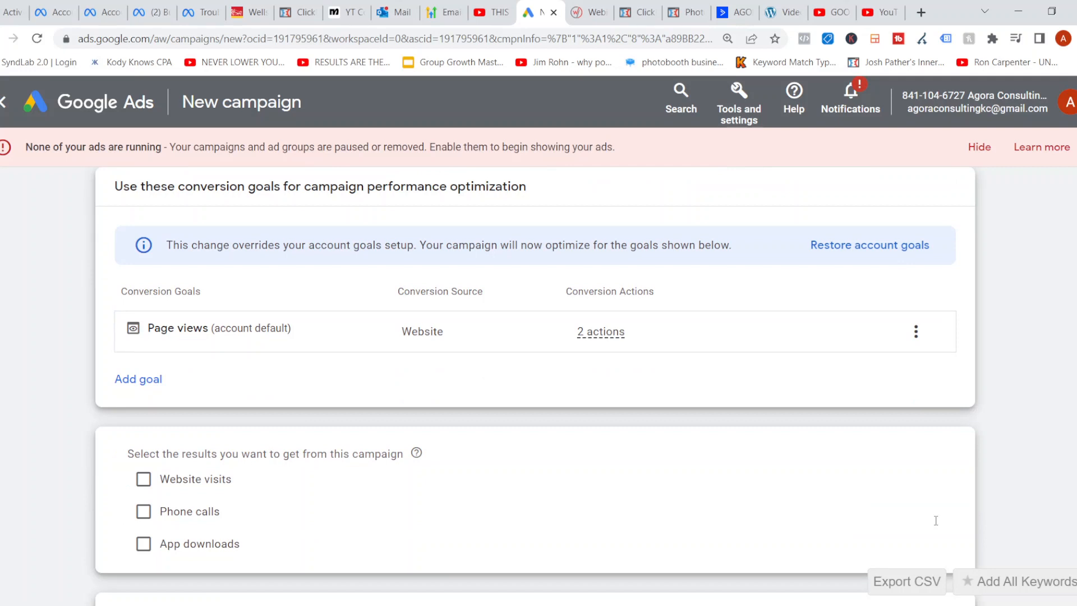
# Name the campaign "google ads test" and start it as a new campaign instead of finishing the saved draft
pyautogui.scroll(-3, 535, 381)
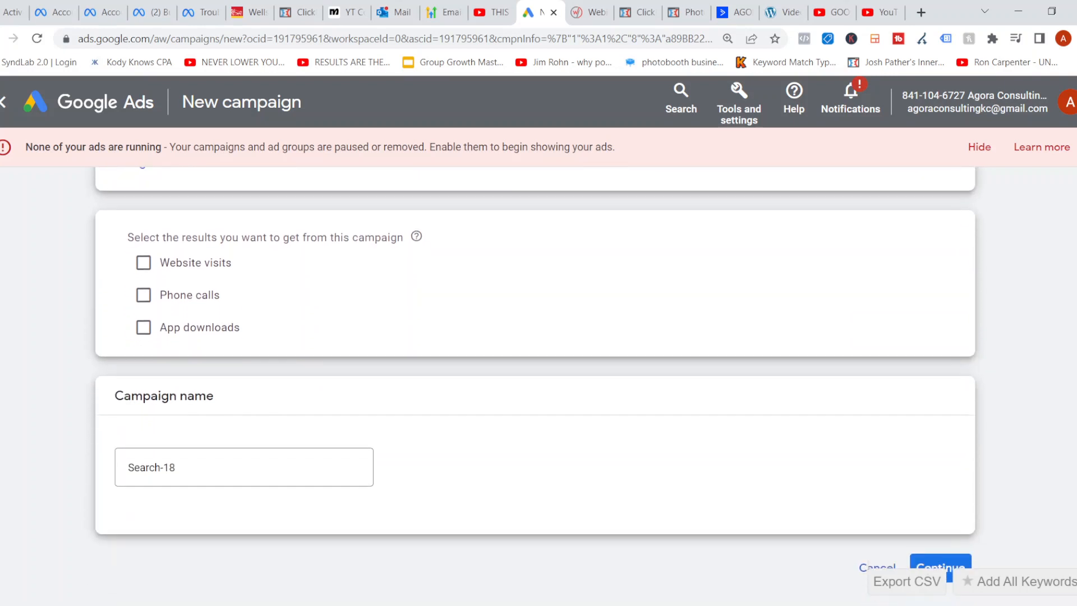
pyautogui.click(174, 482)
pyautogui.press('BackSpace')
pyautogui.press('BackSpace')
pyautogui.press('BackSpace')
pyautogui.press('BackSpace')
pyautogui.press('BackSpace')
pyautogui.press('BackSpace')
pyautogui.press('BackSpace')
pyautogui.press('BackSpace')
pyautogui.press('BackSpace')
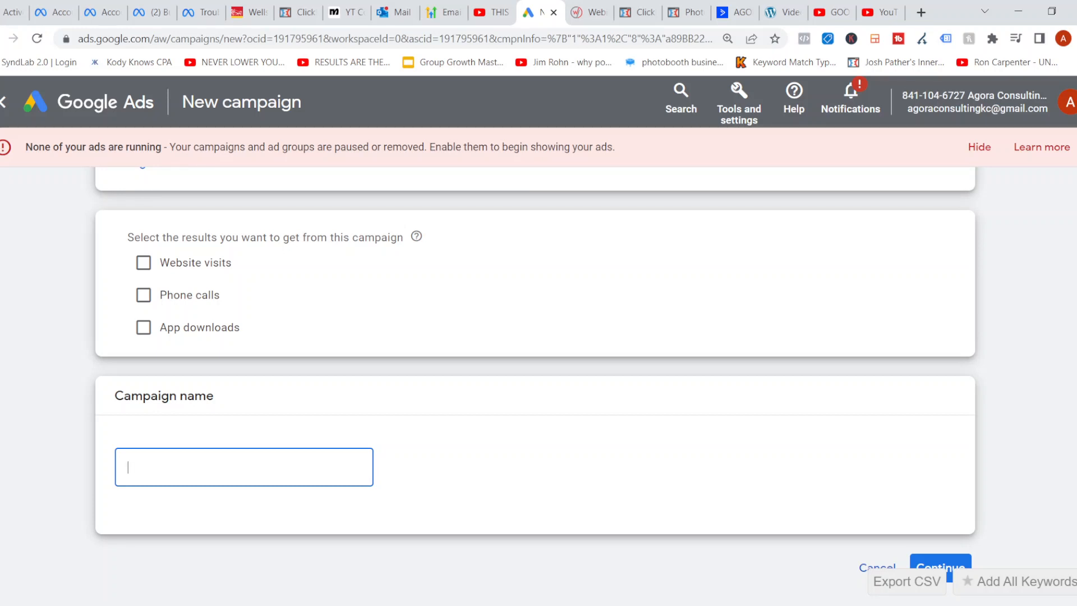
pyautogui.write('google ads test')
pyautogui.scroll(-1, 491, 387)
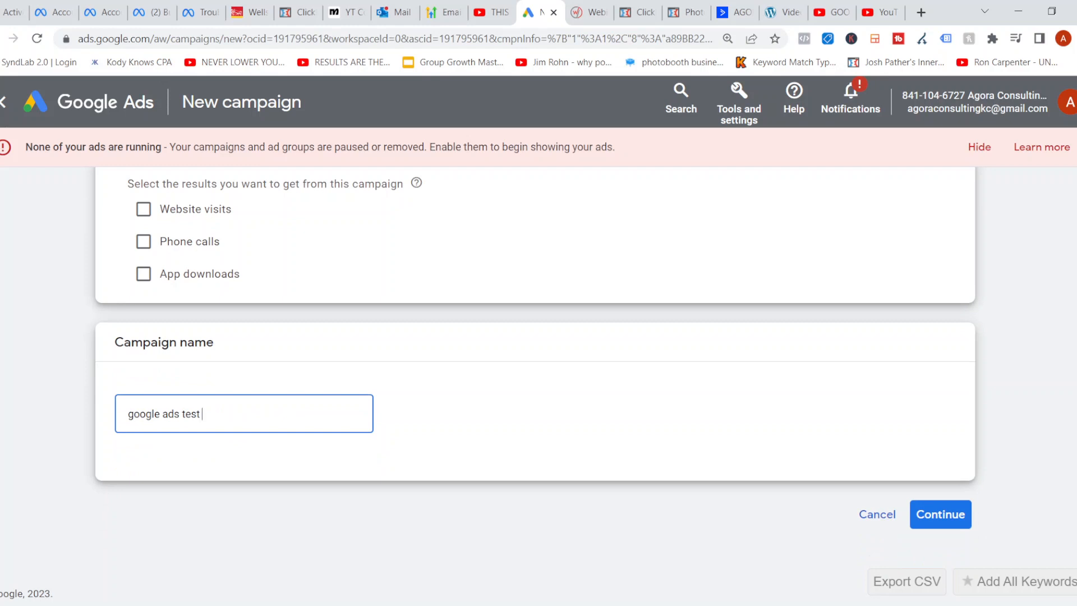
pyautogui.click(945, 514)
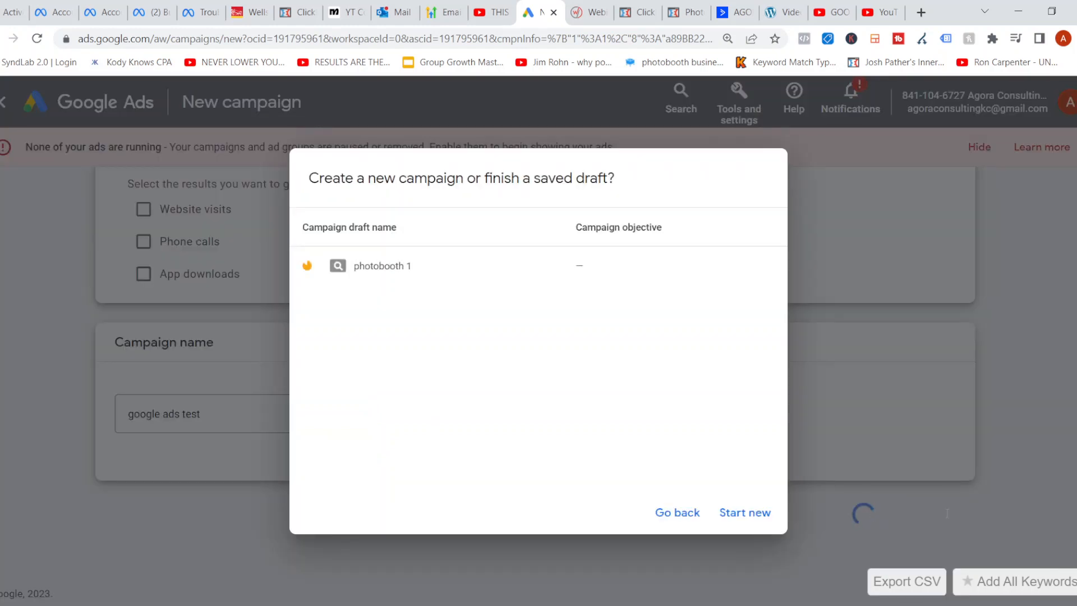
pyautogui.click(746, 513)
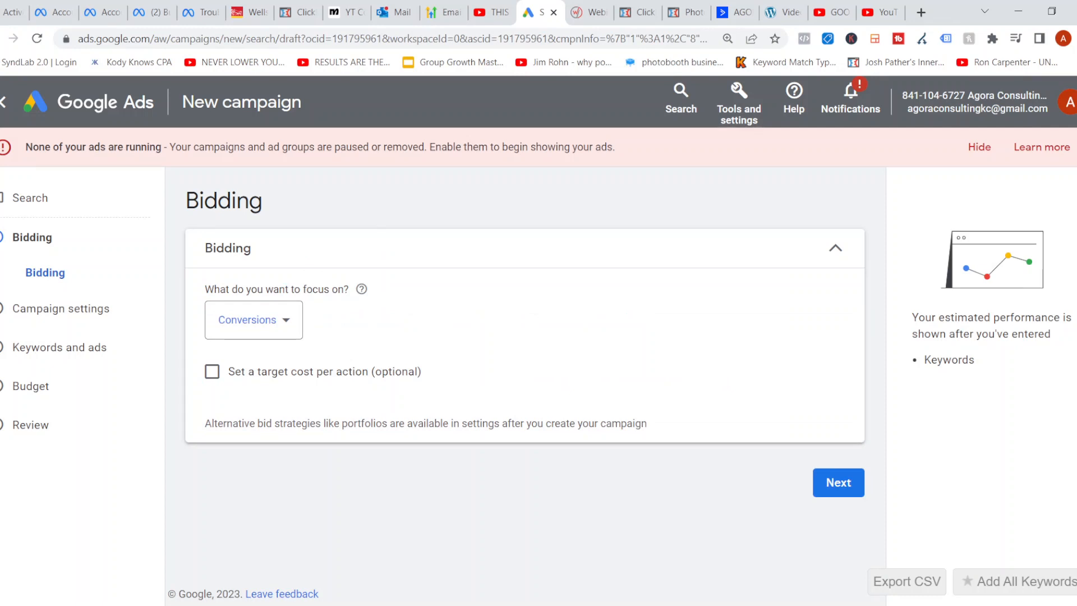
# Set the bidding focus to Clicks and proceed to the campaign settings
pyautogui.click(253, 320)
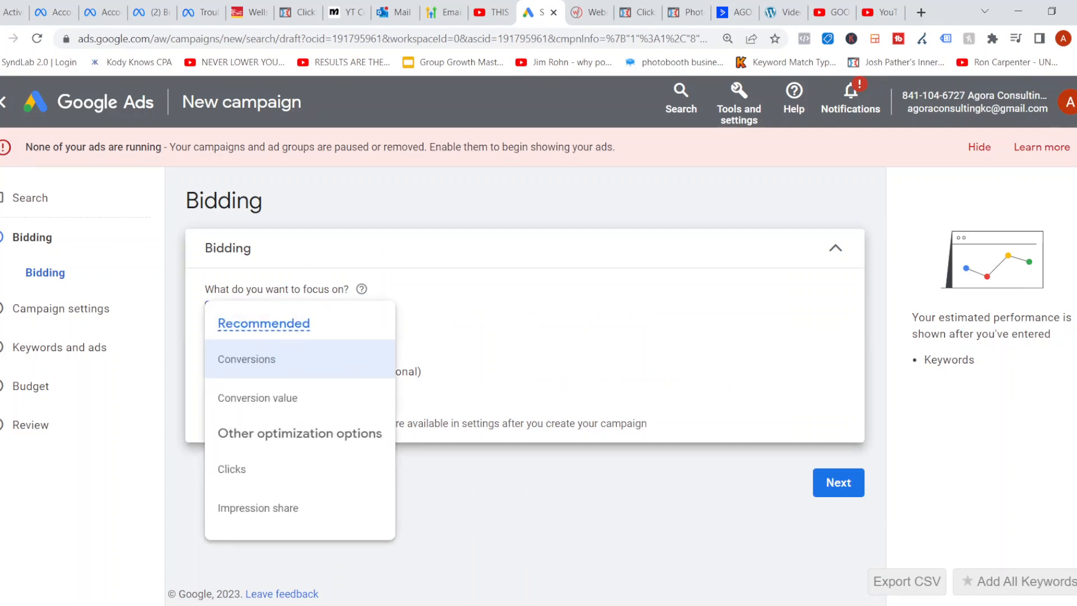
pyautogui.click(232, 469)
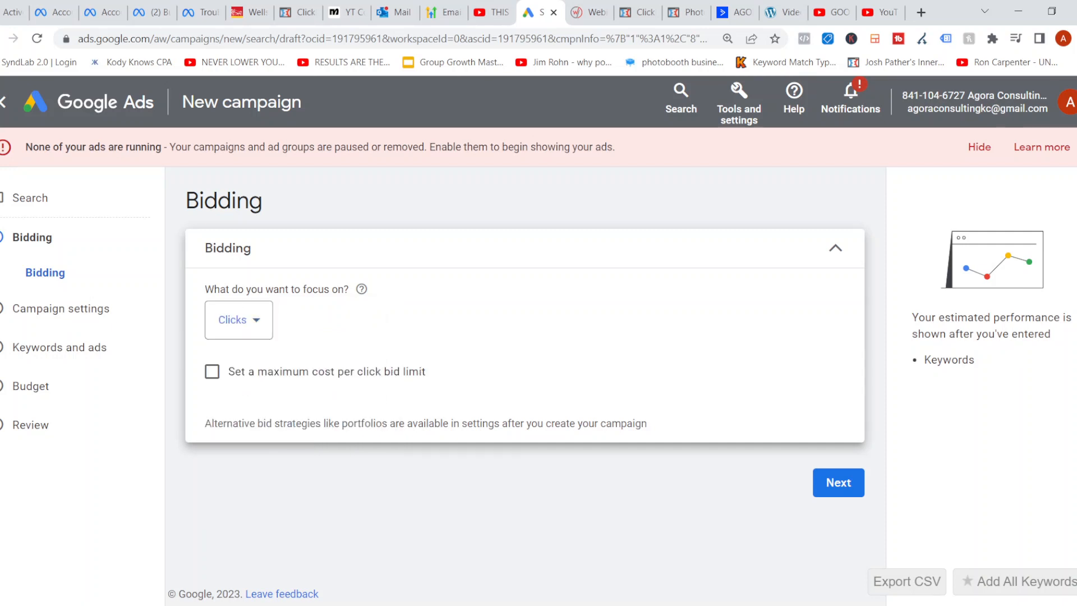
pyautogui.click(837, 483)
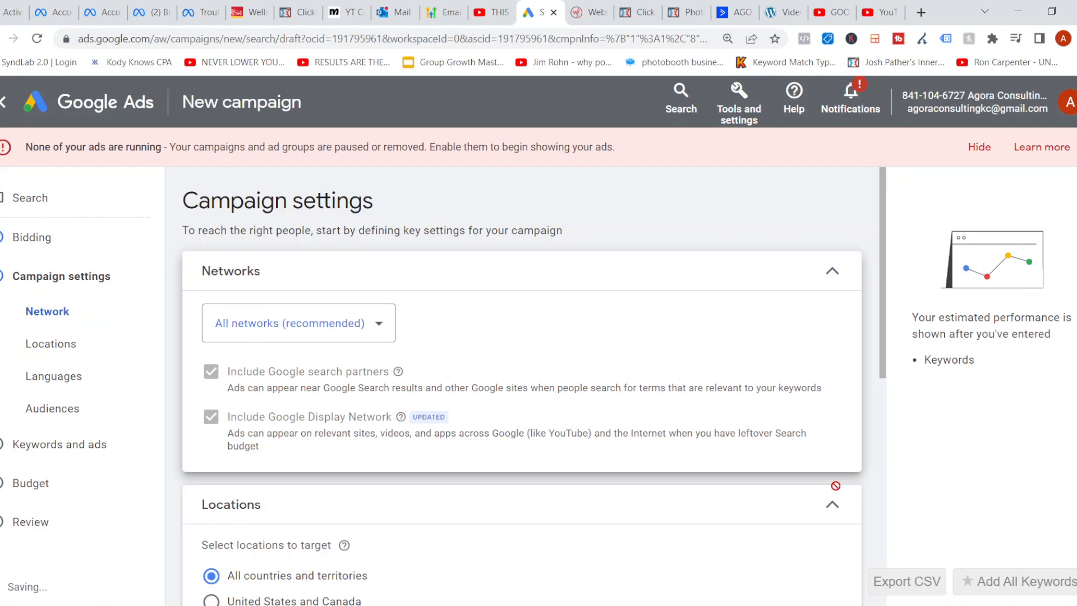
# Switch the campaign to manually chosen networks and exclude both Google search partners and the Google Display Network
pyautogui.scroll(-2, 836, 486)
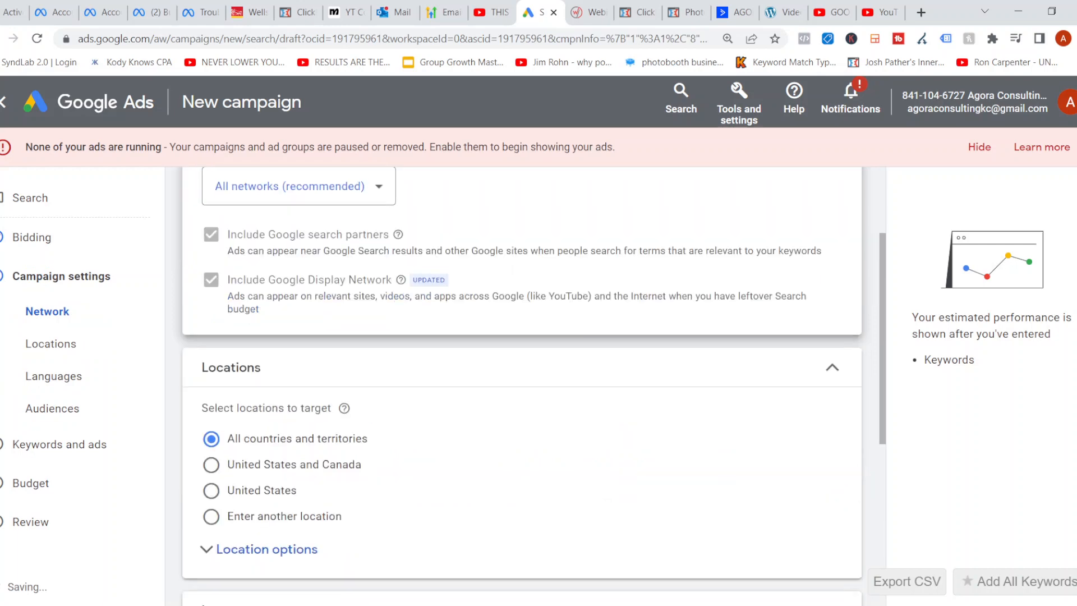
pyautogui.scroll(2, 522, 386)
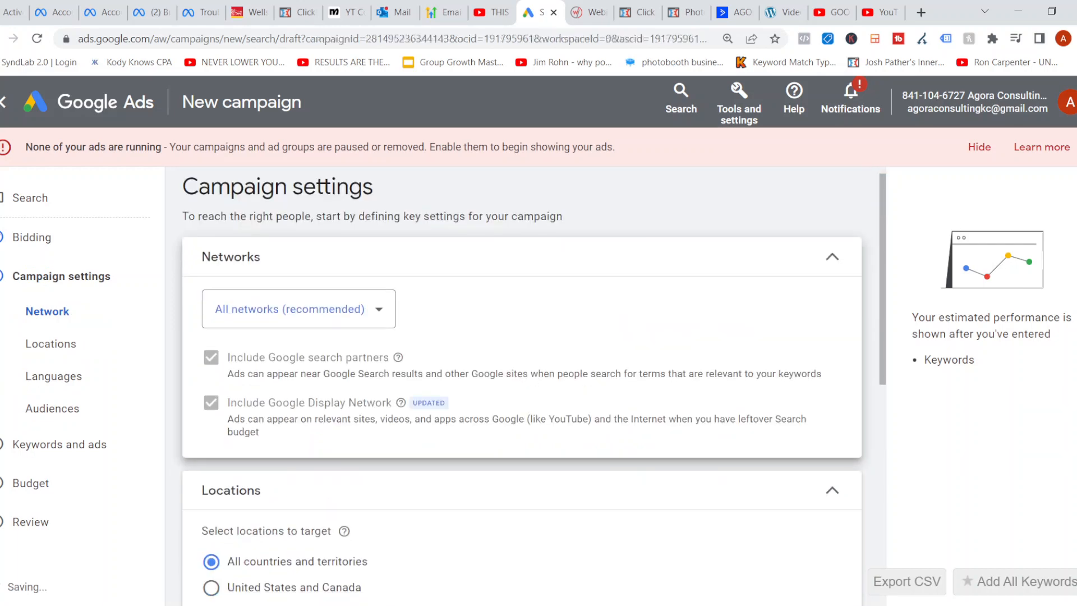
pyautogui.scroll(-1, 522, 386)
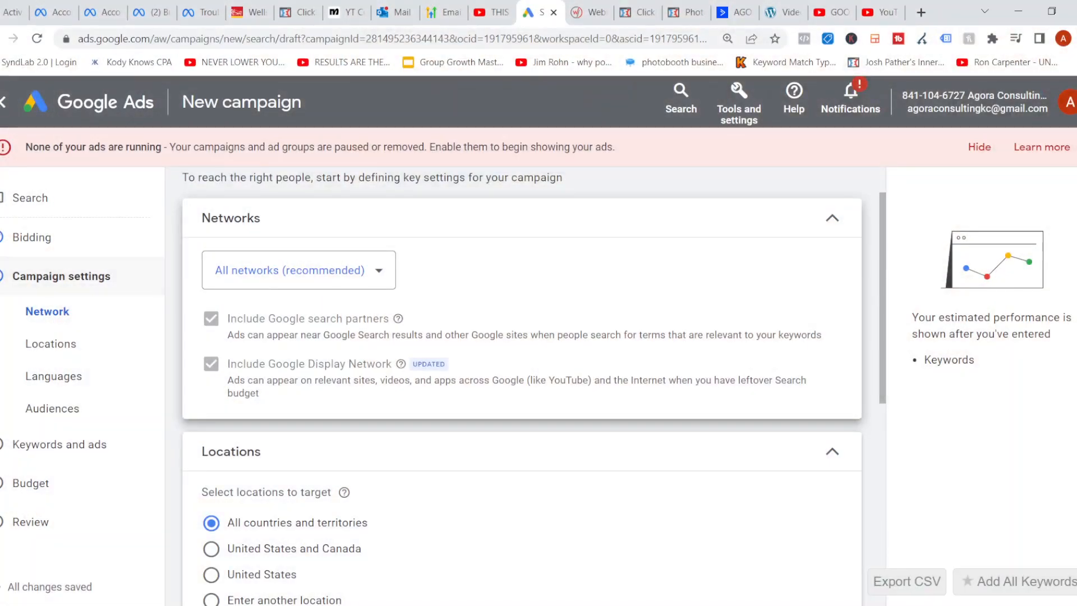
pyautogui.click(298, 270)
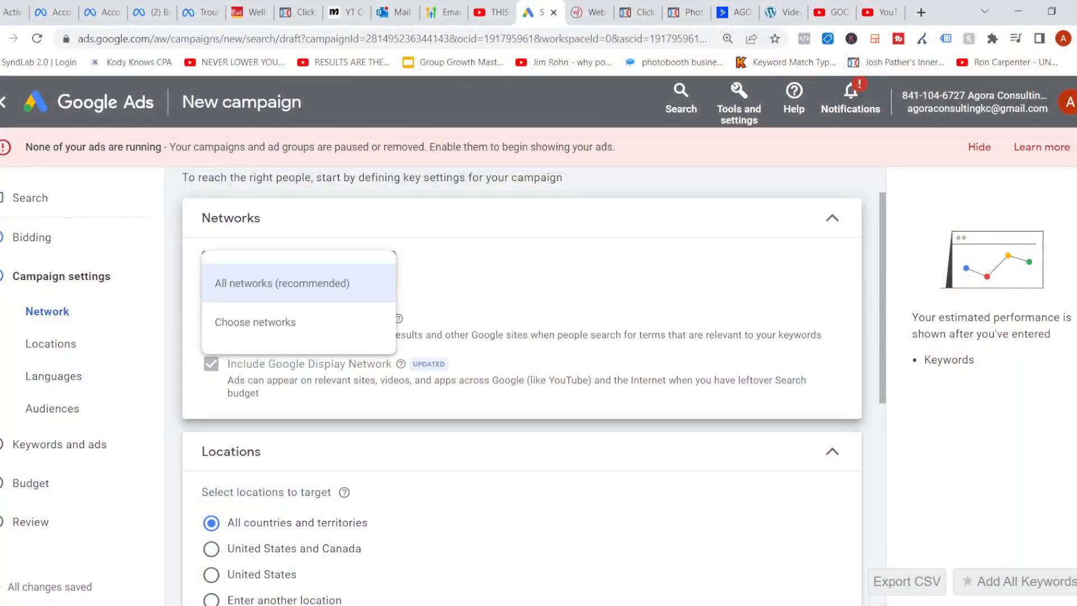
pyautogui.click(255, 321)
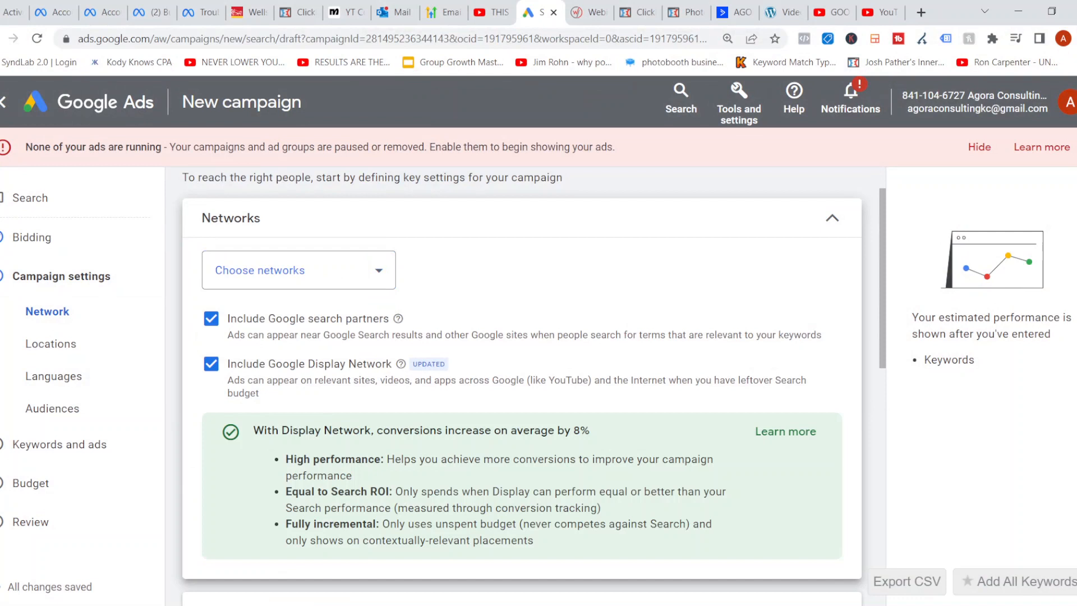
pyautogui.click(211, 319)
pyautogui.click(211, 318)
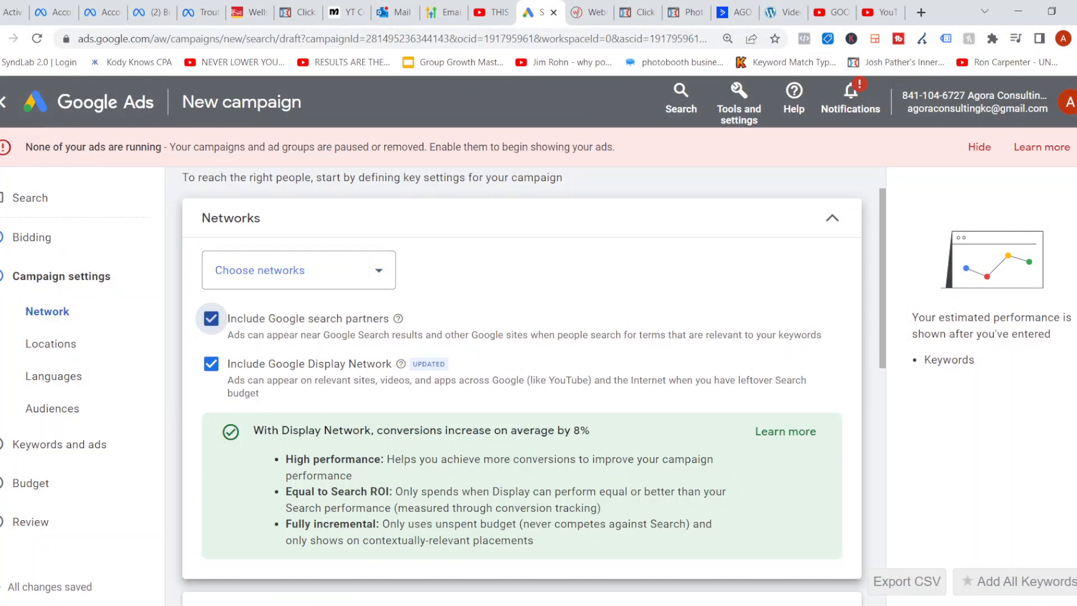
pyautogui.click(211, 364)
pyautogui.click(211, 318)
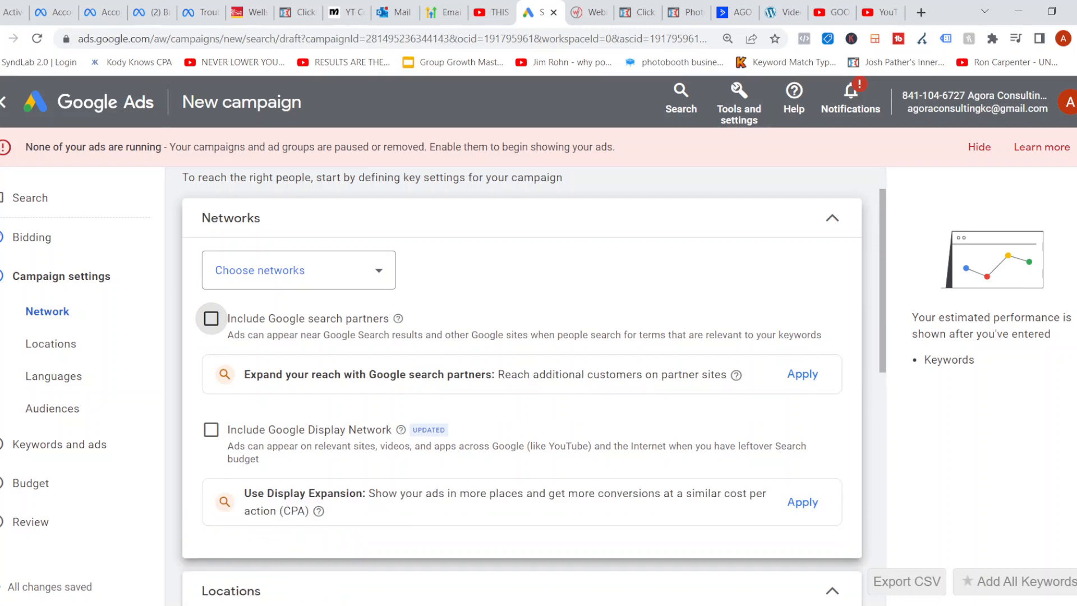
# Target a custom location for the campaign by searching for "atlanta" and adding Atlanta, Georgia, United States (city)
pyautogui.scroll(-3, 211, 318)
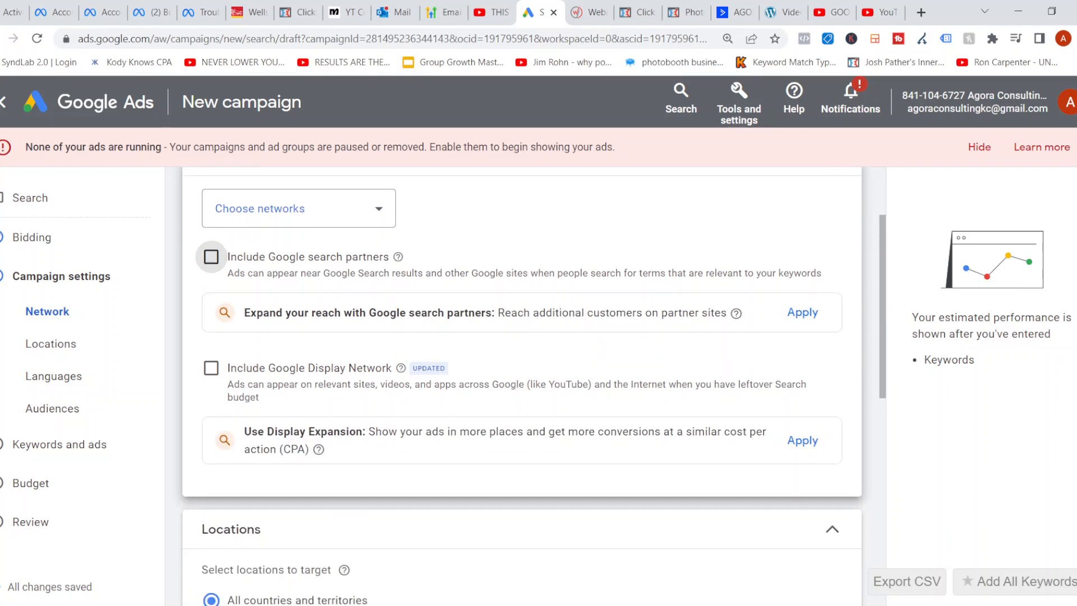
pyautogui.scroll(-3, 211, 318)
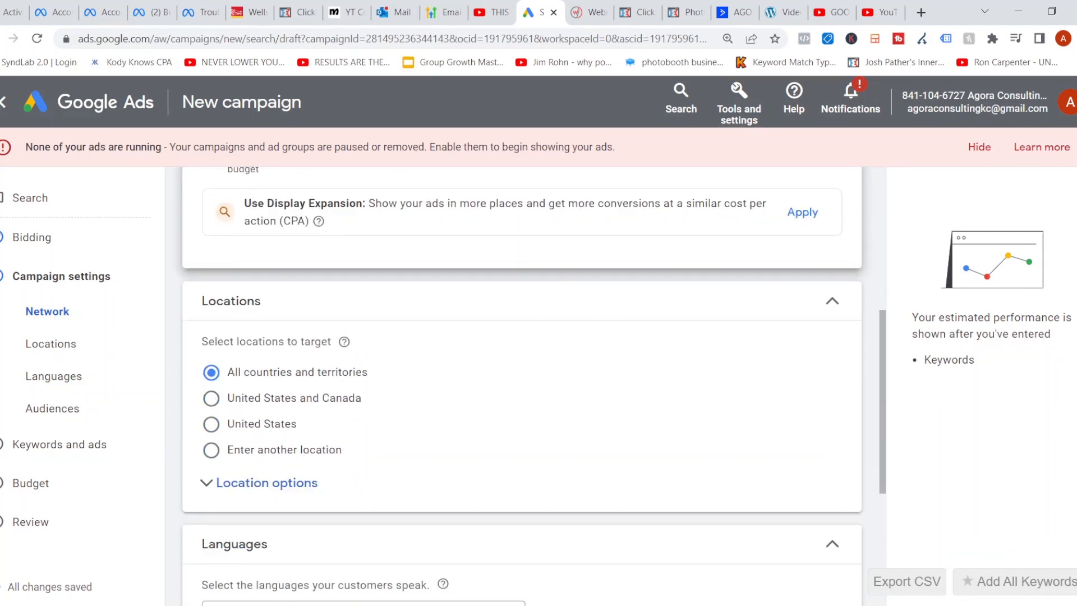
pyautogui.scroll(-1, 521, 387)
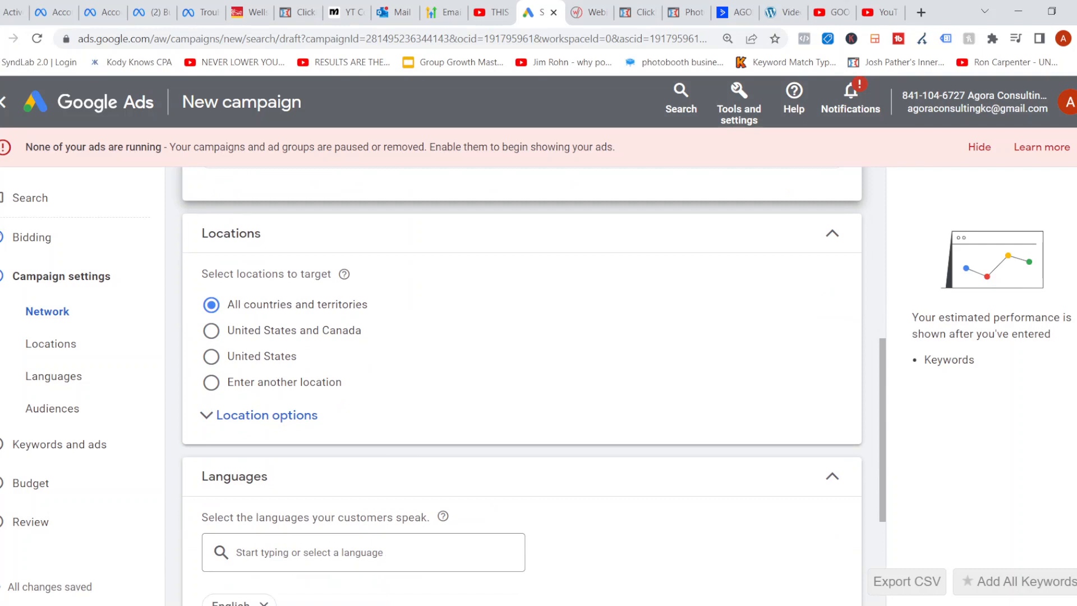
pyautogui.click(276, 381)
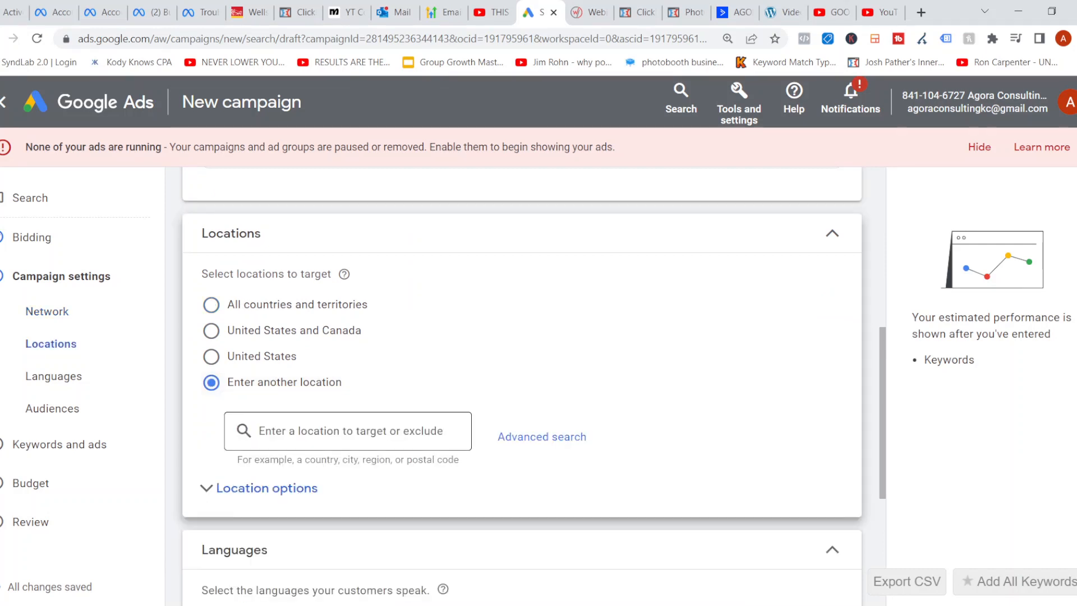
pyautogui.click(327, 431)
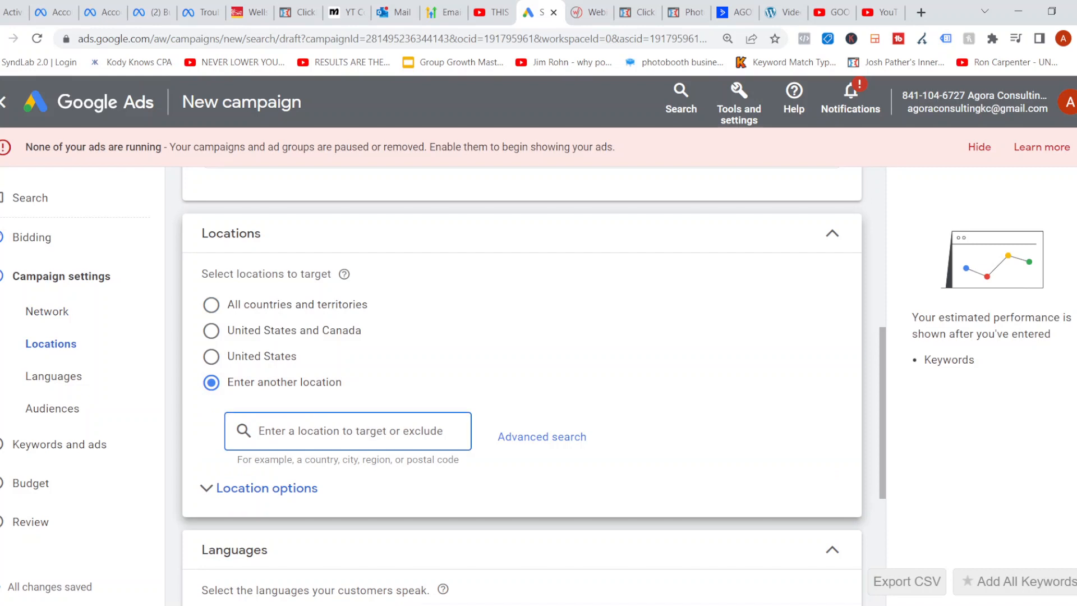
pyautogui.write('at')
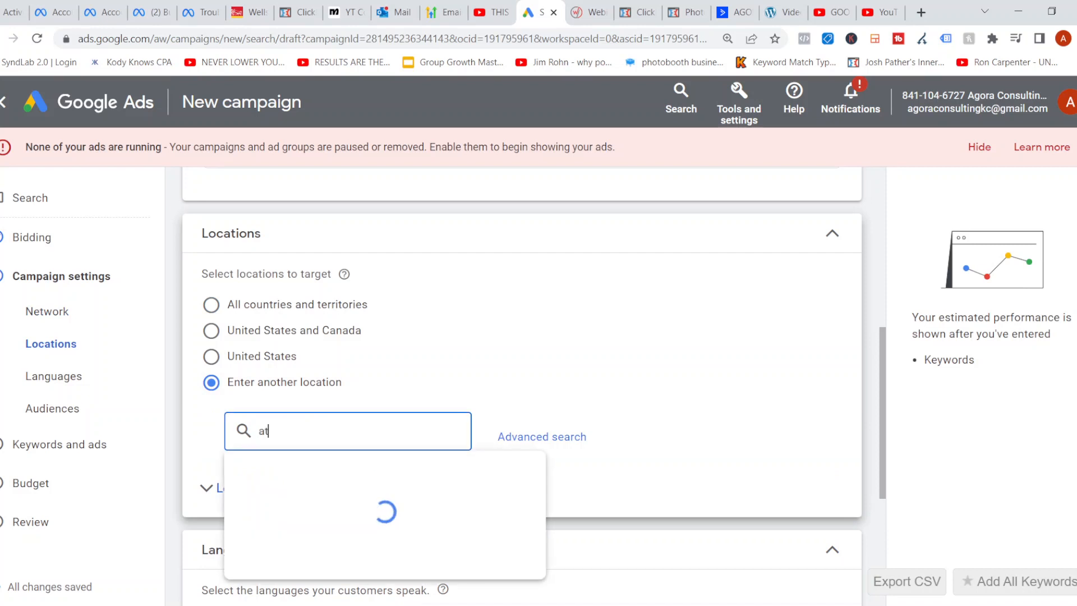
pyautogui.write('lantag')
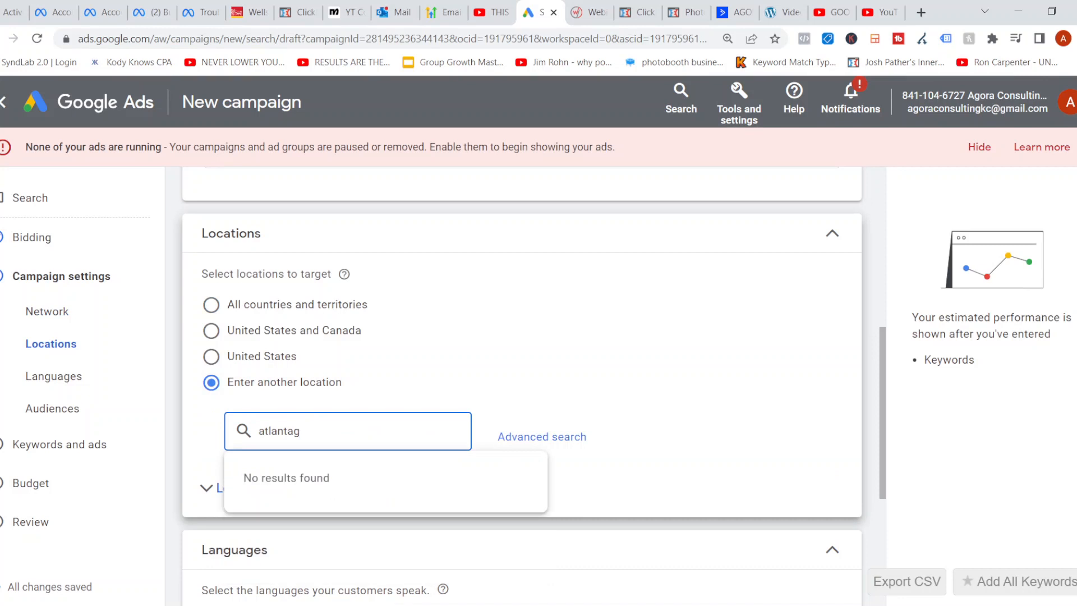
pyautogui.press('BackSpace')
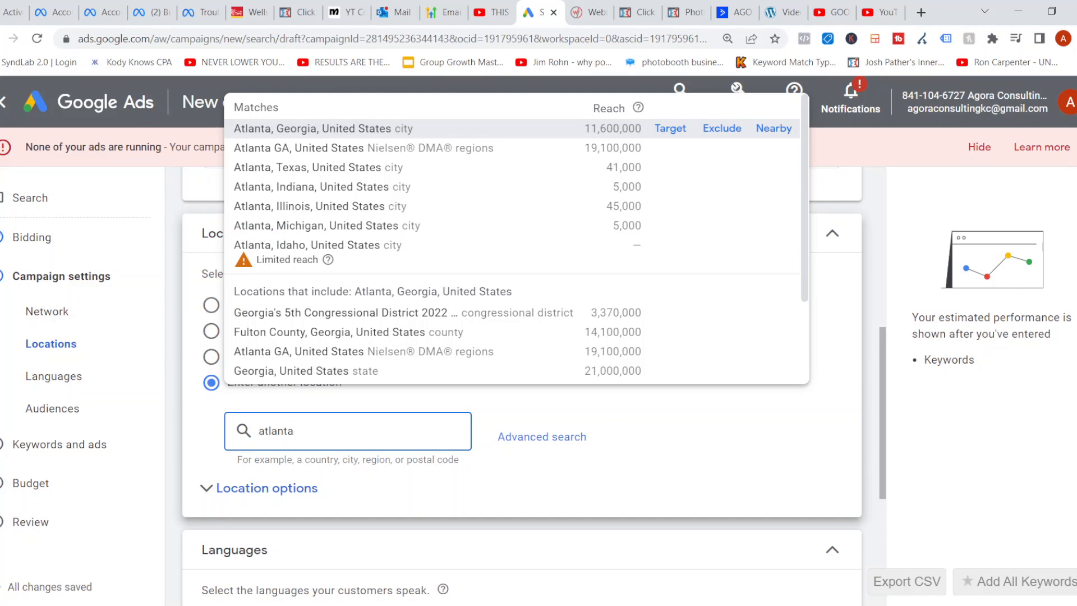
pyautogui.press('Return')
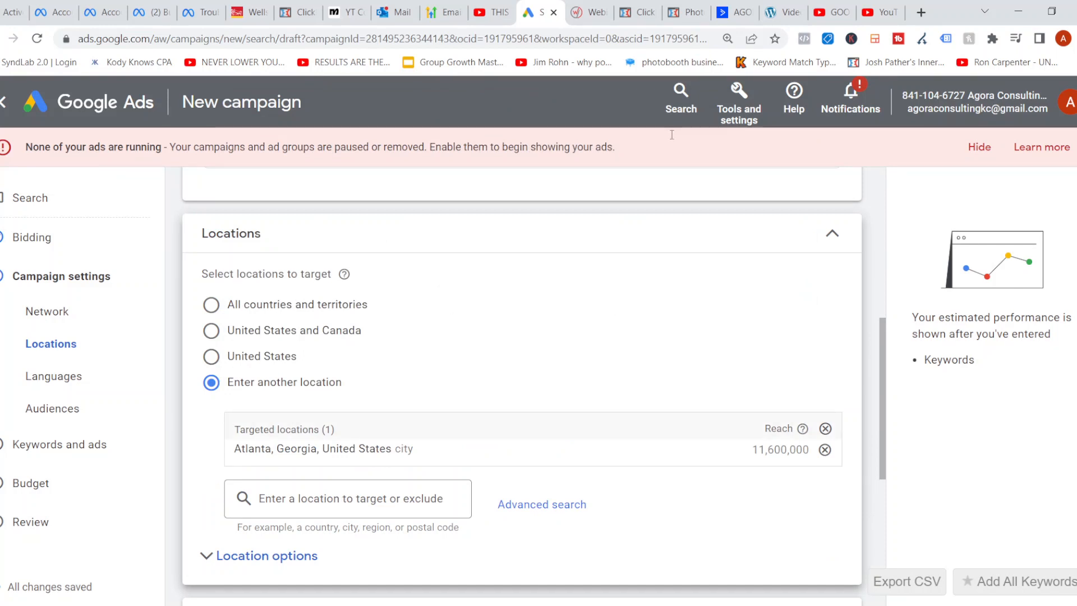
# Inspect the targeted Atlanta area on the advanced location search map, then close it without changes
pyautogui.scroll(-1, 672, 134)
pyautogui.scroll(-1, 532, 386)
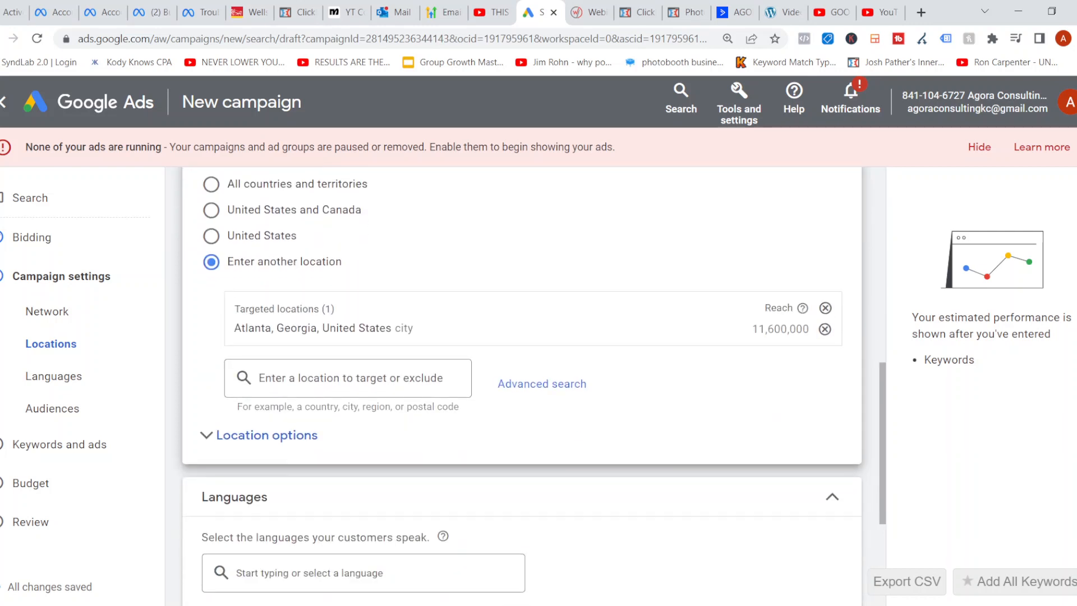
pyautogui.click(542, 384)
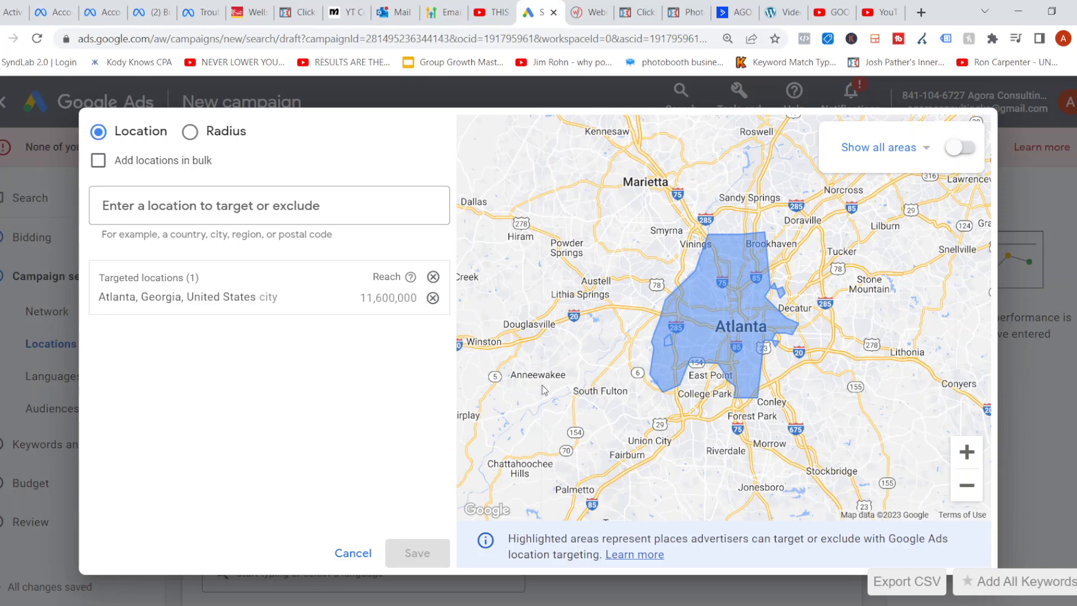
pyautogui.press('Escape')
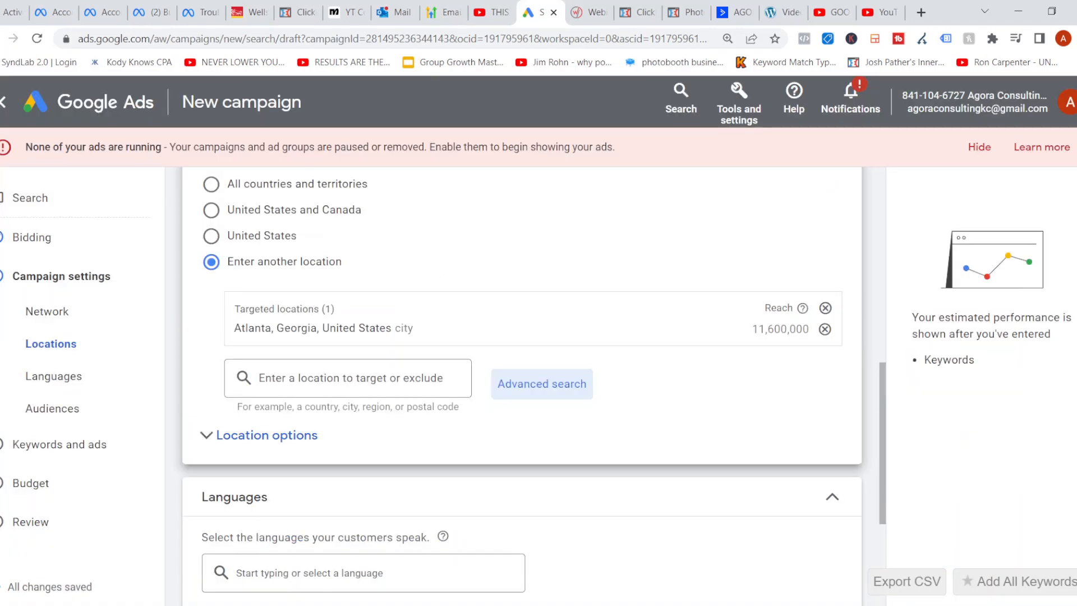
# Set the location targeting option to "Presence: People in or regularly in your targeted locations"
pyautogui.click(266, 436)
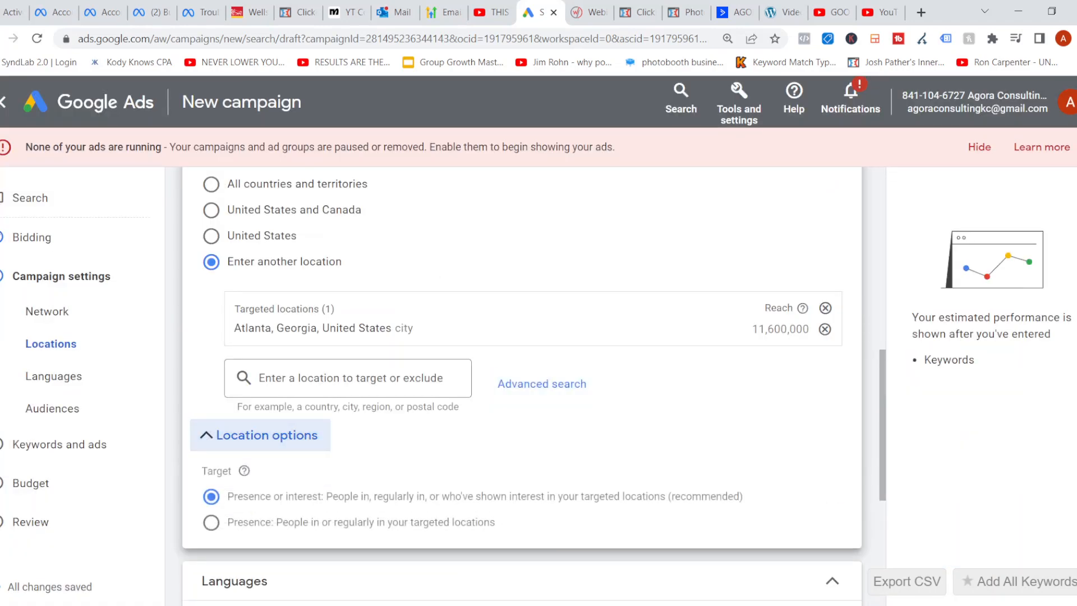
pyautogui.scroll(-1, 522, 387)
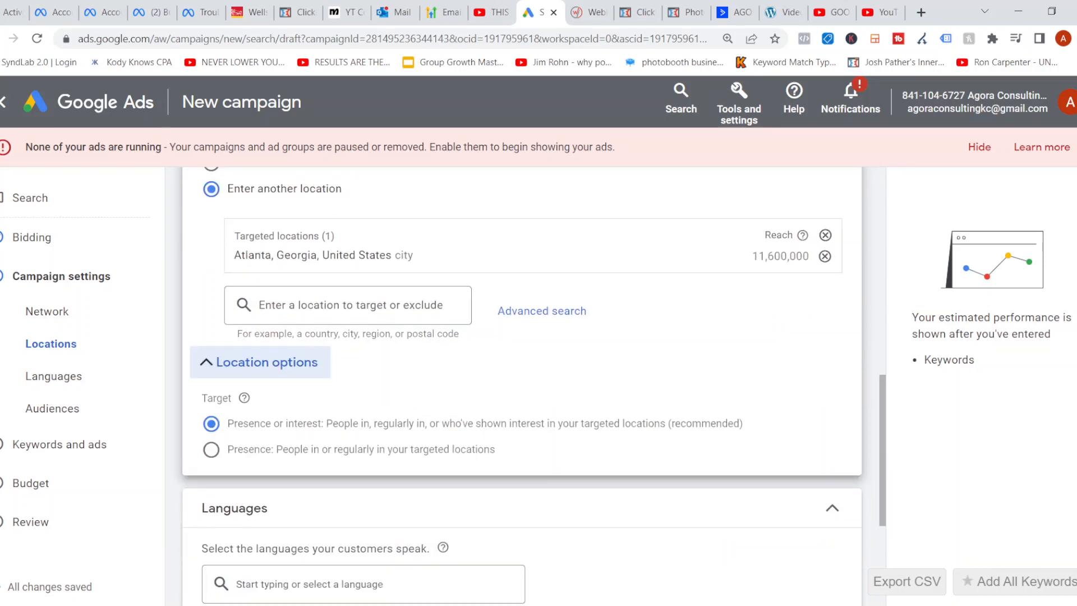
pyautogui.click(211, 450)
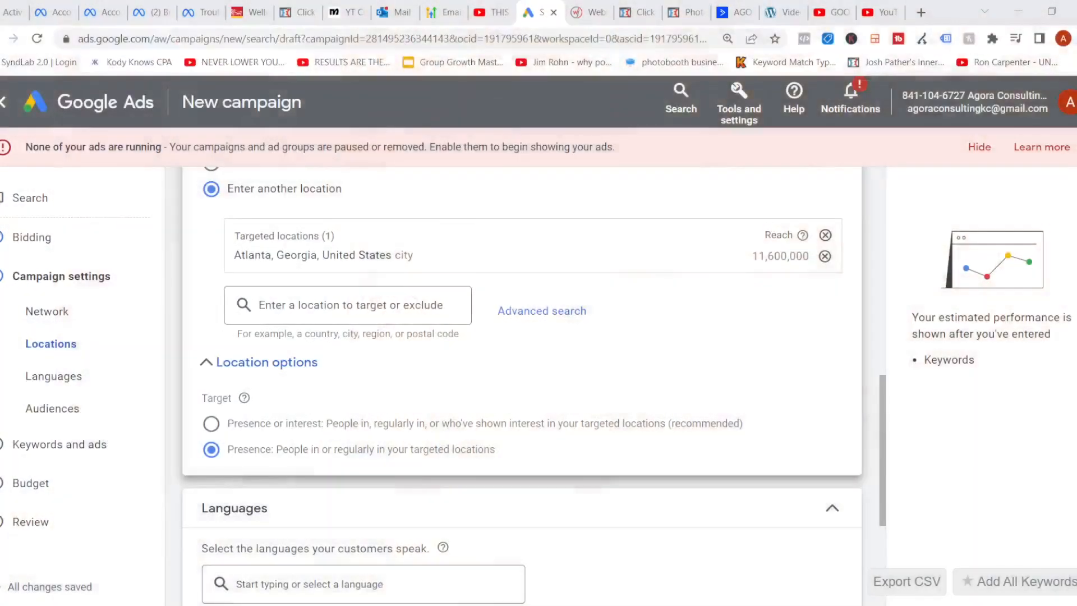
# Review the language setting, then expand the audience segments to examine the suggested segments and the targeting setting
pyautogui.scroll(-4, 522, 381)
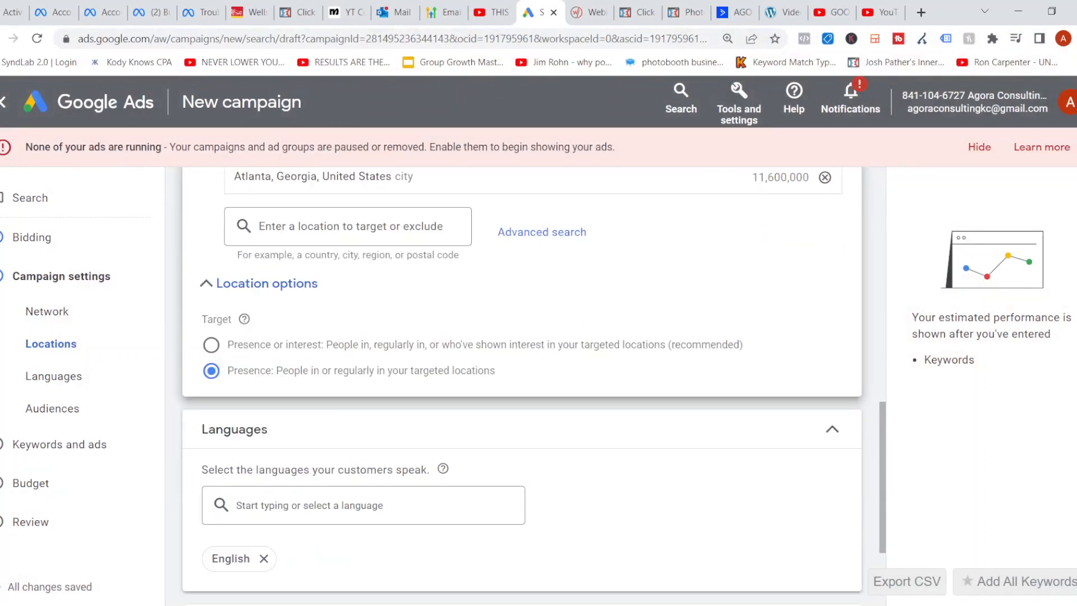
pyautogui.scroll(-1, 521, 382)
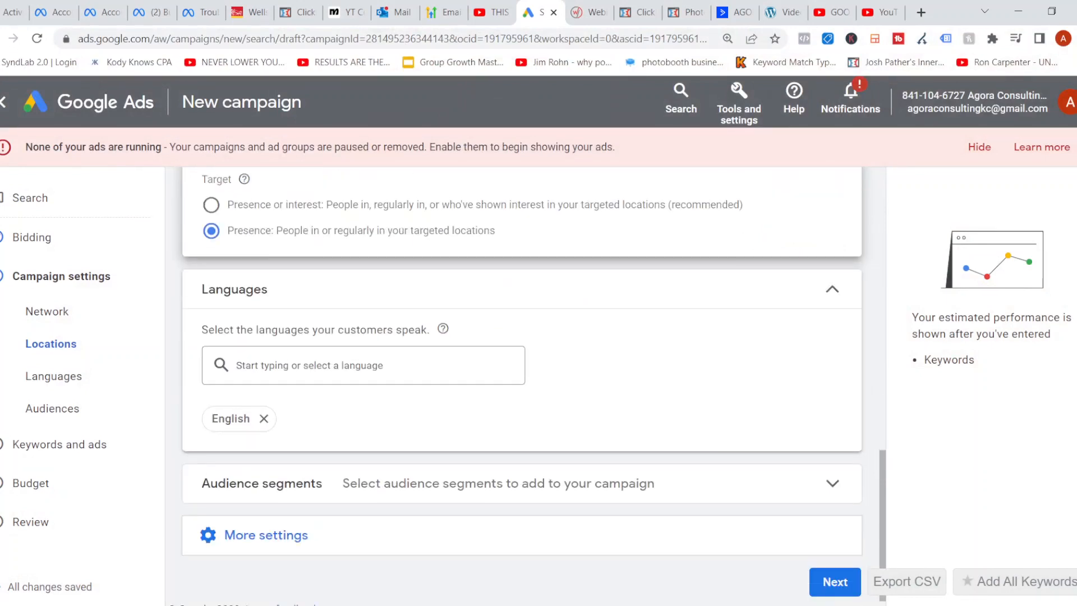
pyautogui.scroll(-1, 522, 381)
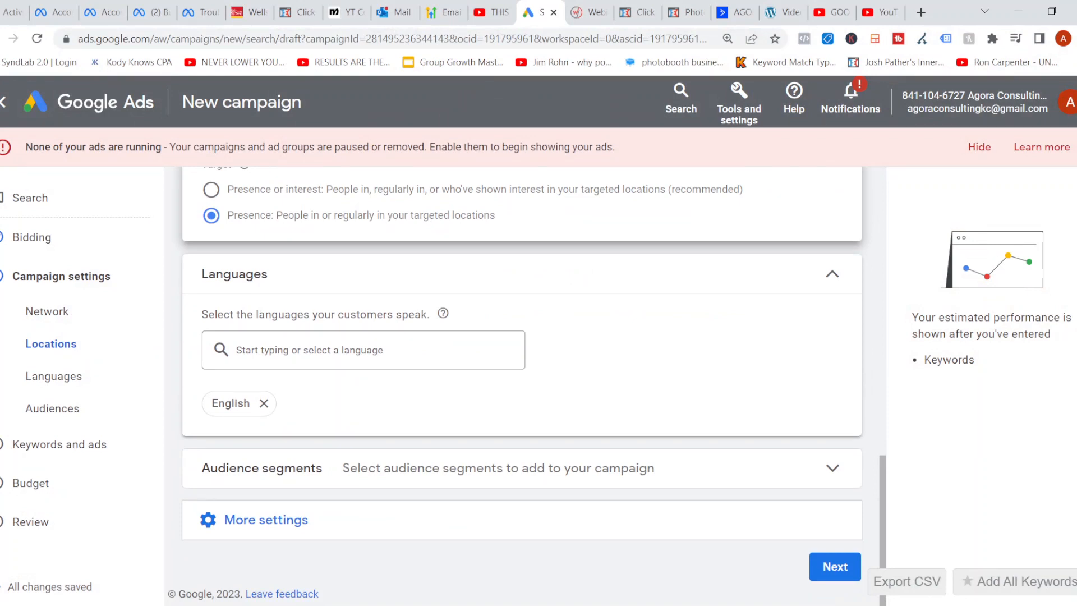
pyautogui.click(498, 468)
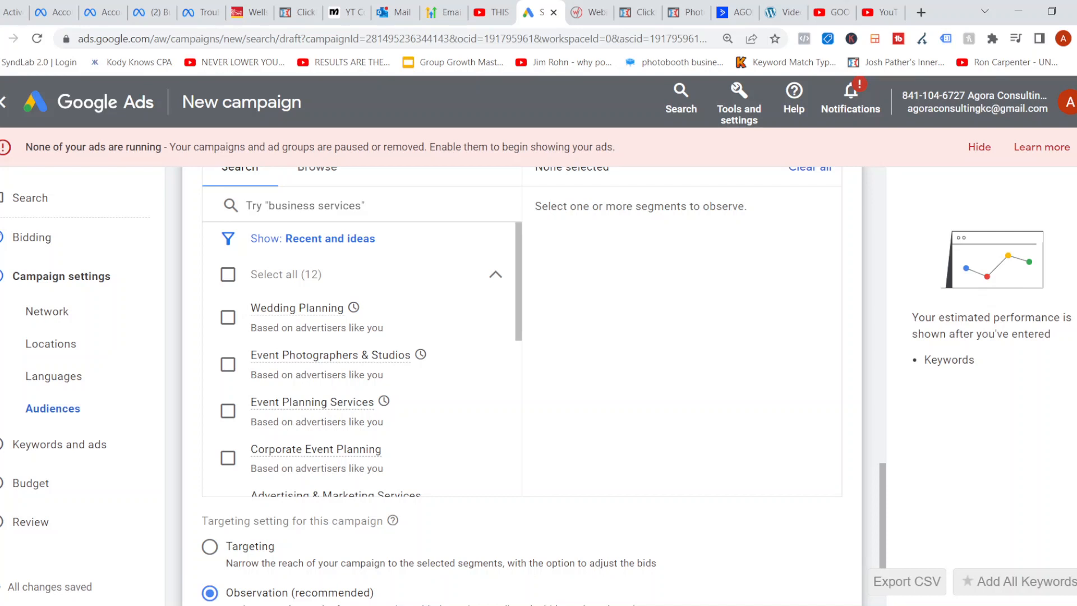
pyautogui.scroll(-3, 521, 387)
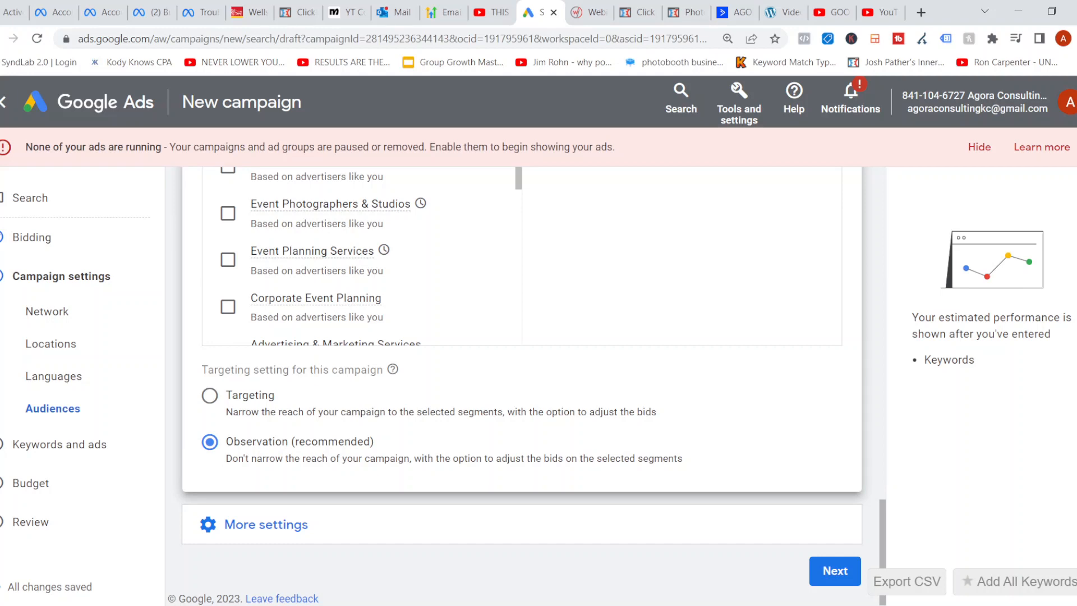
# Show the additional campaign settings and expand the ad rotation options
pyautogui.click(266, 524)
pyautogui.scroll(-3, 522, 365)
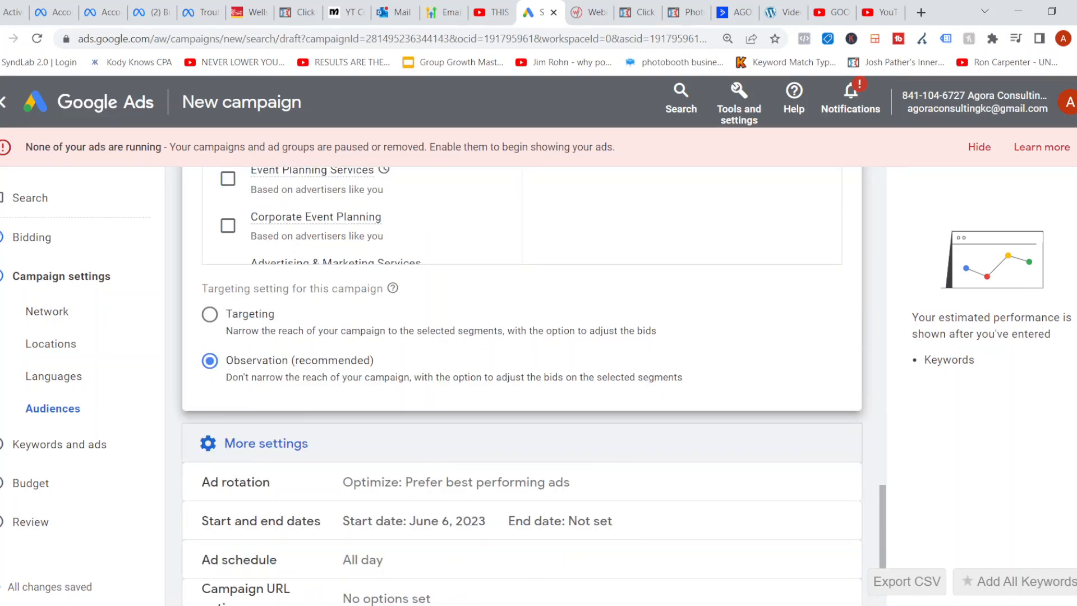
pyautogui.scroll(-1, 522, 365)
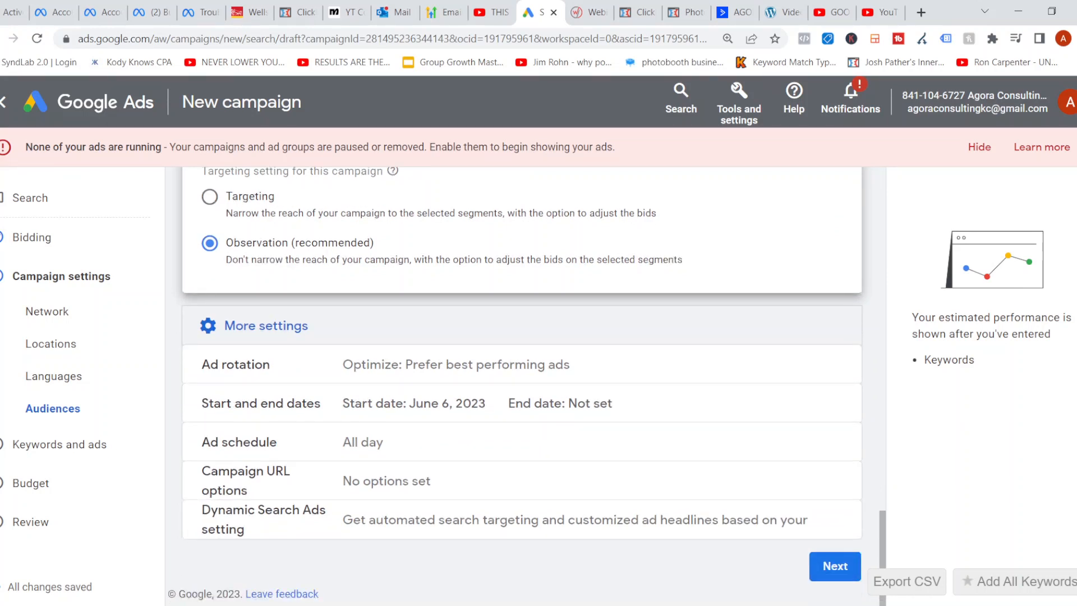
pyautogui.click(519, 366)
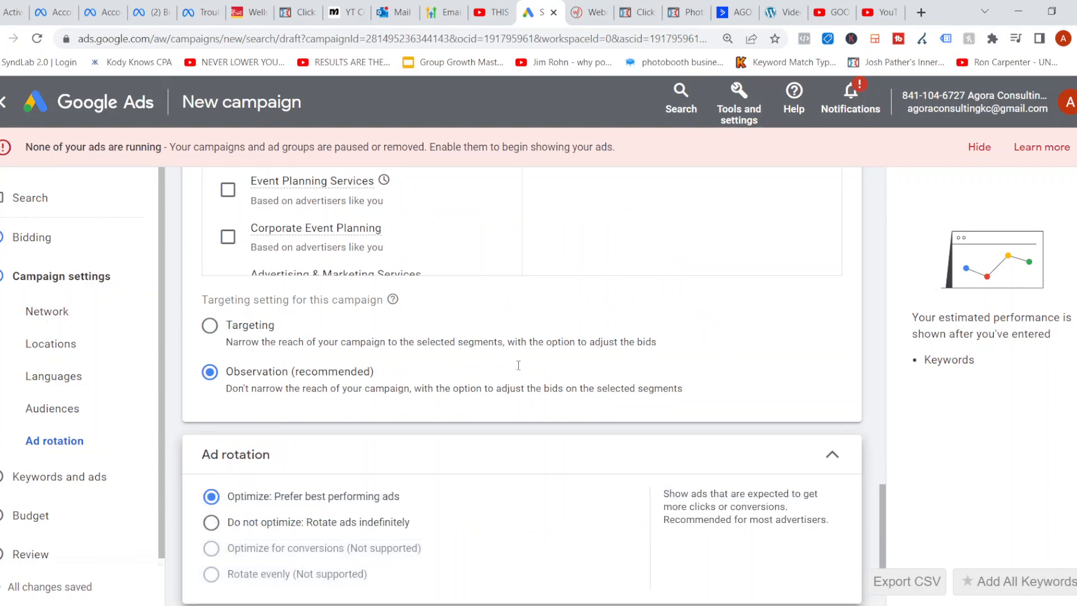
pyautogui.scroll(-2, 531, 390)
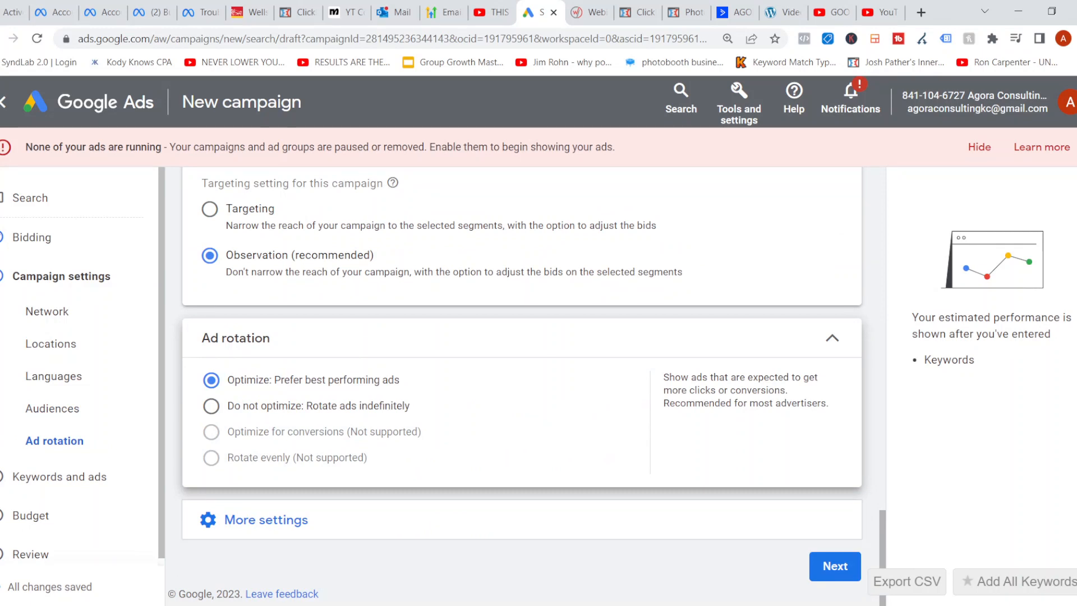
# Try the "Do not optimize: Rotate ads indefinitely" ad rotation and return to "Optimize: Prefer best performing ads"
pyautogui.click(211, 407)
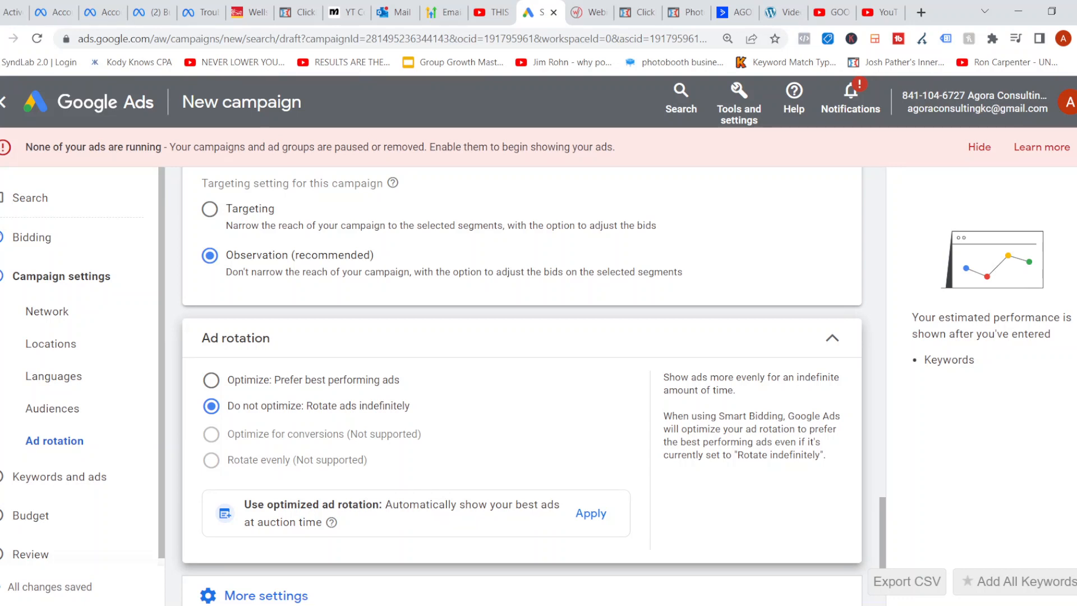
pyautogui.click(211, 380)
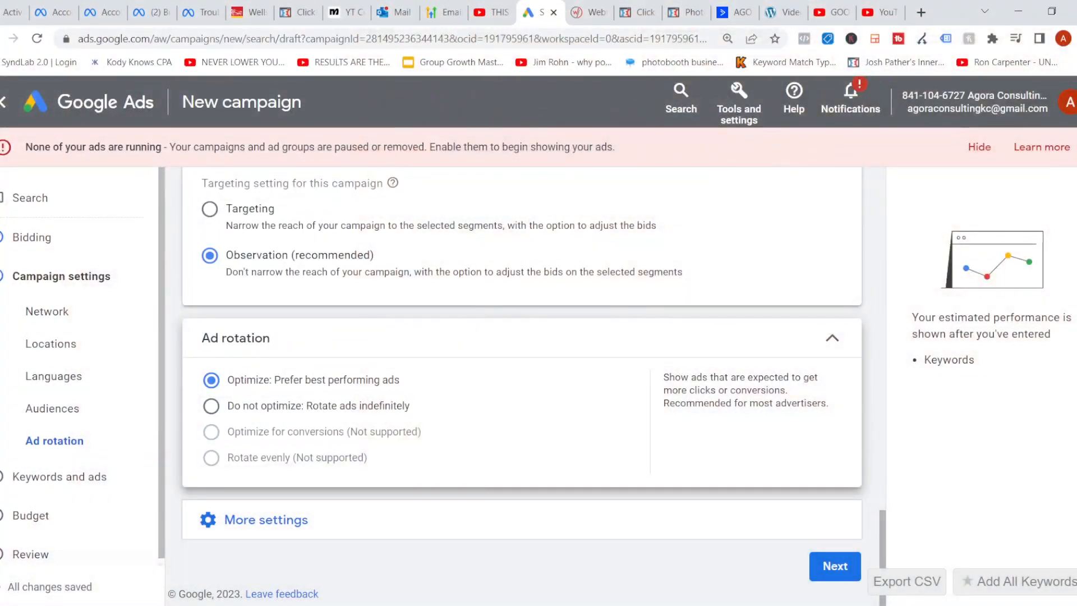
pyautogui.click(211, 406)
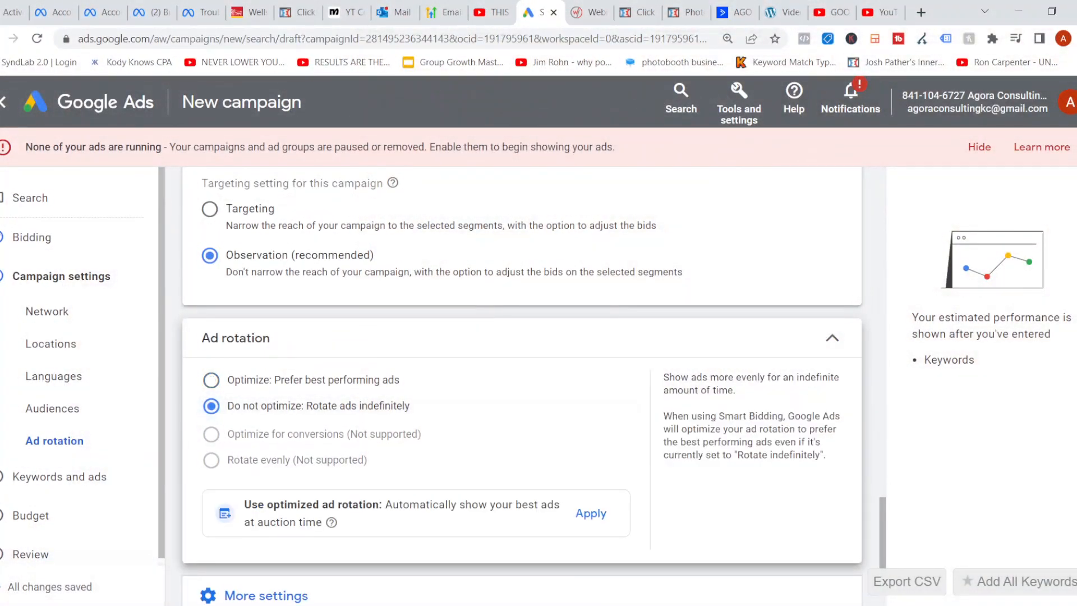
pyautogui.click(211, 380)
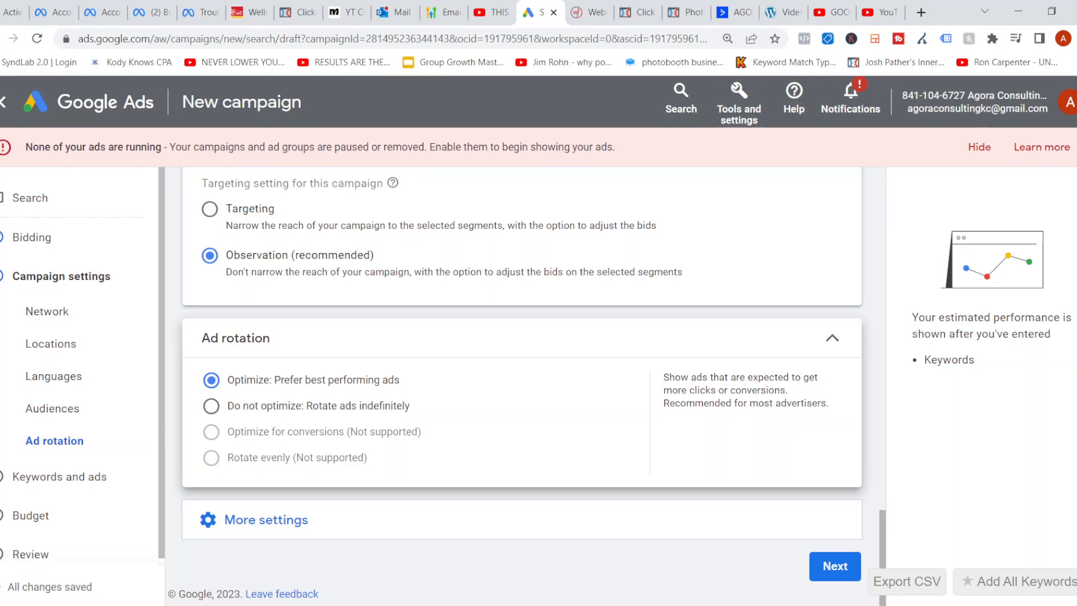
# Review the remaining additional settings, such as dates and ad schedule, and proceed to the keywords and ads stage
pyautogui.click(266, 520)
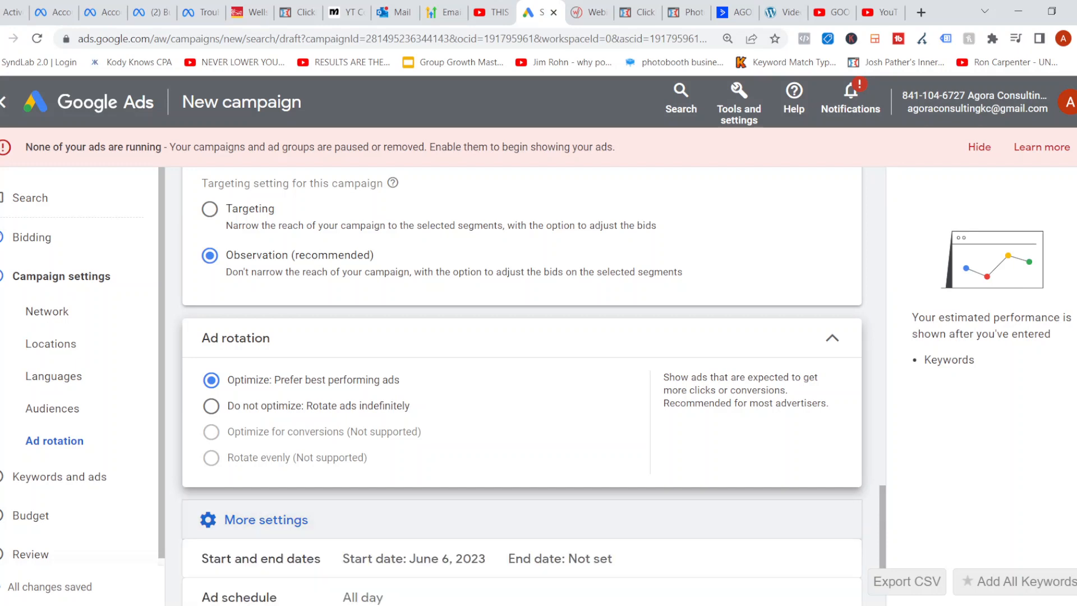
pyautogui.scroll(-3, 521, 388)
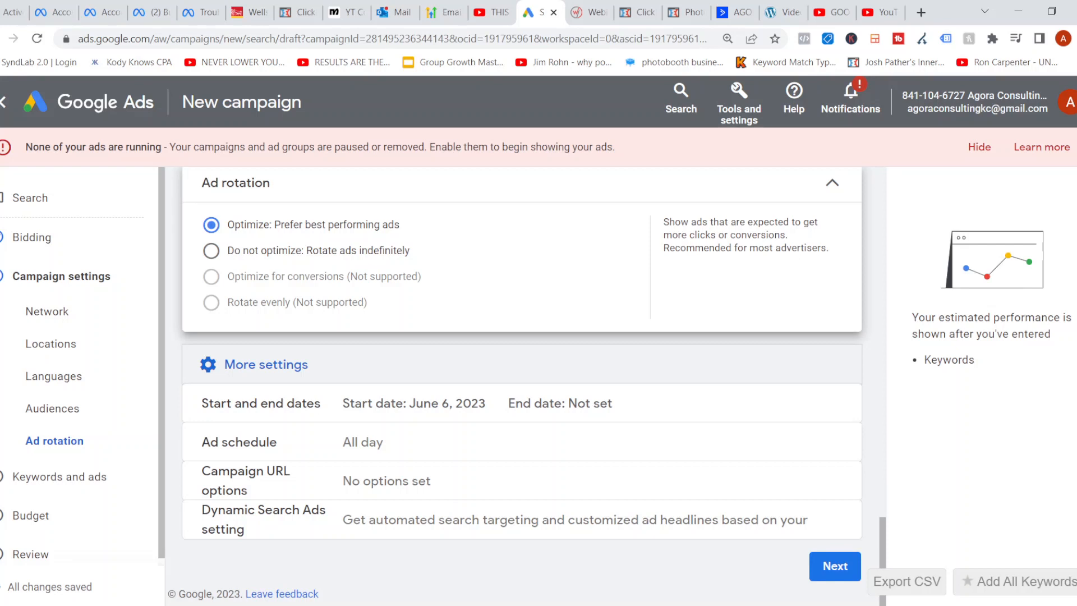
pyautogui.click(835, 567)
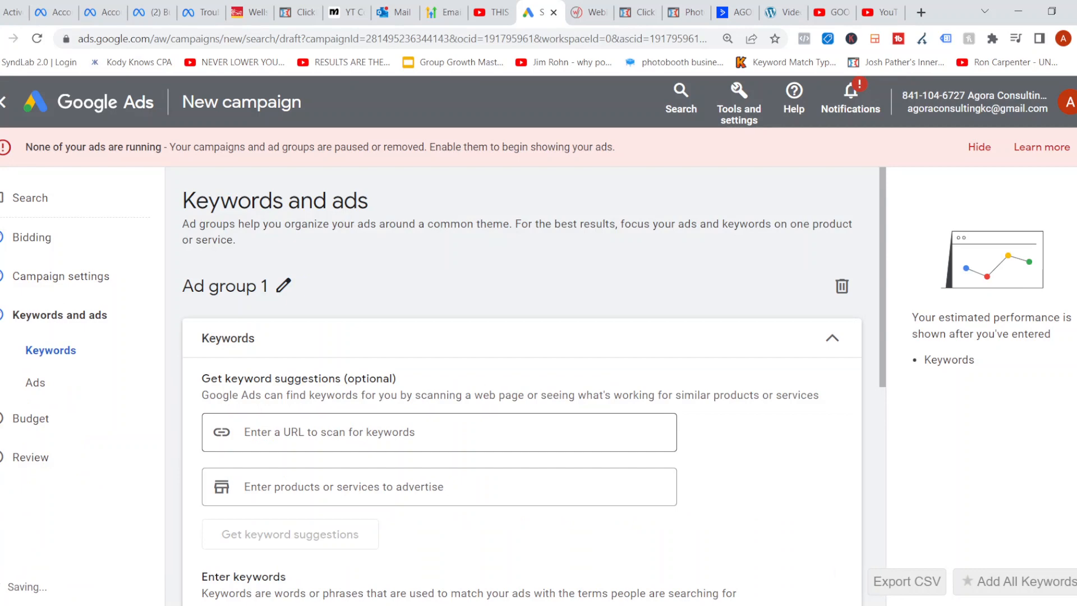
# Get keyword suggestions for the product or service "photobooth" and look through the suggested keywords for Ad group 1
pyautogui.scroll(-5, 522, 381)
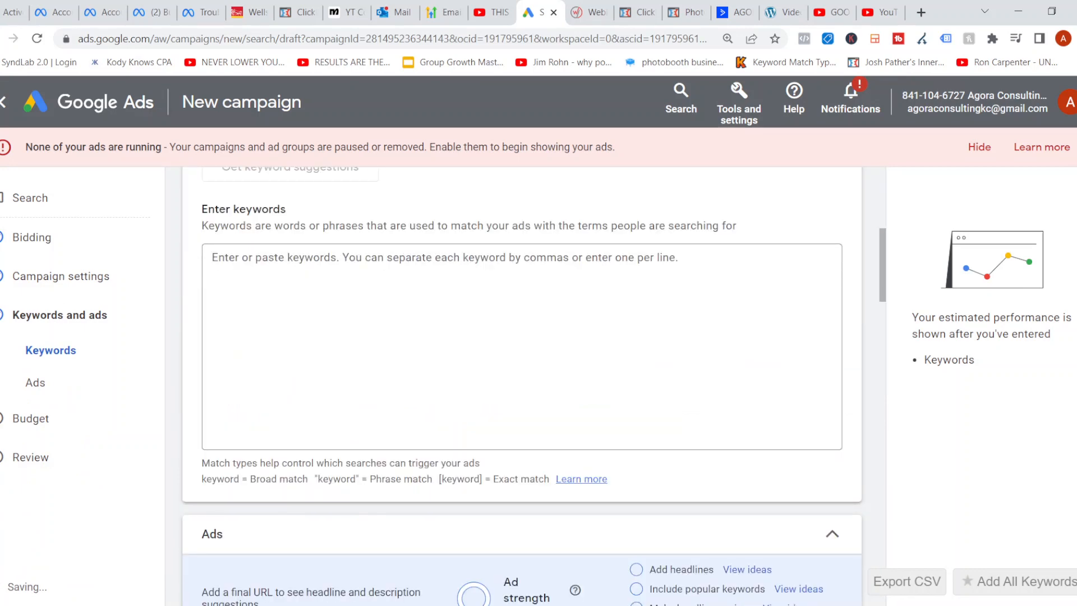
pyautogui.scroll(4, 522, 382)
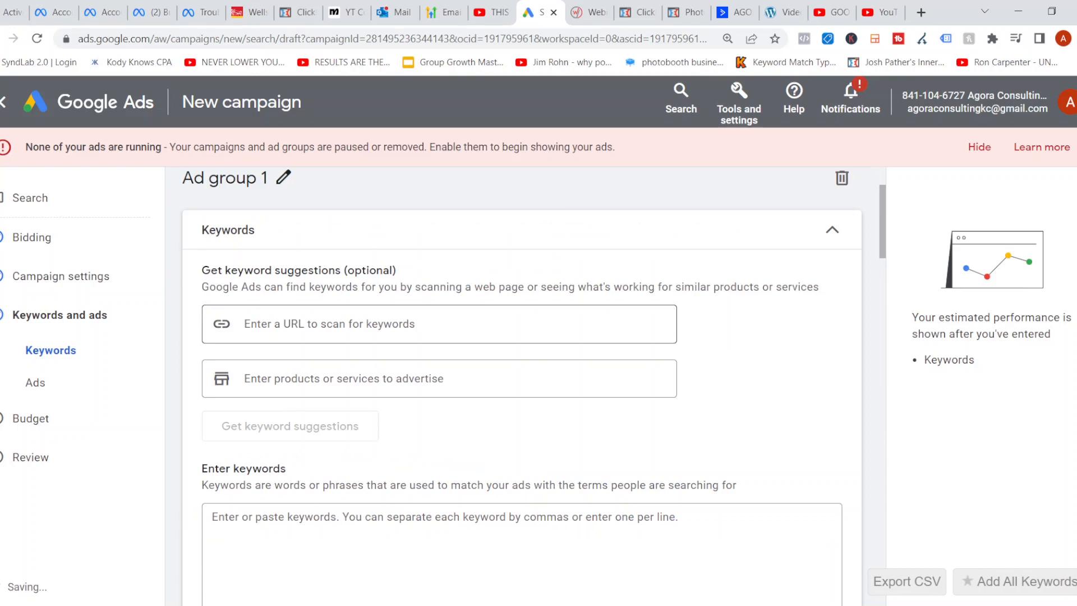
pyautogui.click(393, 379)
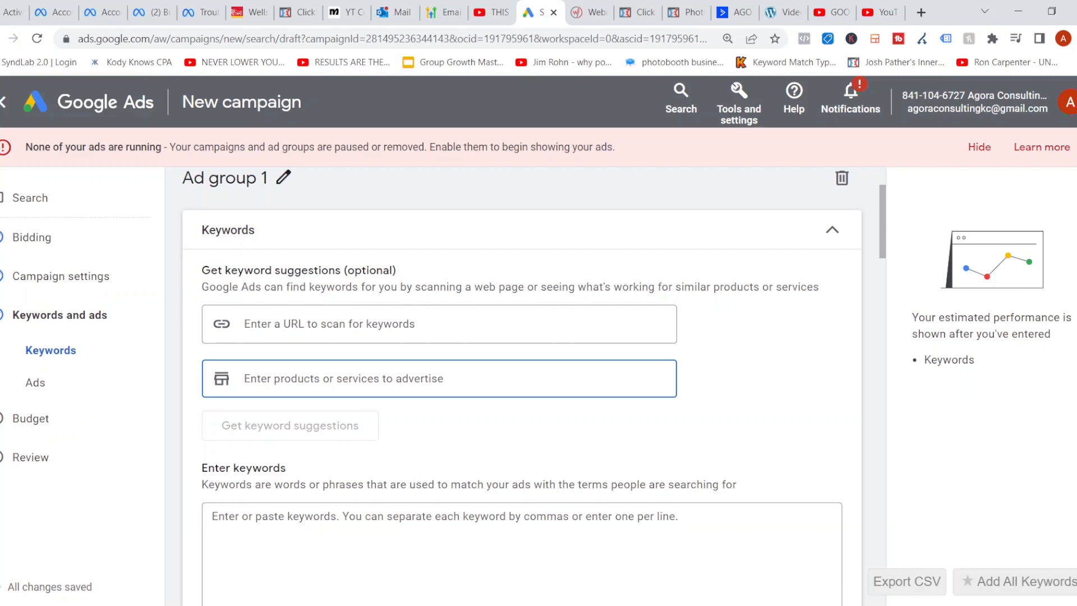
pyautogui.write('photo')
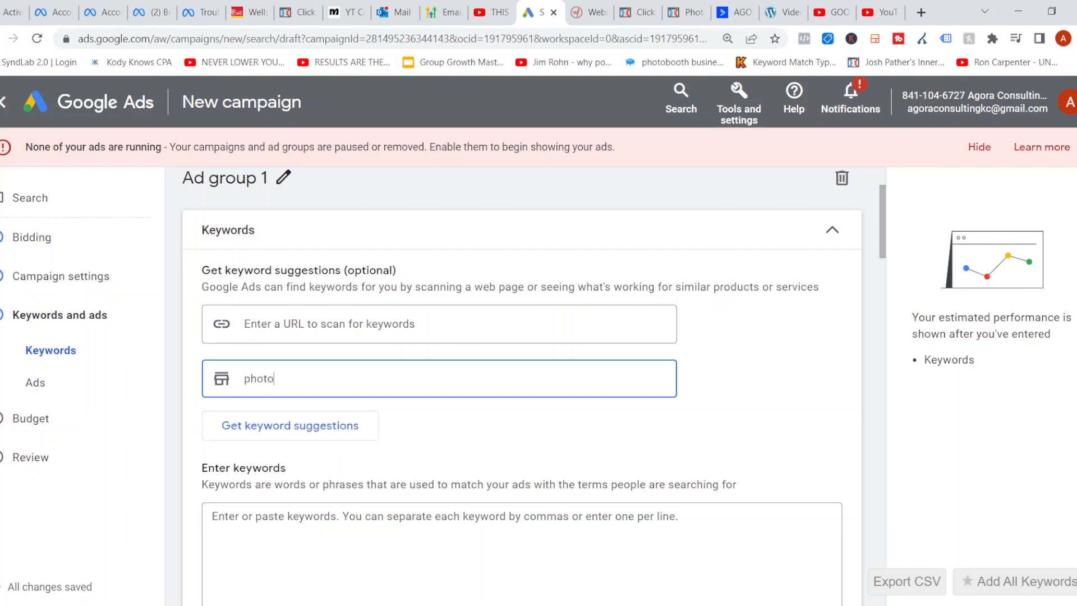
pyautogui.write('booth')
pyautogui.press('Return')
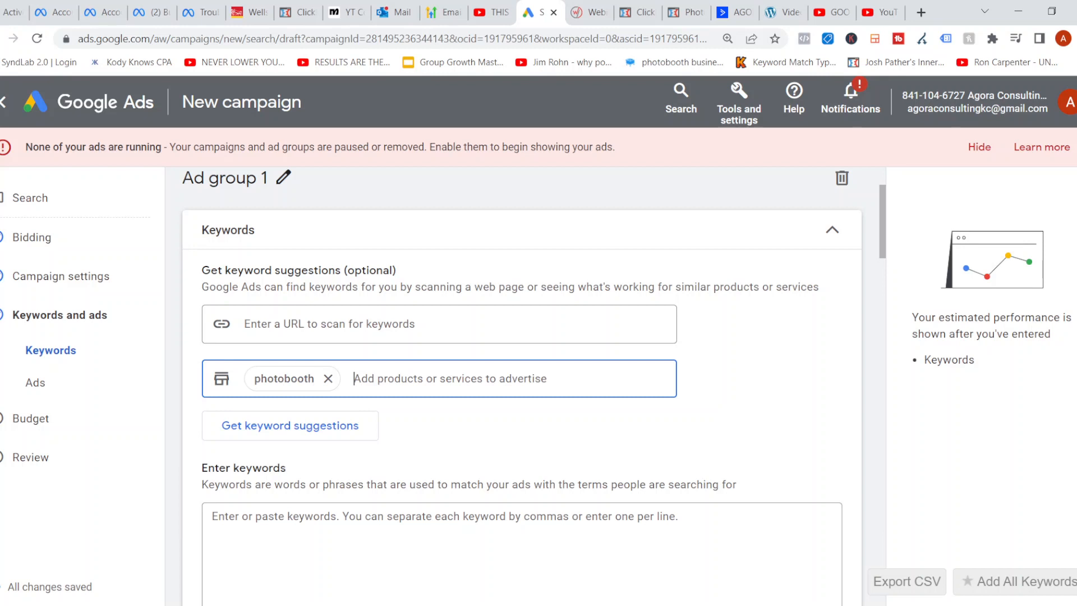
pyautogui.click(291, 426)
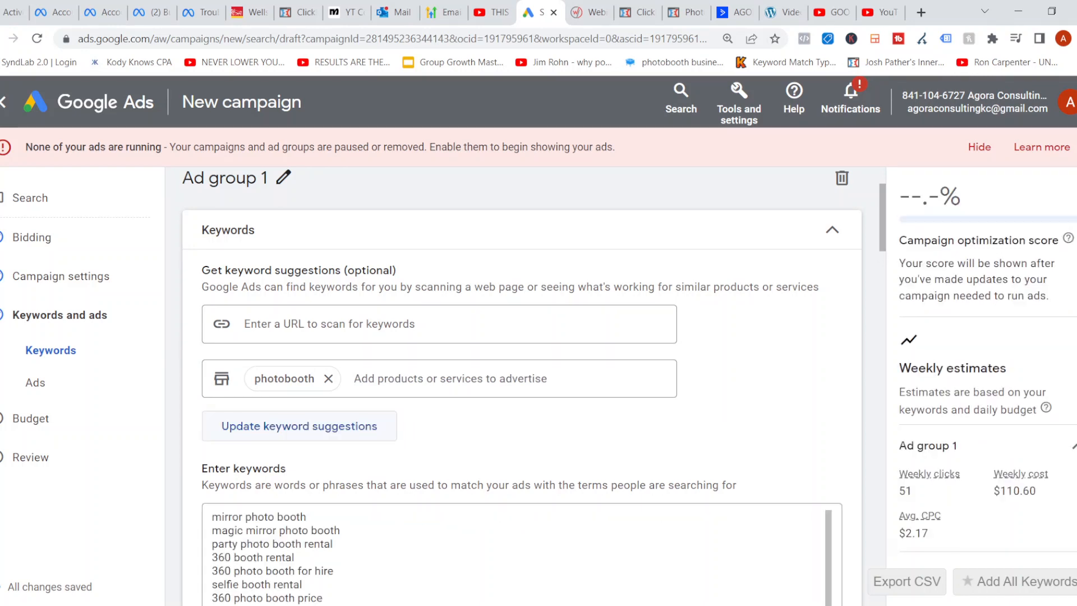
pyautogui.scroll(-3, 523, 387)
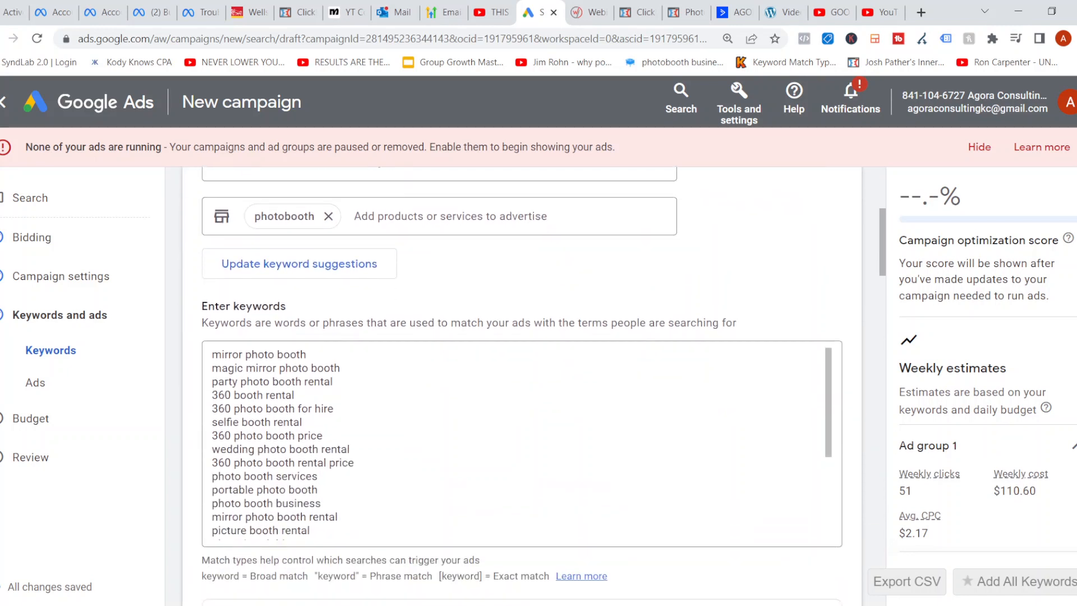
pyautogui.scroll(-1, 522, 443)
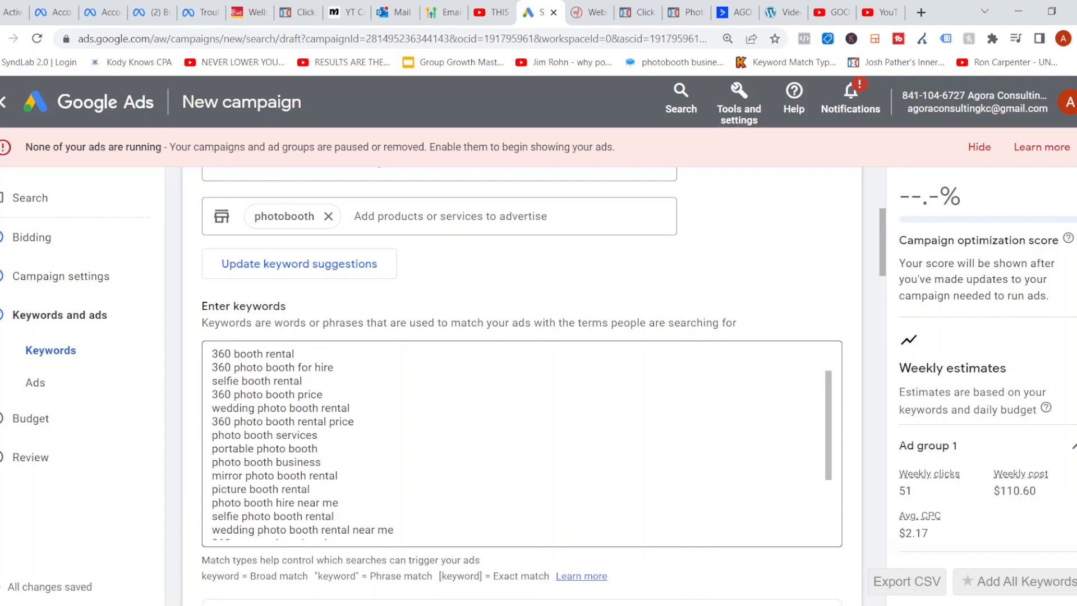
pyautogui.click(288, 467)
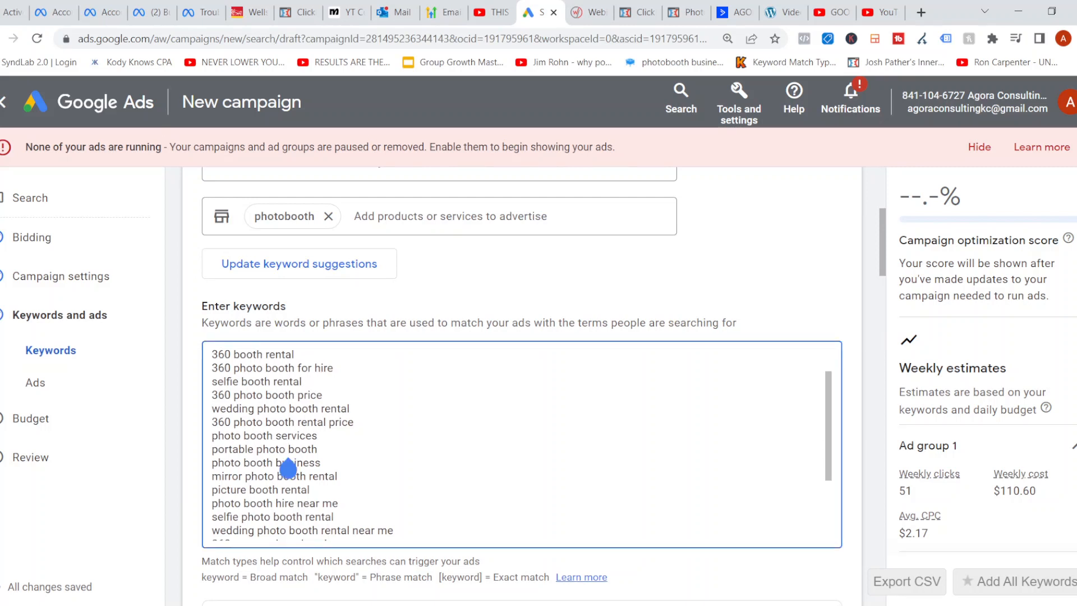
# Open the Keyword Match Type Tool at keywordmatchtypetool.com in a new browser tab
pyautogui.hotkey('ctrl', 't')
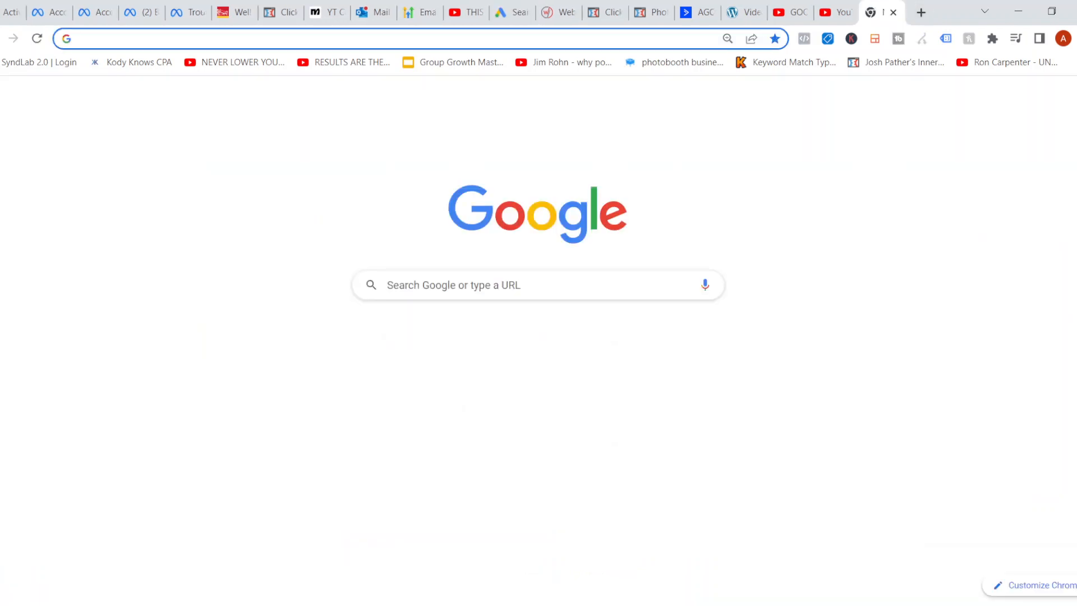
pyautogui.write('keywordmatchtypetool.com')
pyautogui.press('Return')
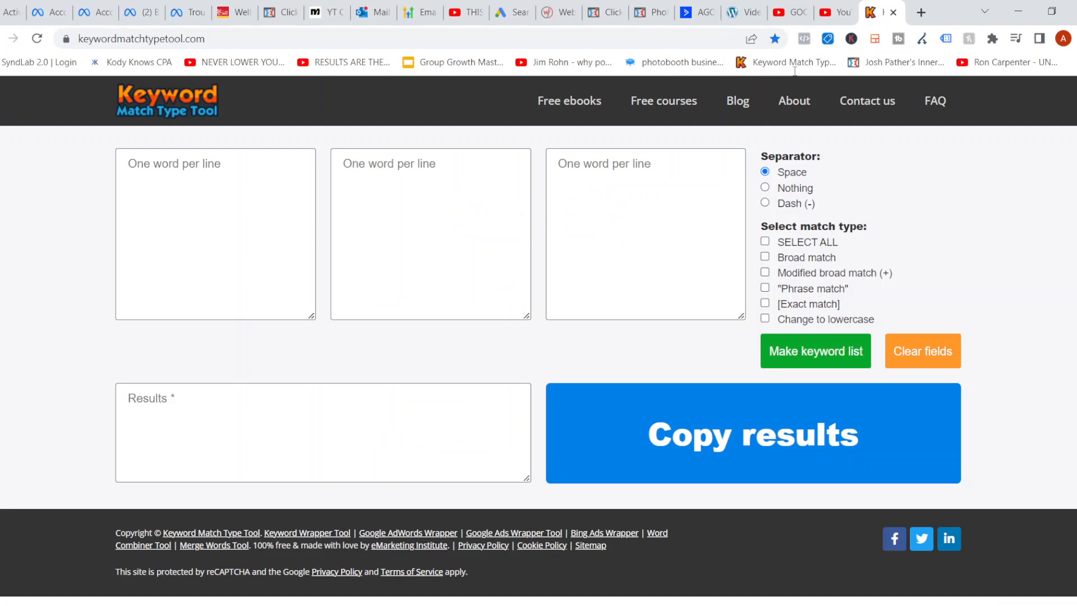
# Copy all suggested keywords from the Google Ads ad group into the first word list of the Keyword Match Type Tool
pyautogui.click(508, 12)
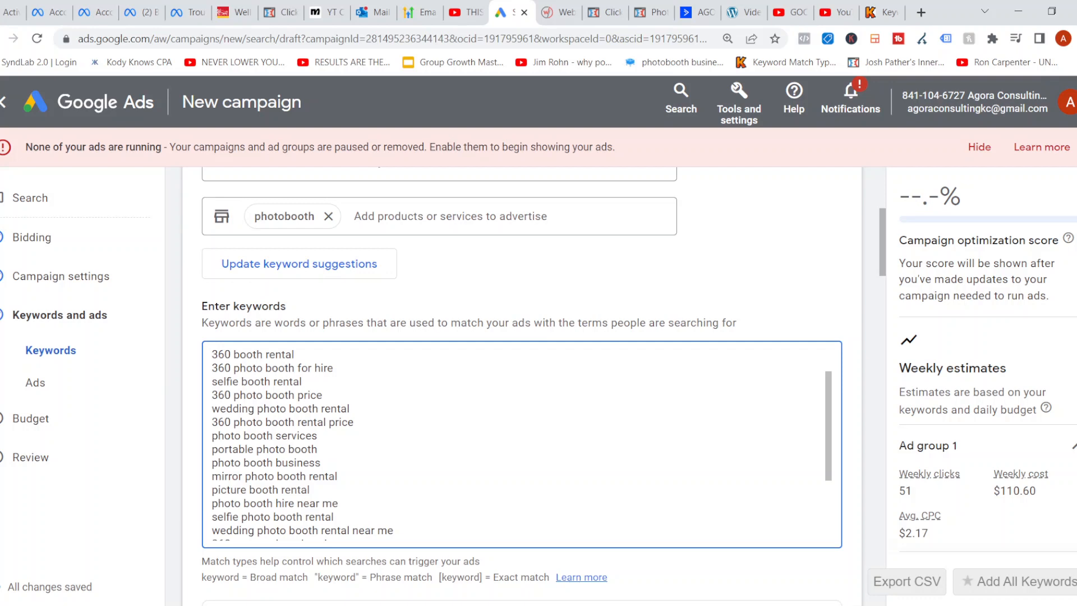
pyautogui.hotkey('ctrl', 'a')
pyautogui.click(882, 12)
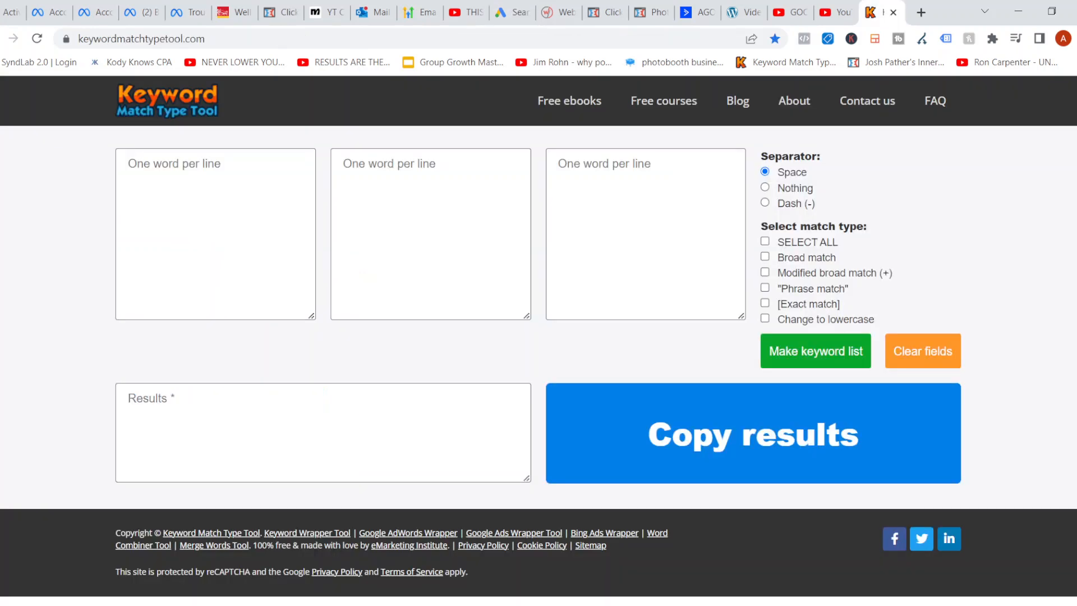
pyautogui.click(215, 234)
pyautogui.hotkey('ctrl', 'v')
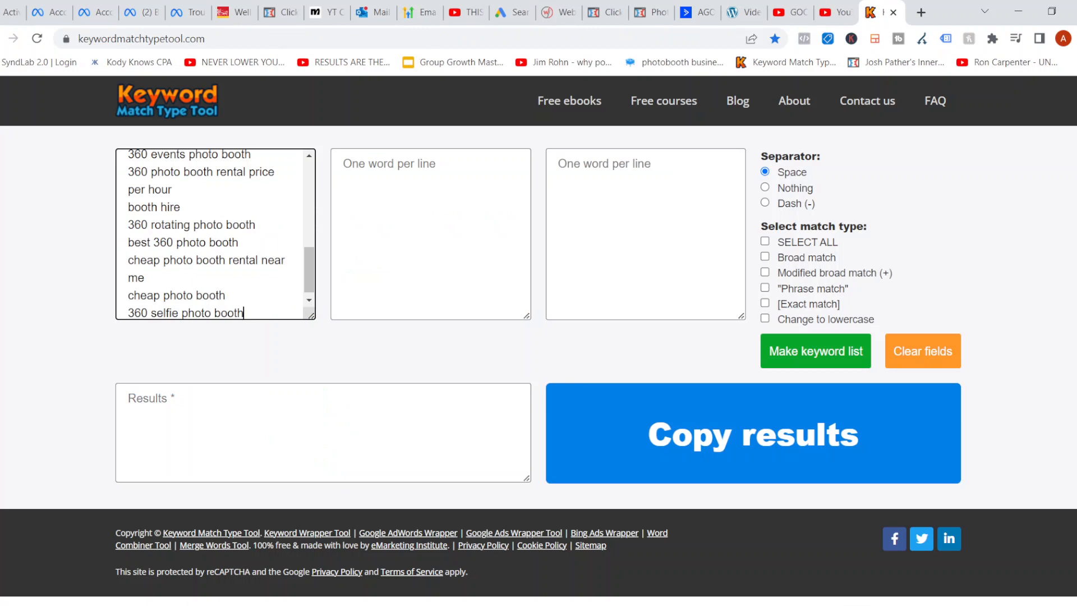
# Make the keyword list with only the "Phrase match" and [Exact match] types selected, leaving lowercase conversion off
pyautogui.click(765, 287)
pyautogui.click(765, 318)
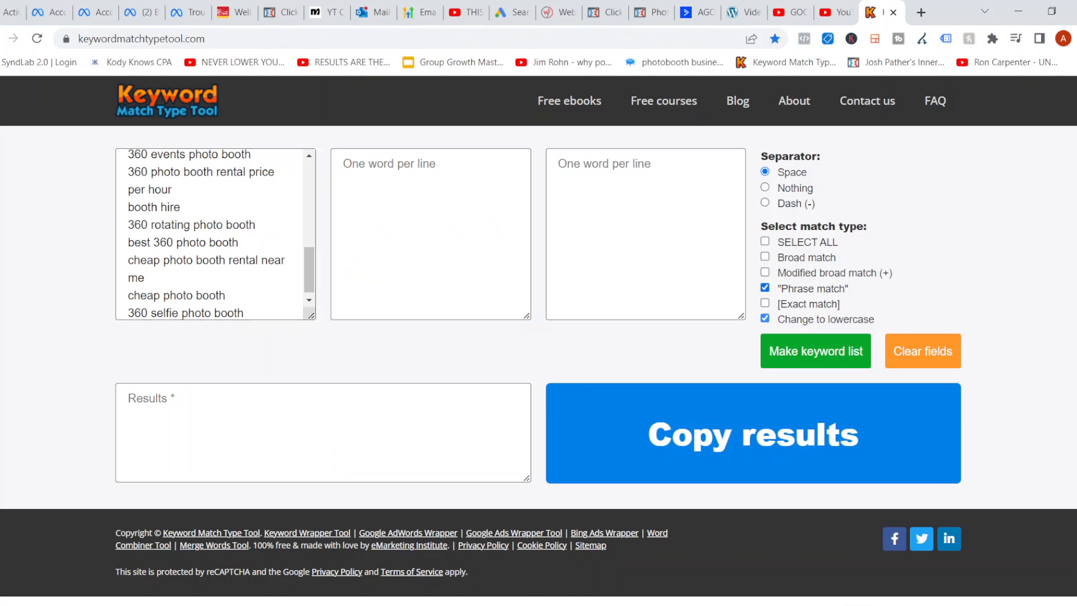
pyautogui.click(765, 319)
pyautogui.click(766, 303)
pyautogui.click(816, 352)
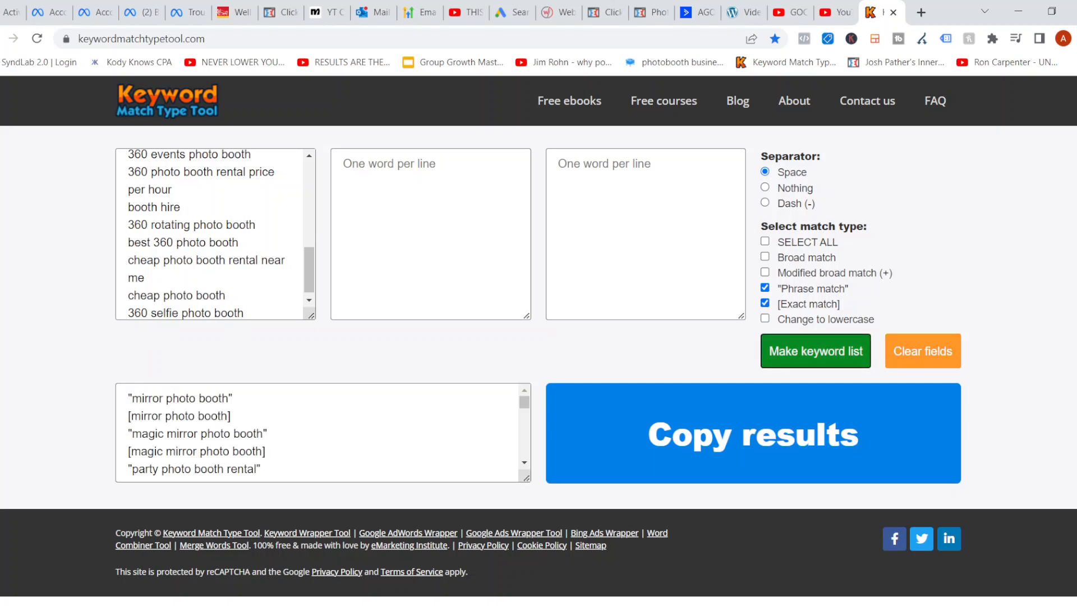
# Copy the generated phrase and exact match results and replace all of the ad group's keywords in Google Ads with them
pyautogui.click(267, 448)
pyautogui.hotkey('ctrl', 'a')
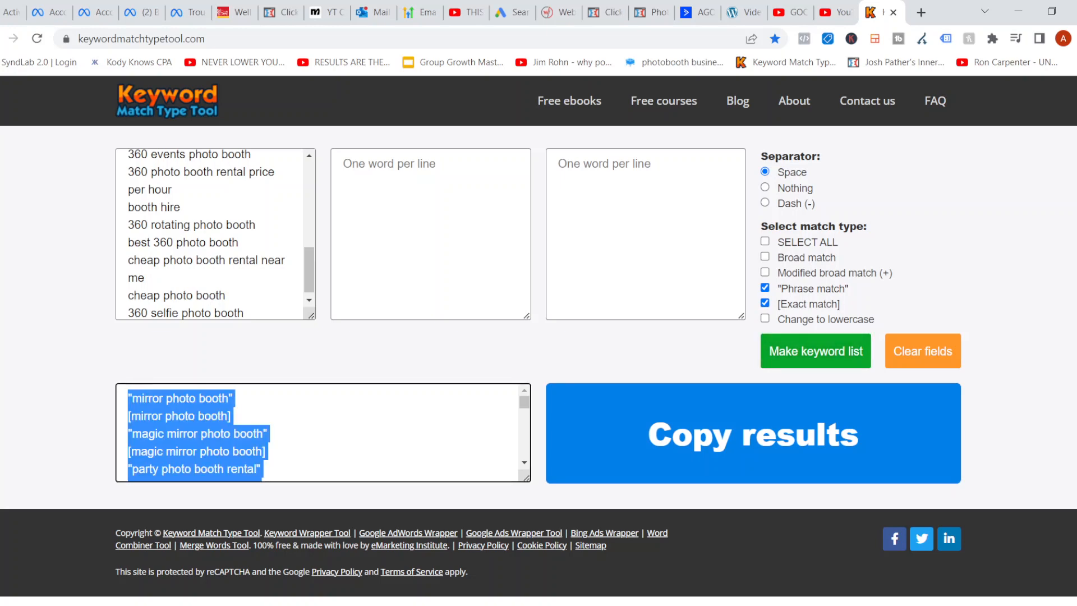
pyautogui.click(511, 12)
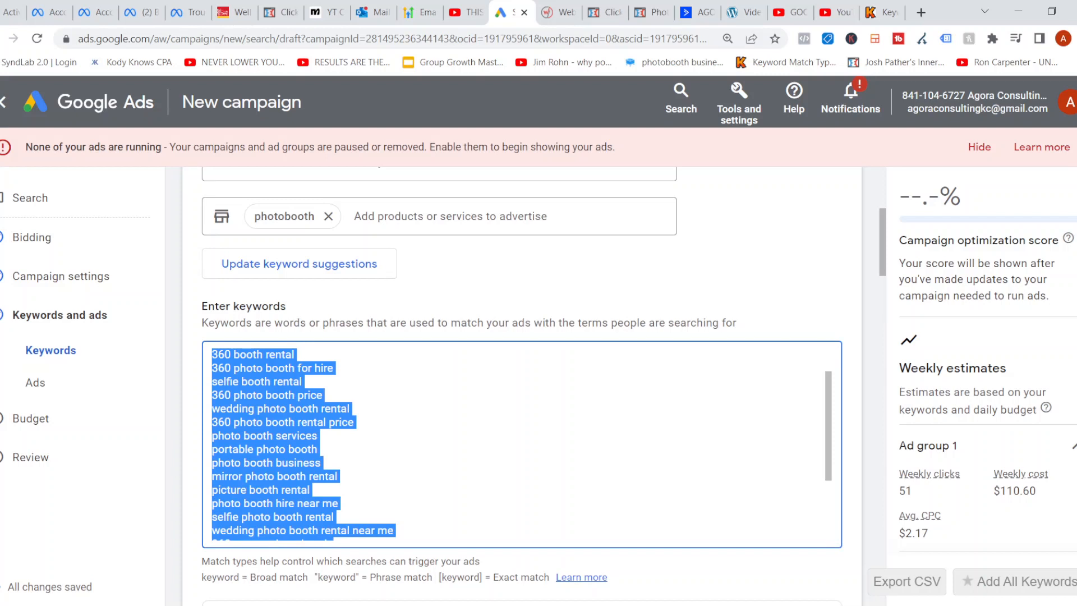
pyautogui.press('BackSpace')
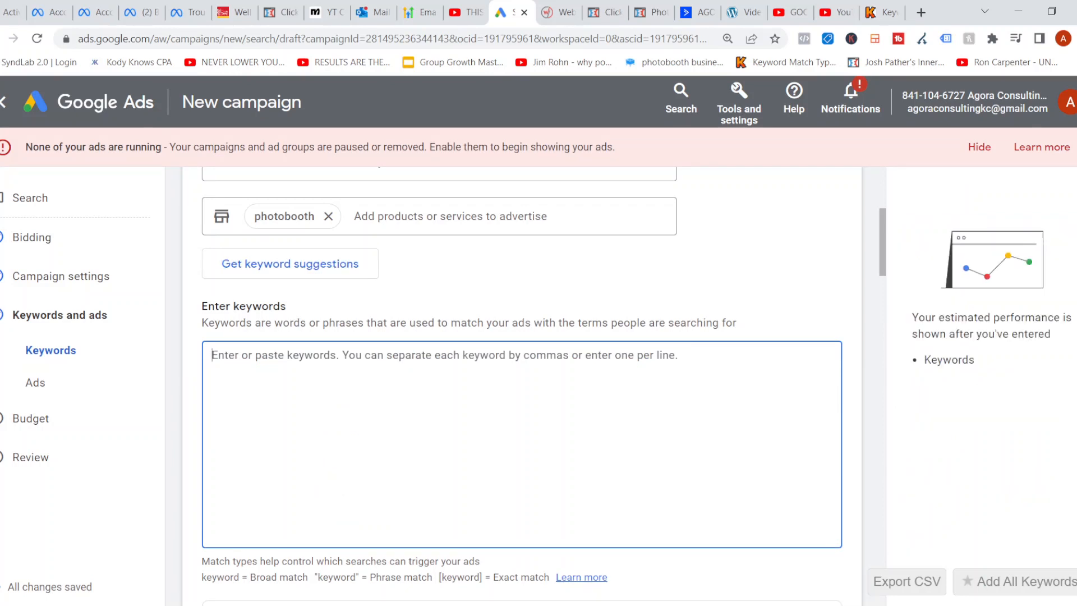
pyautogui.hotkey('ctrl', 'v')
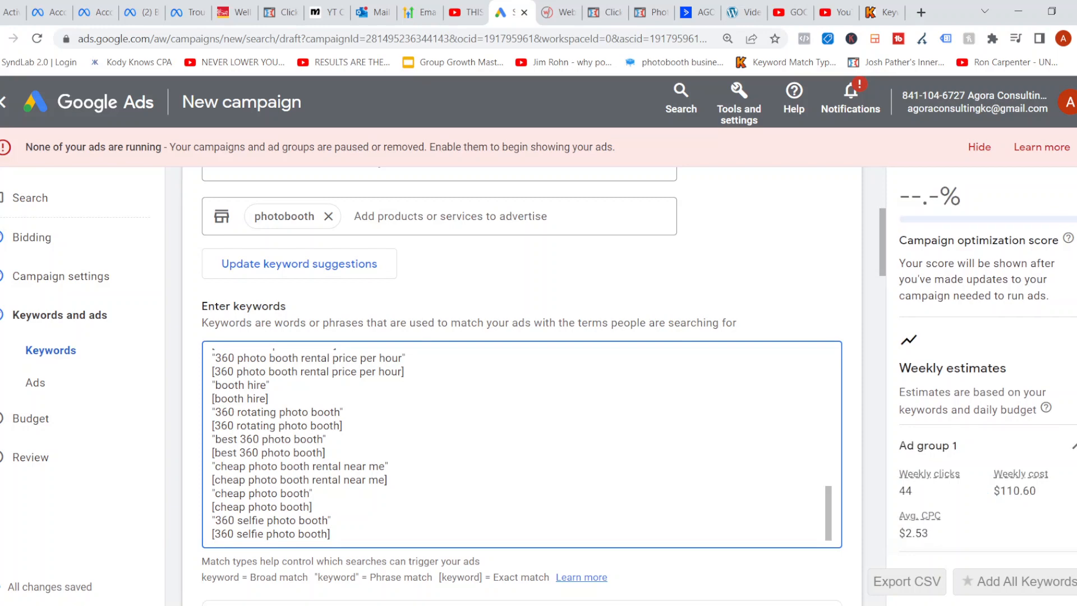
pyautogui.hotkey('alt', 'Tab')
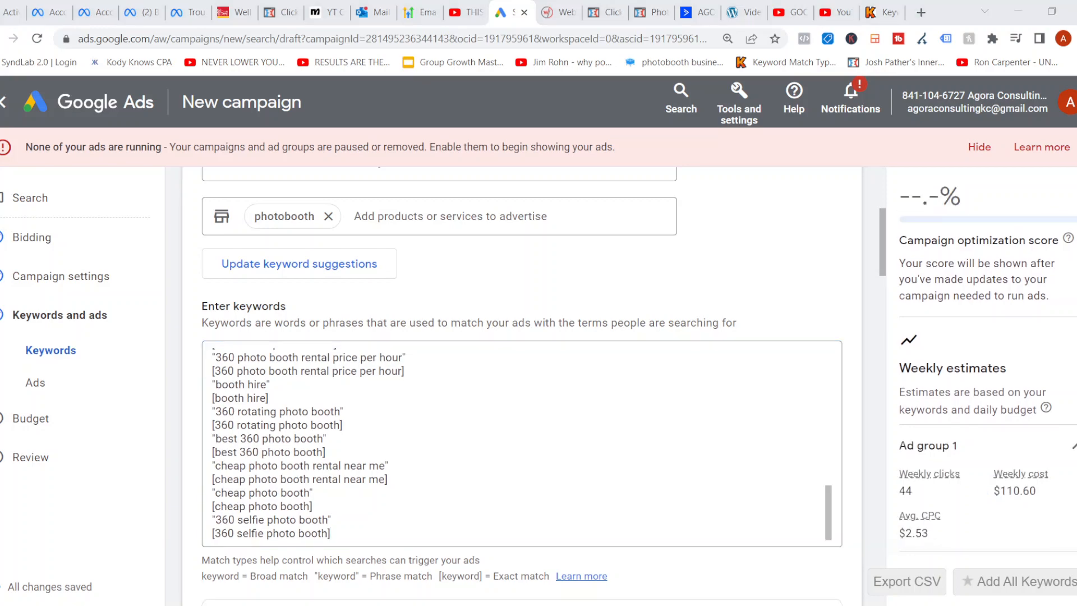
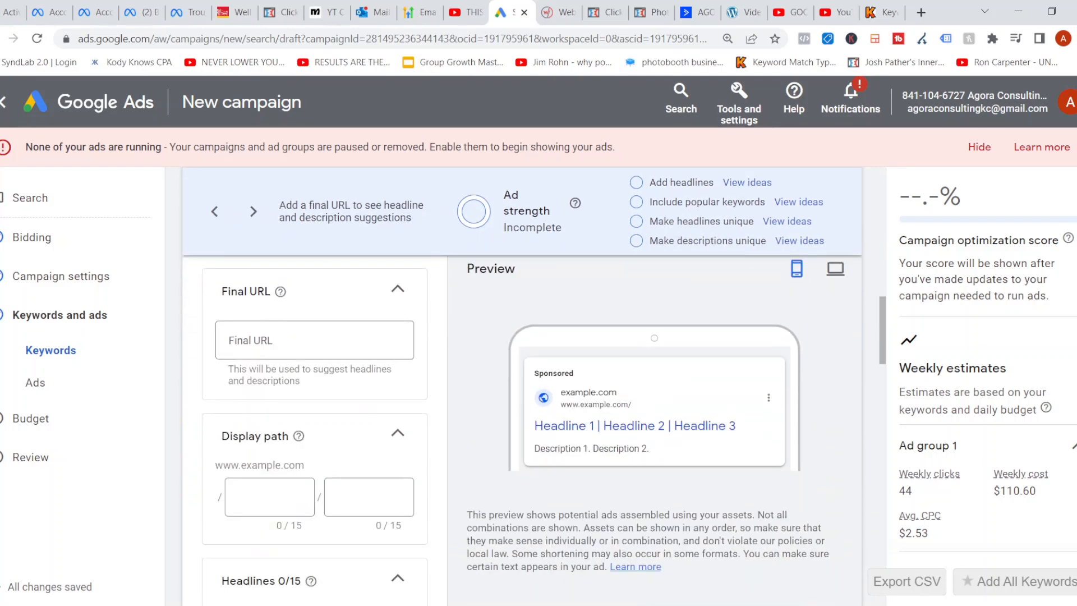
# Copy the photobooth funnel's Home Page URL from ClickFunnels and set it as the ad's final URL in Google Ads
pyautogui.click(605, 12)
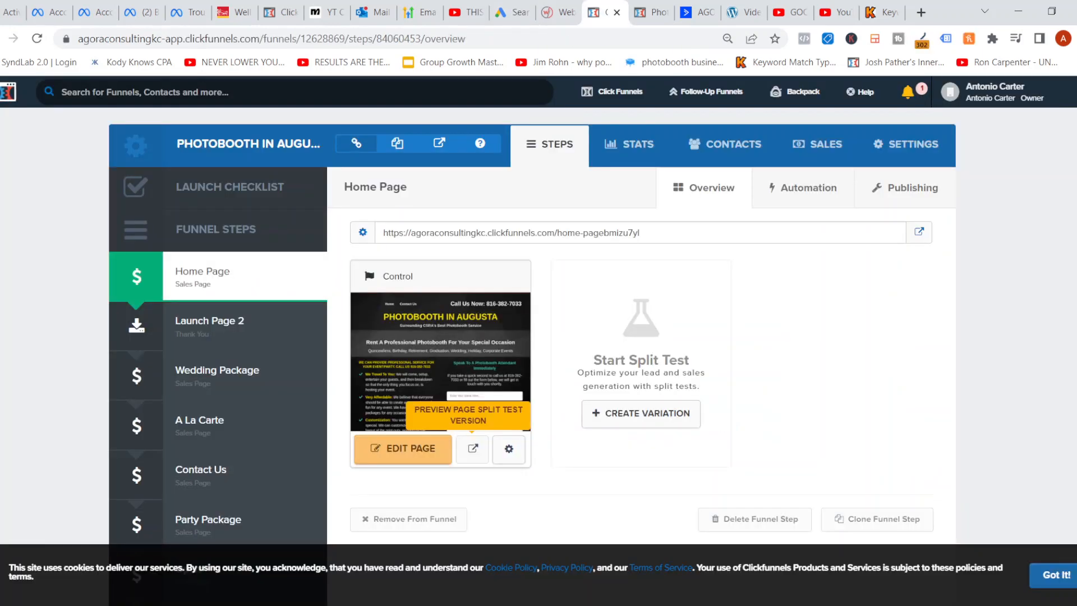
pyautogui.doubleClick(393, 233)
pyautogui.moveTo(404, 252); pyautogui.dragTo(647, 251)
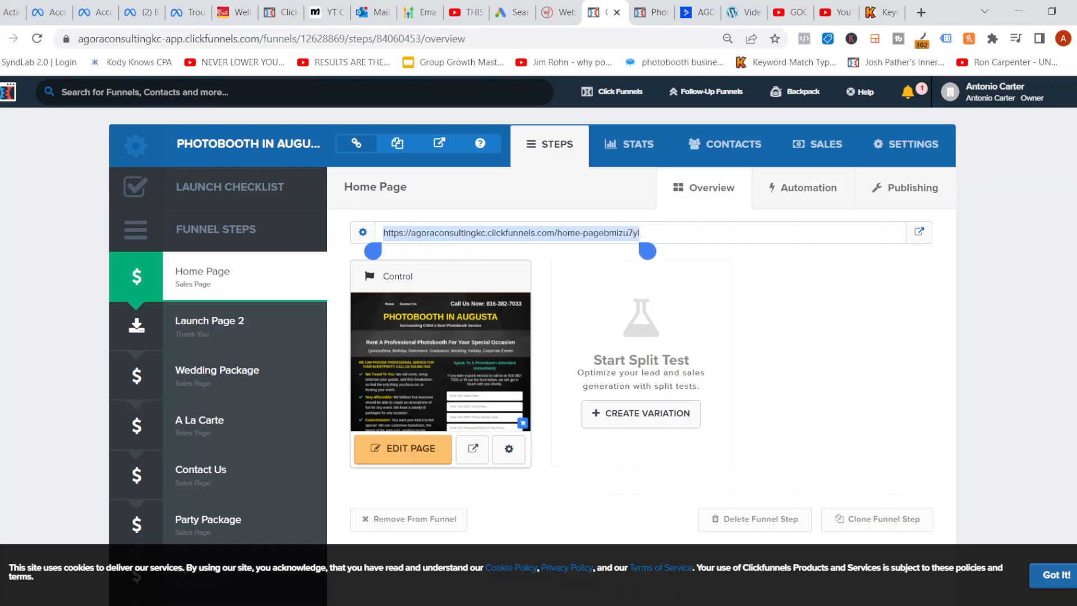
pyautogui.hotkey('ctrl', 'c')
pyautogui.click(511, 13)
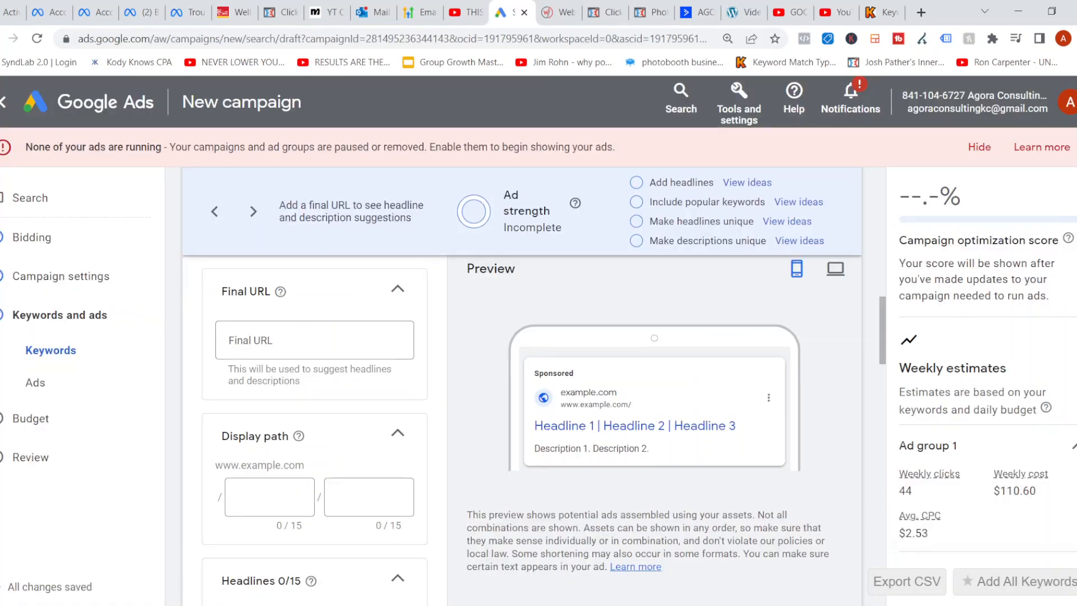
pyautogui.click(367, 340)
pyautogui.hotkey('ctrl', 'v')
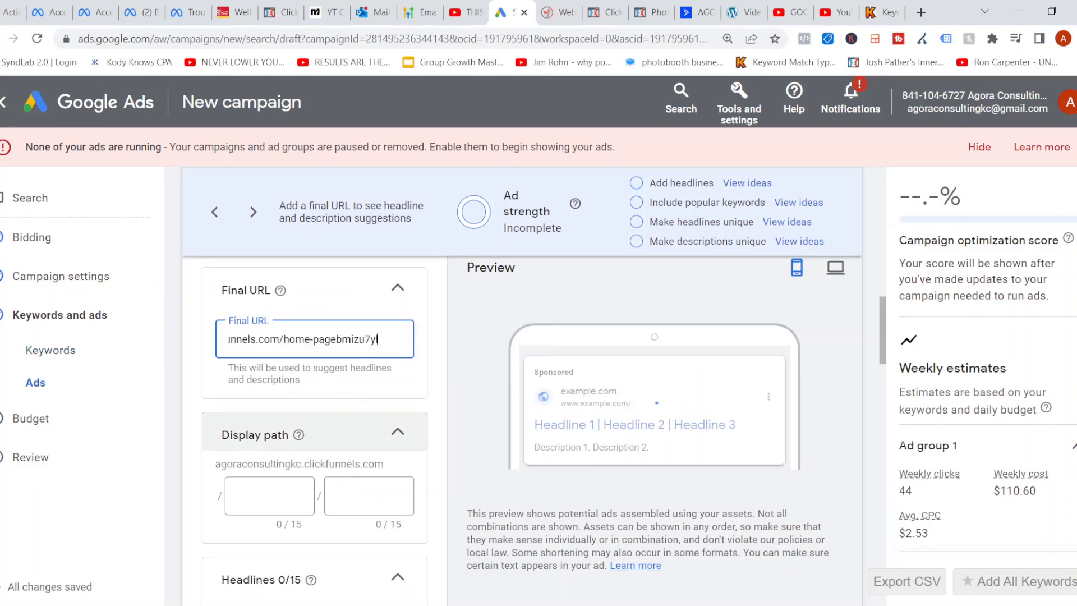
# Set the ad's first headline to "Photobooth For Your Wedding" and move on to the second headline field
pyautogui.scroll(-1, 368, 344)
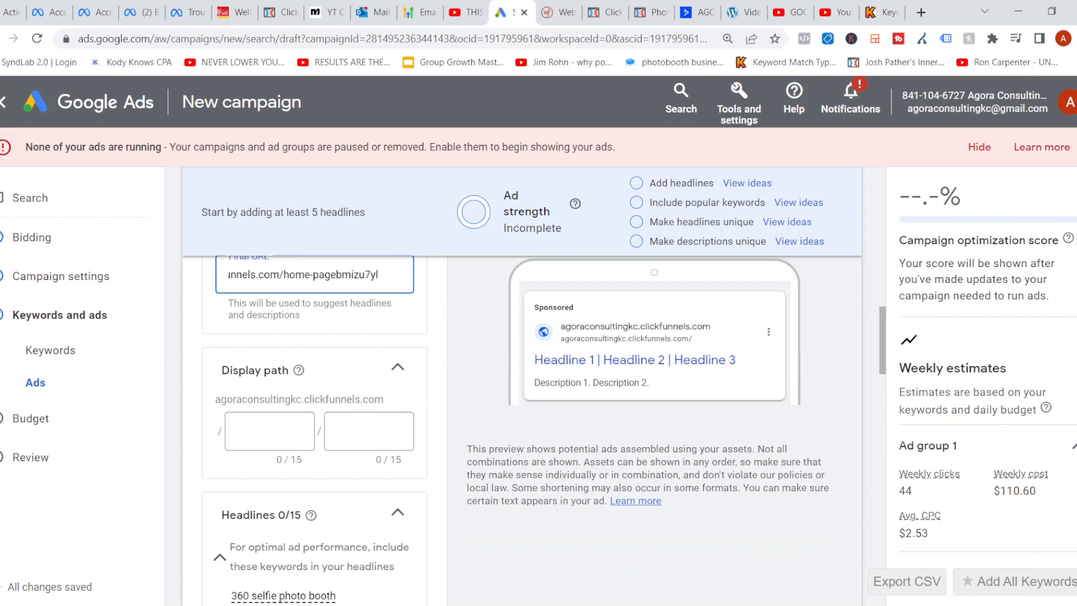
pyautogui.scroll(-3, 535, 392)
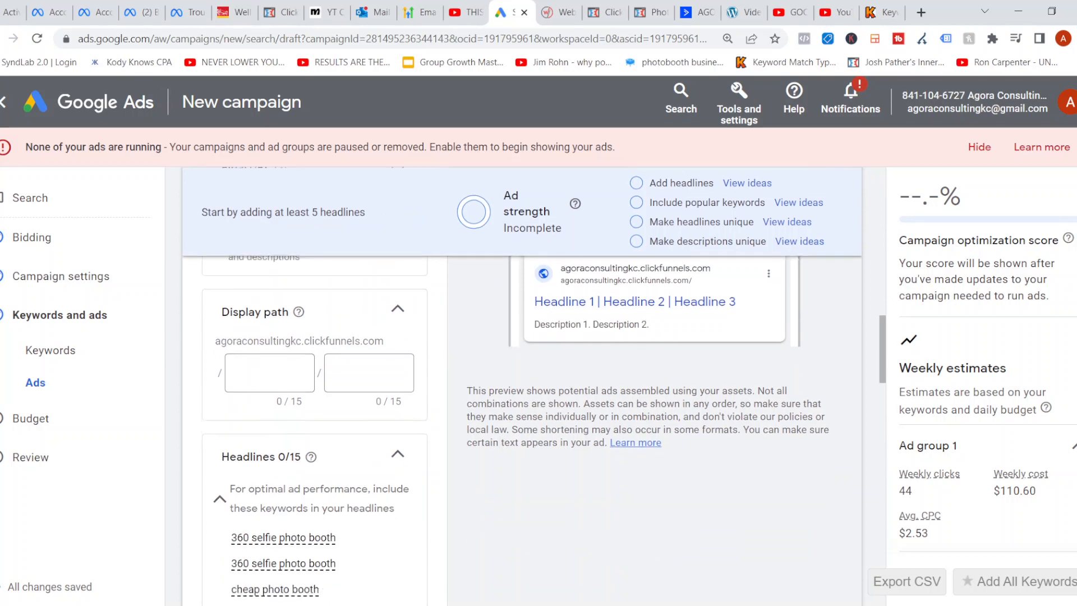
pyautogui.scroll(-2, 522, 431)
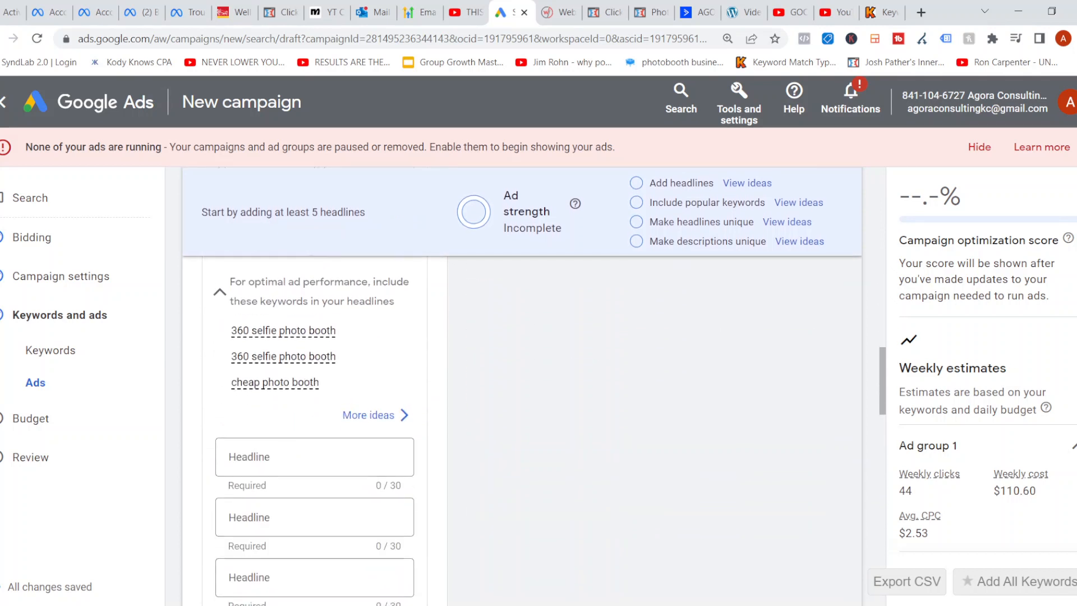
pyautogui.click(303, 408)
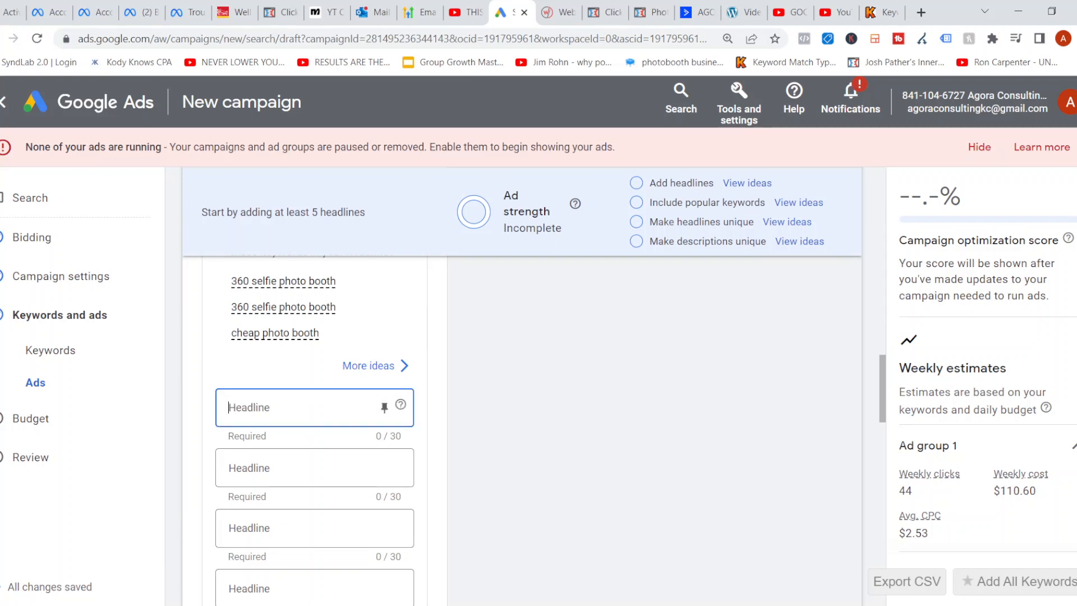
pyautogui.write('Photoob')
pyautogui.press('BackSpace')
pyautogui.press('BackSpace')
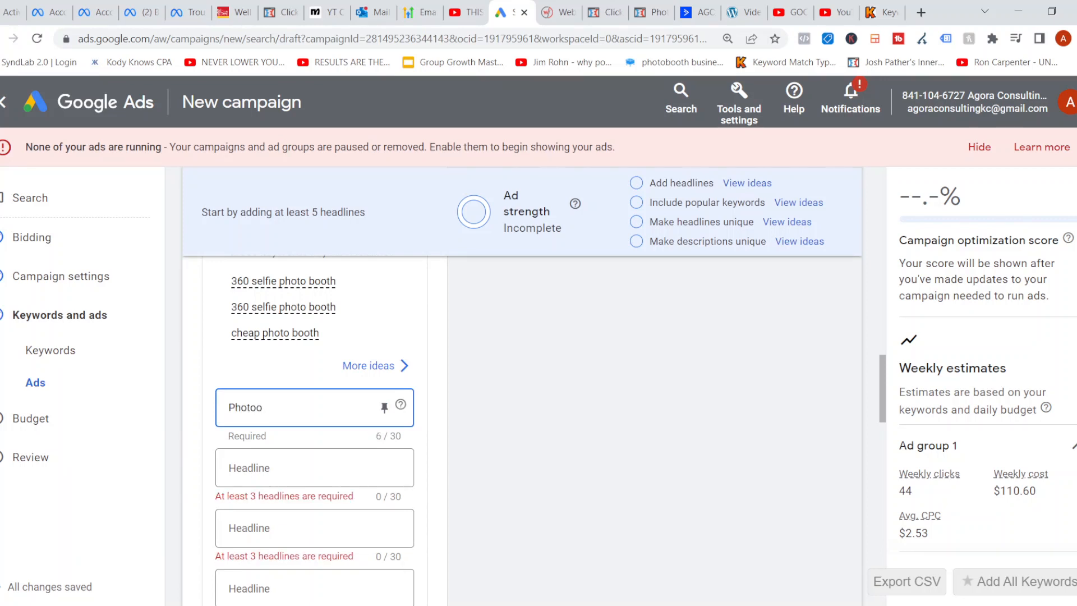
pyautogui.write('boot')
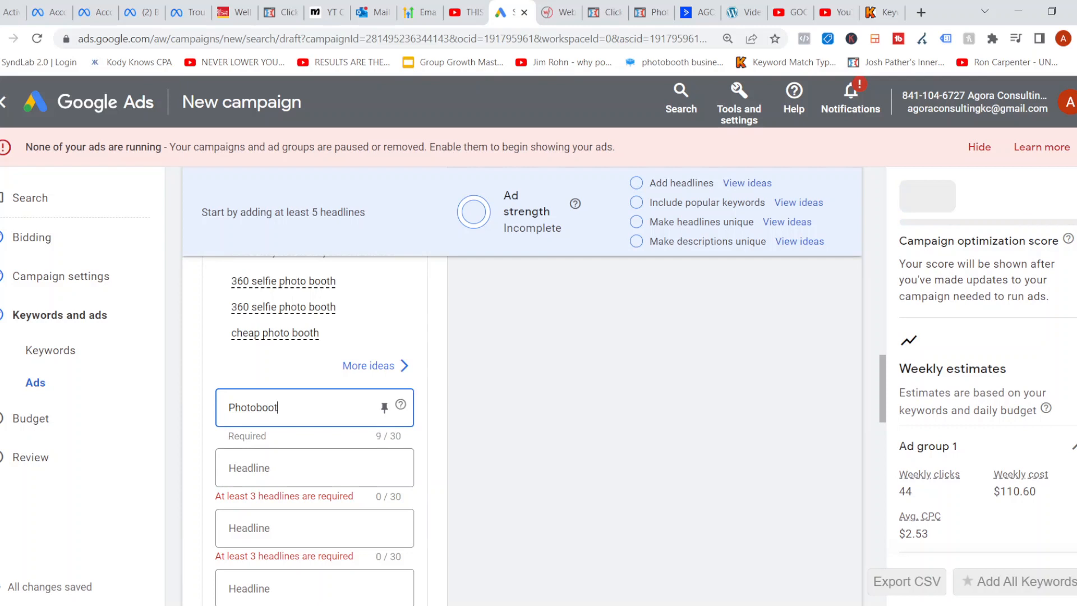
pyautogui.write('h F')
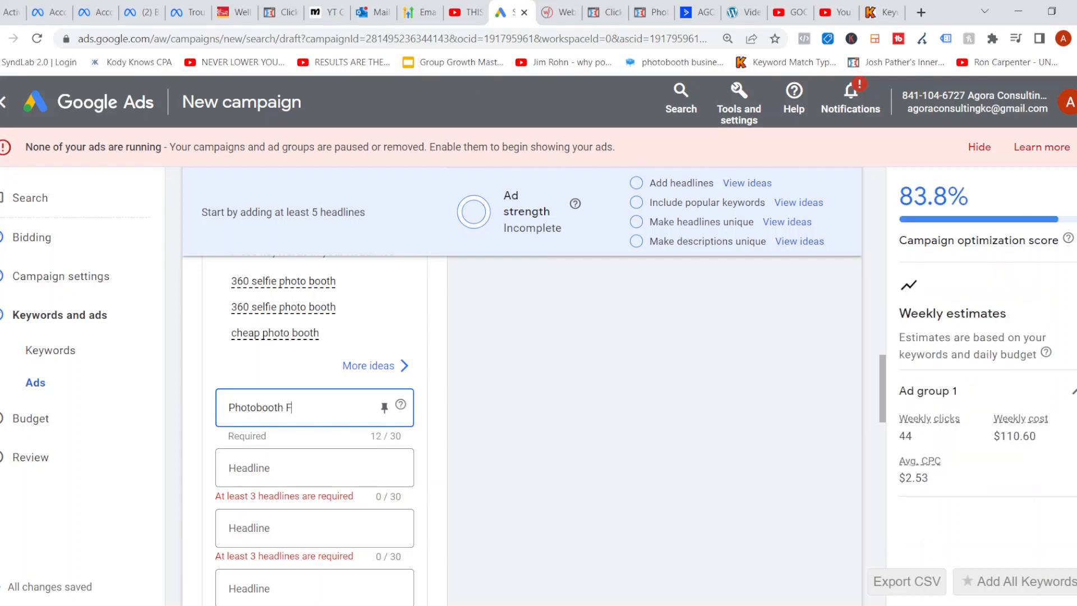
pyautogui.write('or Your Wedding')
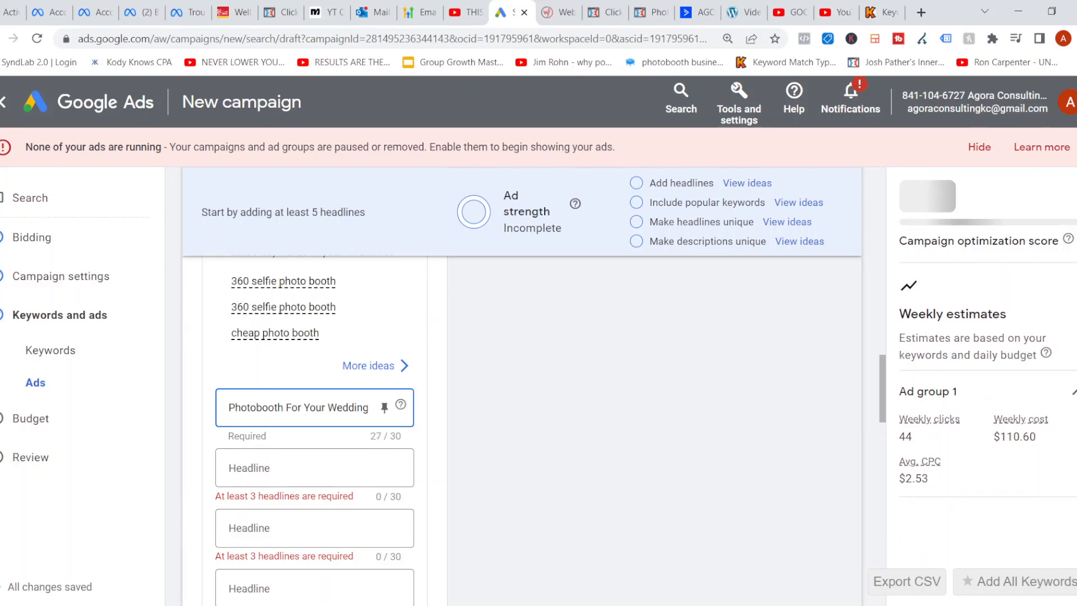
pyautogui.click(292, 468)
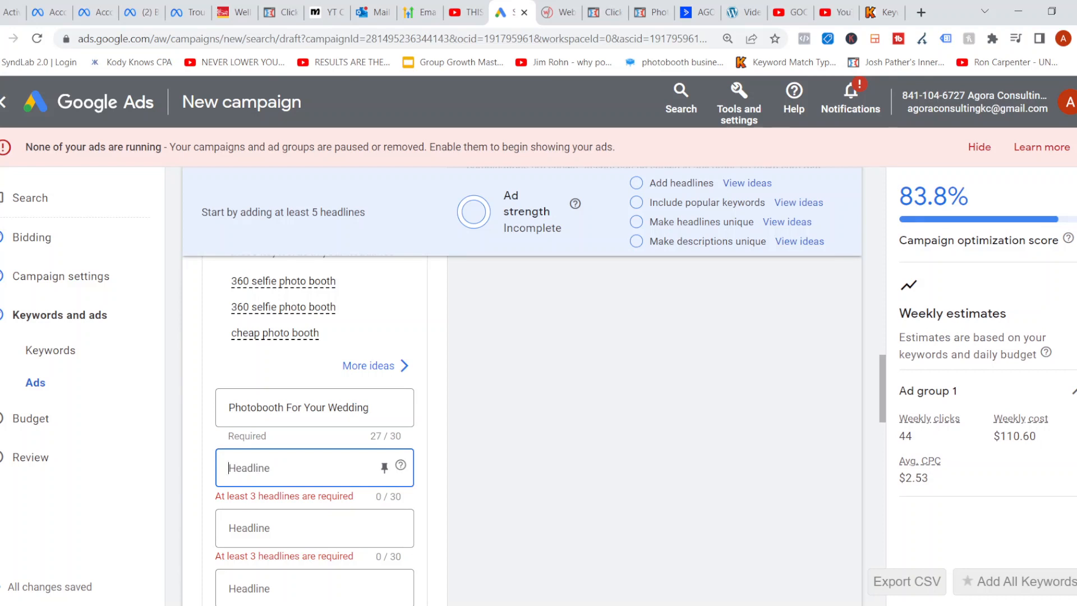
# Set the ad's second headline to "Celebrate Your Bday" and its third headline to "360 Photobooth - Best Price"
pyautogui.write('Celebrate Your Bday')
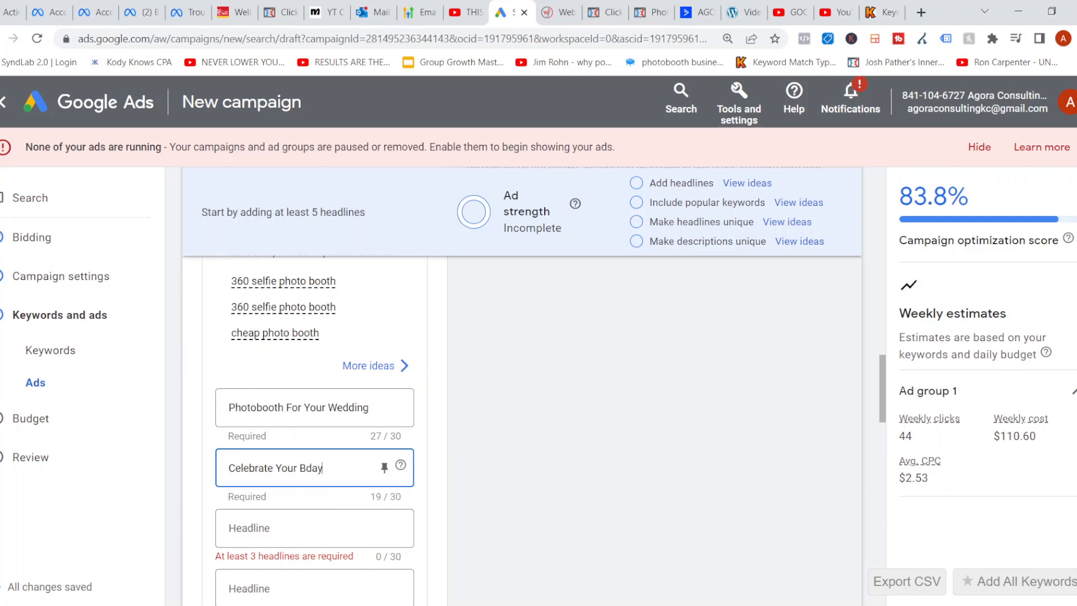
pyautogui.press('Tab')
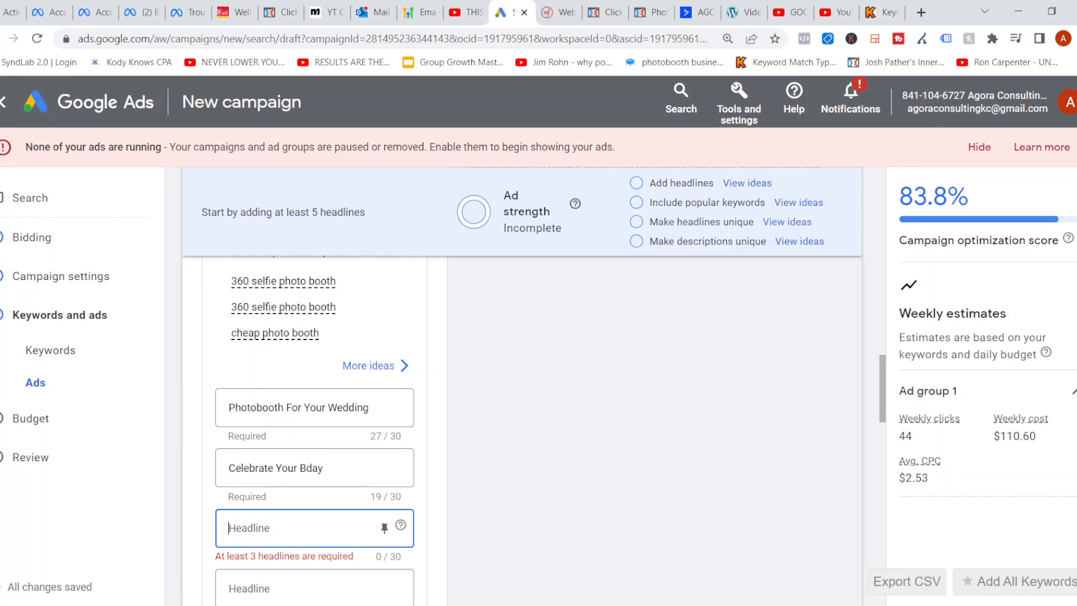
pyautogui.write('3')
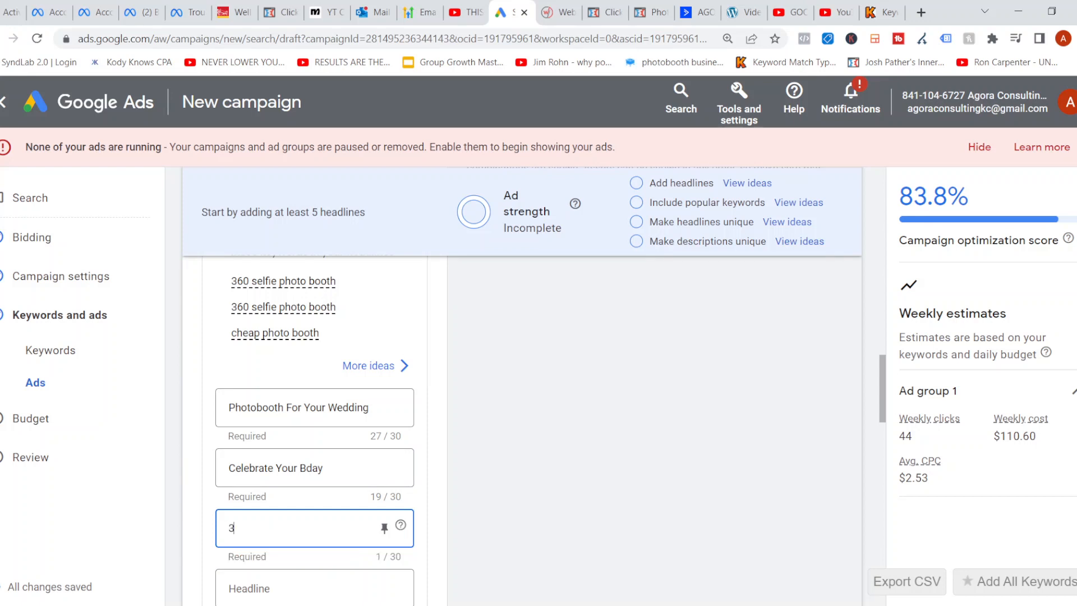
pyautogui.write('60 Photobooth - Bes')
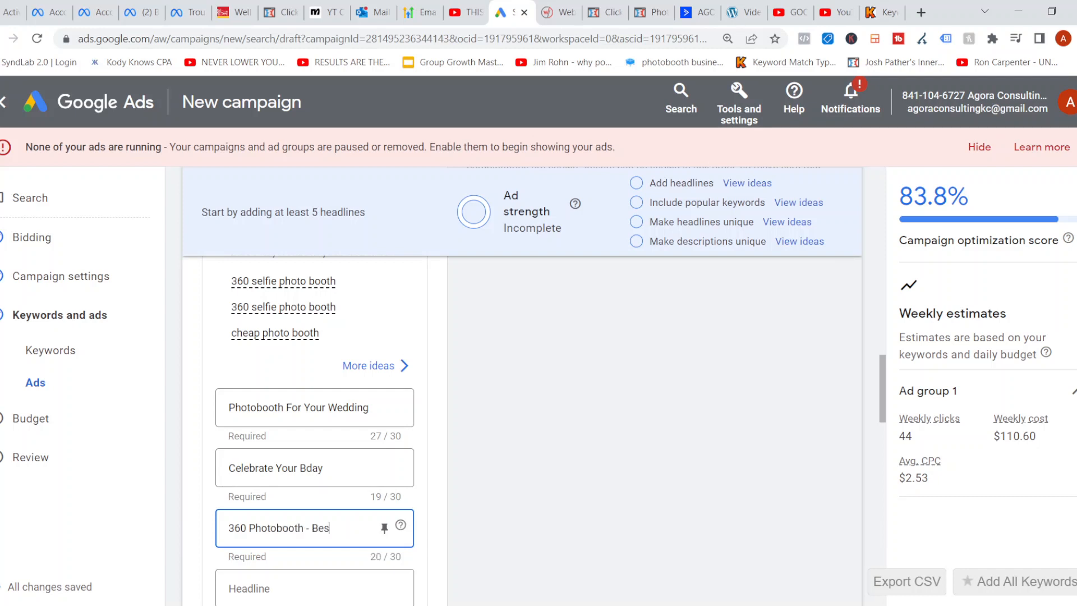
pyautogui.write('t Price')
# Replace the ad's first description with "Here you want to add a description of your product and services"
pyautogui.scroll(-3, 314, 426)
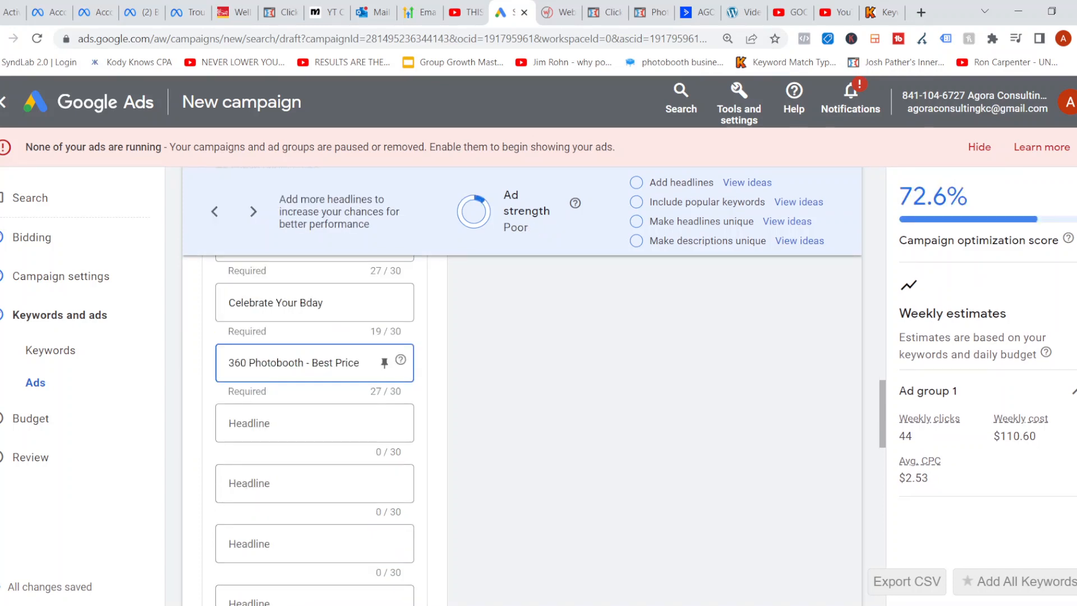
pyautogui.scroll(-2, 314, 426)
pyautogui.scroll(-2, 315, 426)
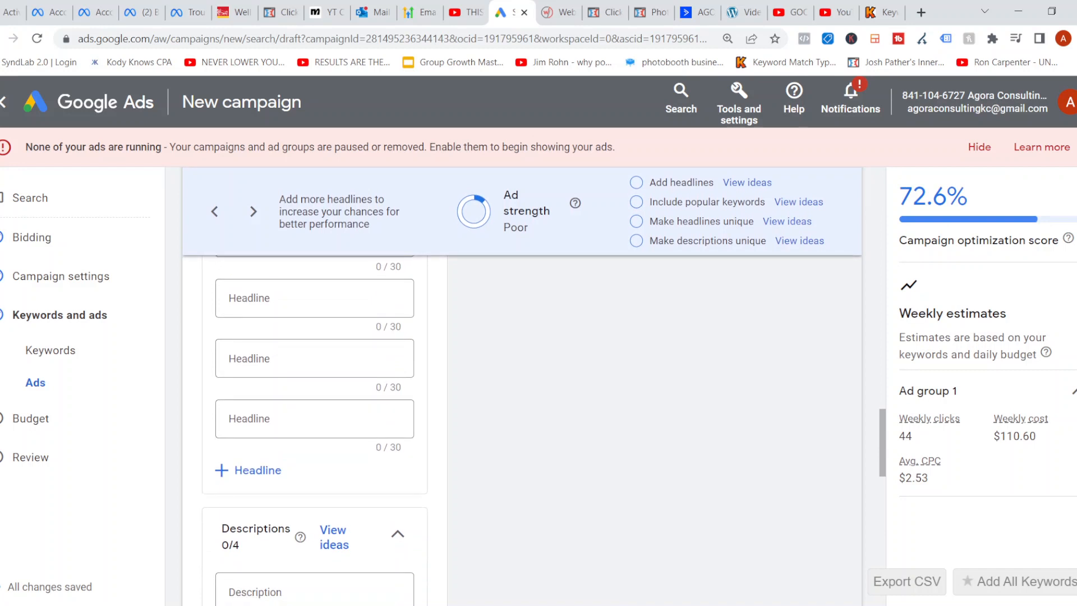
pyautogui.scroll(-2, 314, 426)
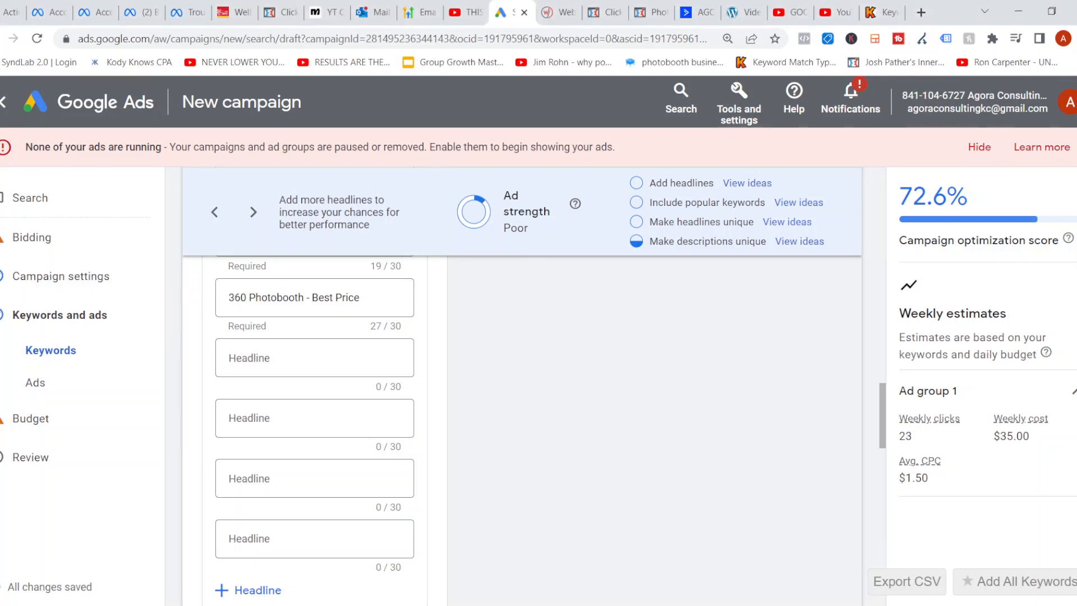
pyautogui.scroll(3, 522, 426)
pyautogui.scroll(-3, 521, 426)
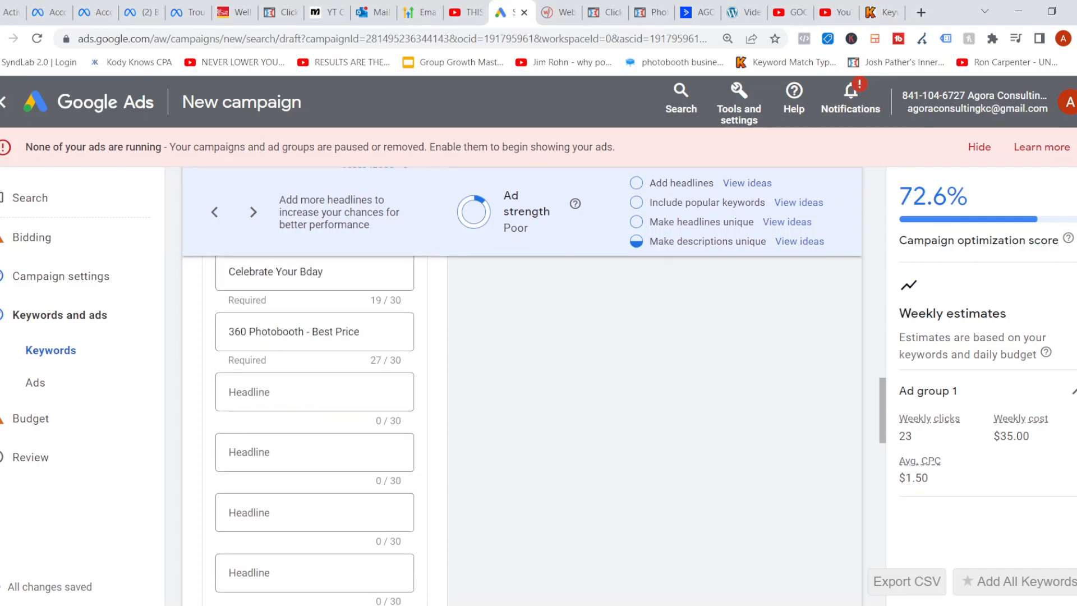
pyautogui.scroll(-2, 522, 427)
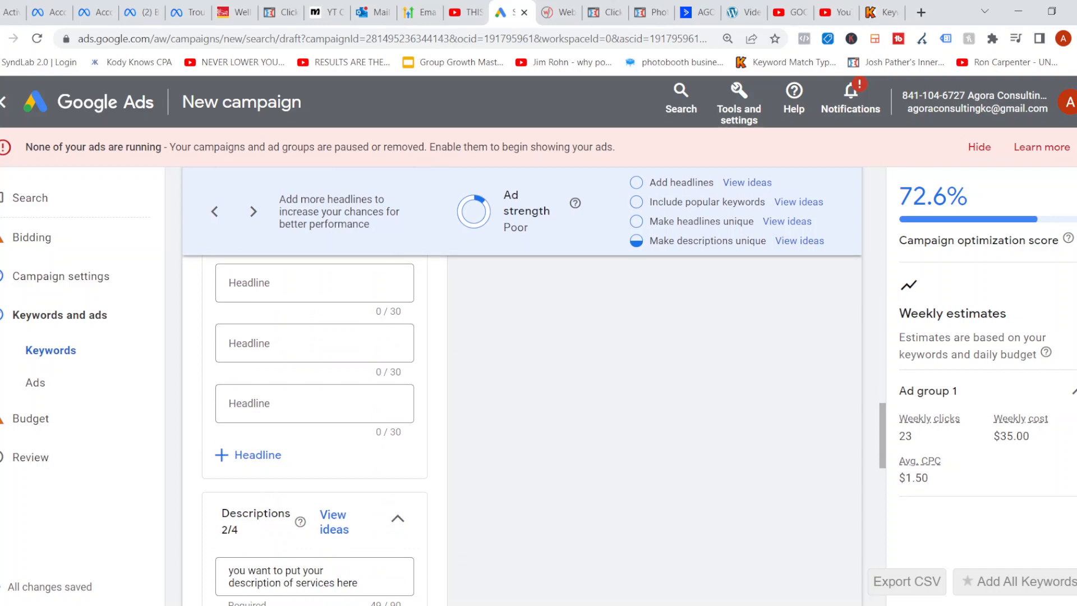
pyautogui.scroll(-3, 522, 426)
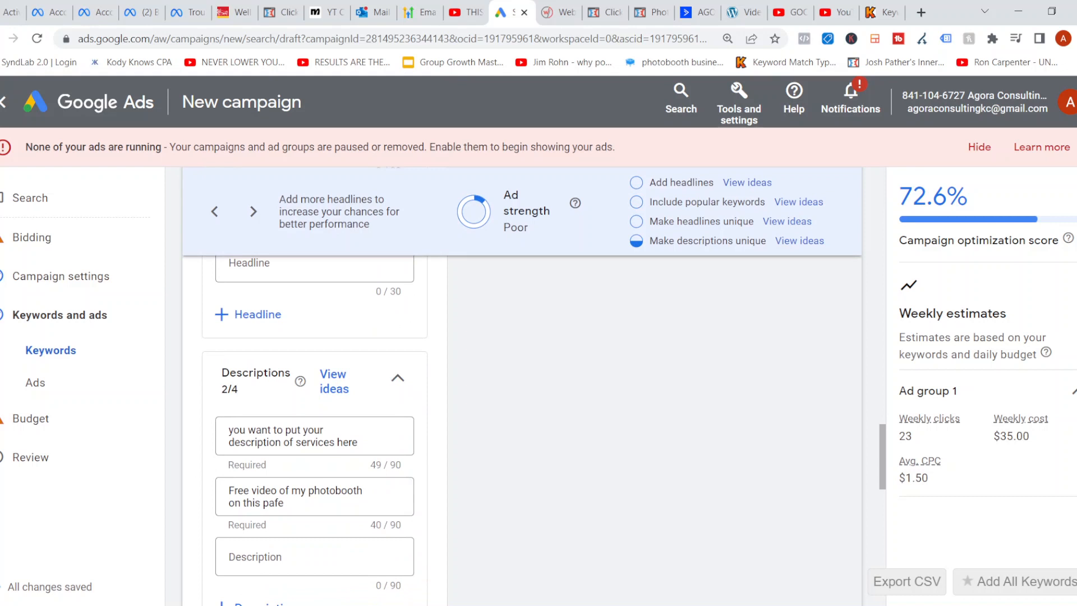
pyautogui.scroll(-1, 314, 426)
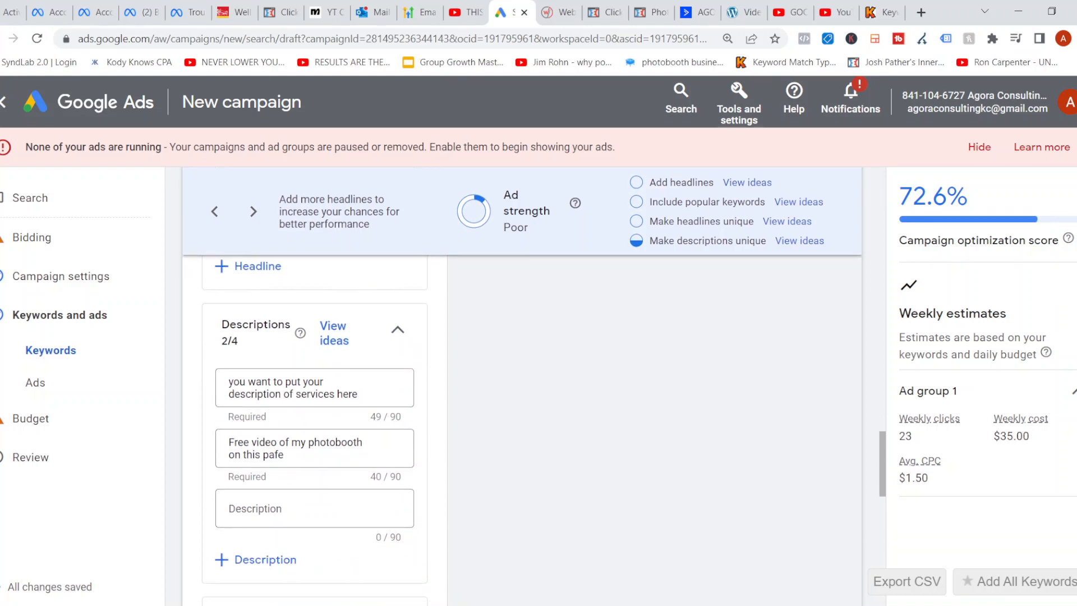
pyautogui.click(283, 455)
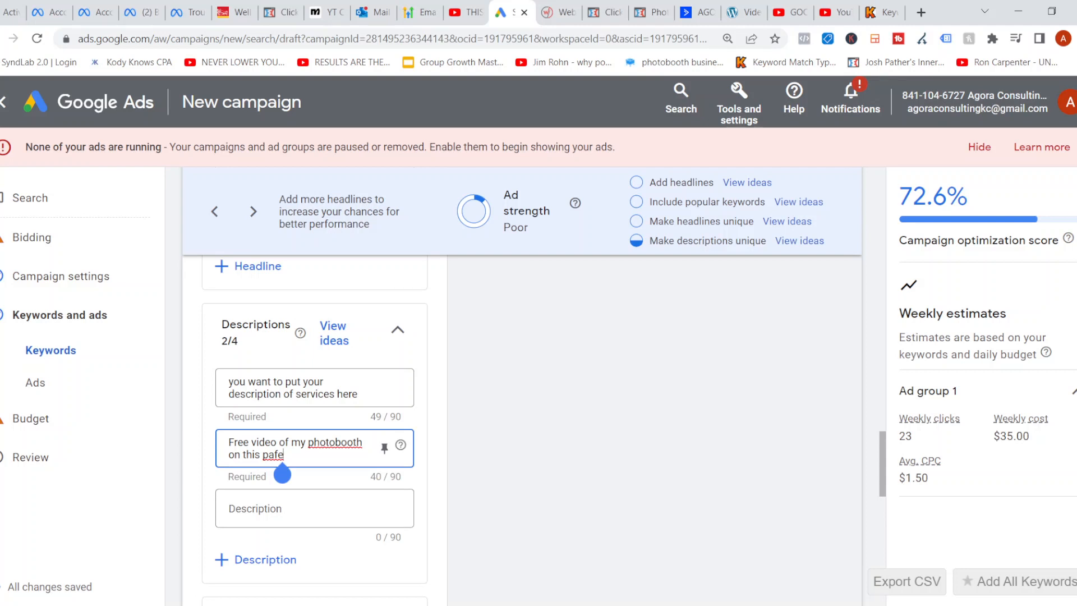
pyautogui.click(358, 395)
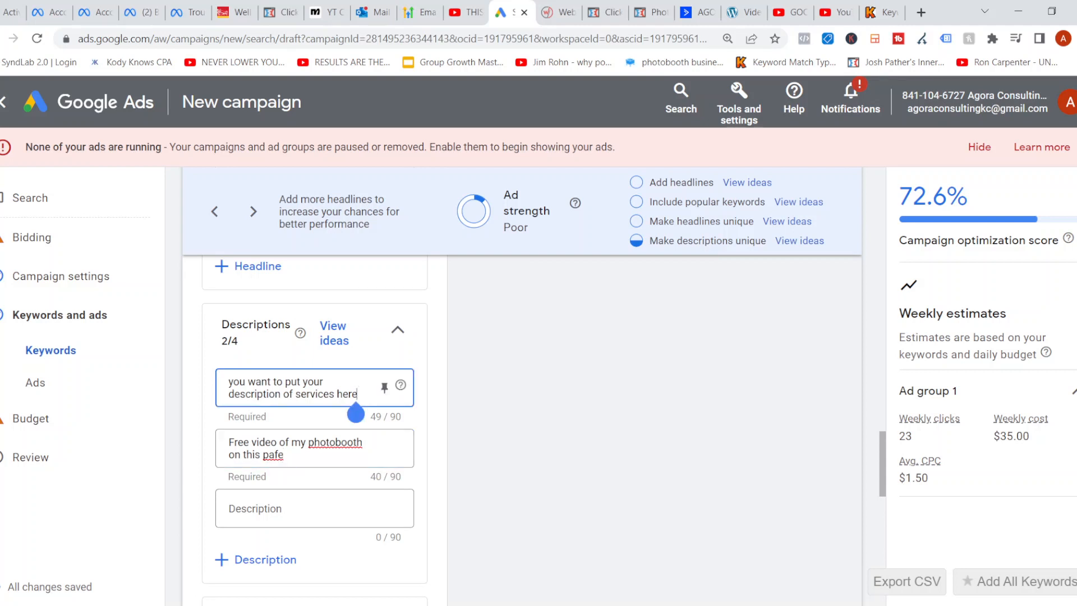
pyautogui.hotkey('ctrl', 'a')
pyautogui.write('Here')
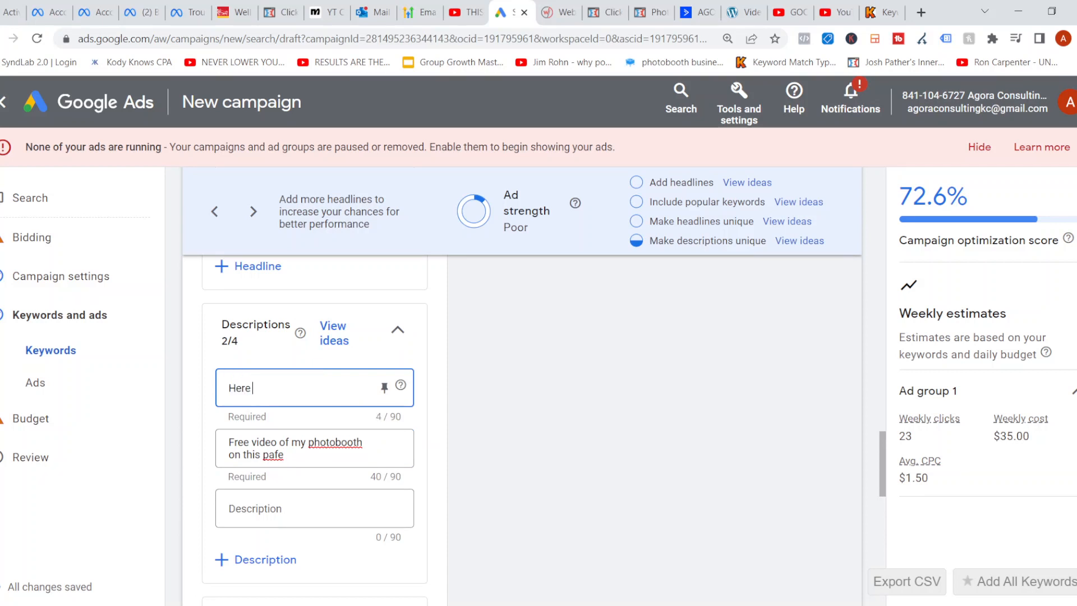
pyautogui.write(' you want to add a de')
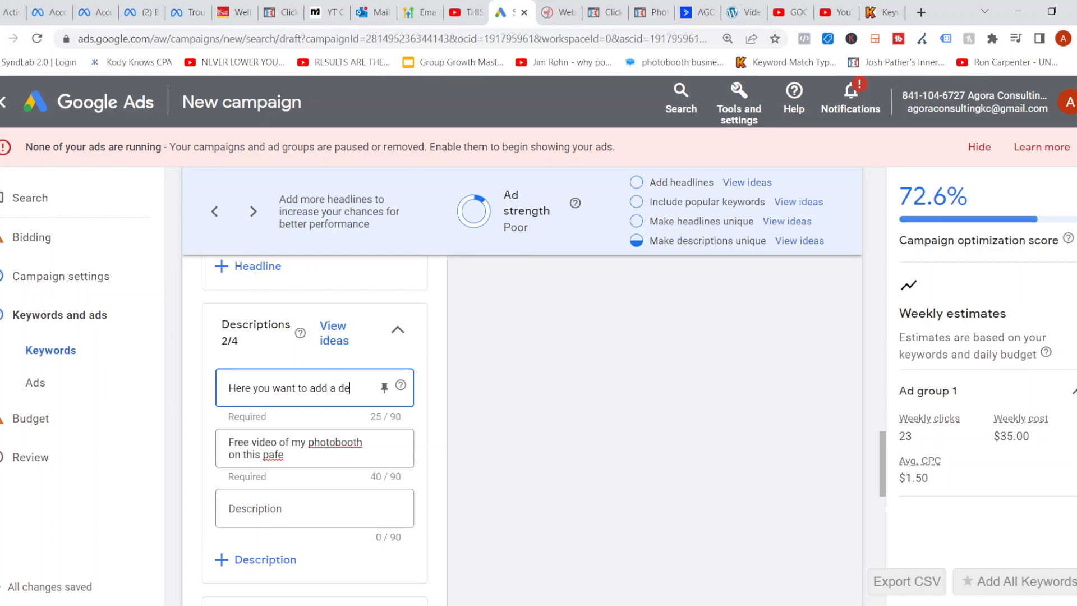
pyautogui.write('scription')
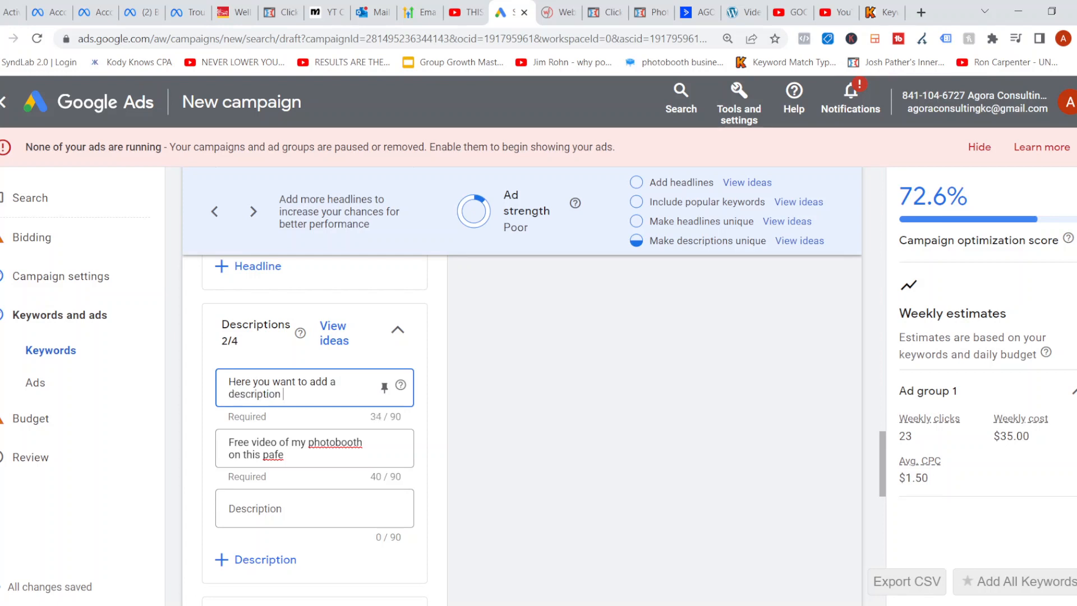
pyautogui.write(' of your product and services')
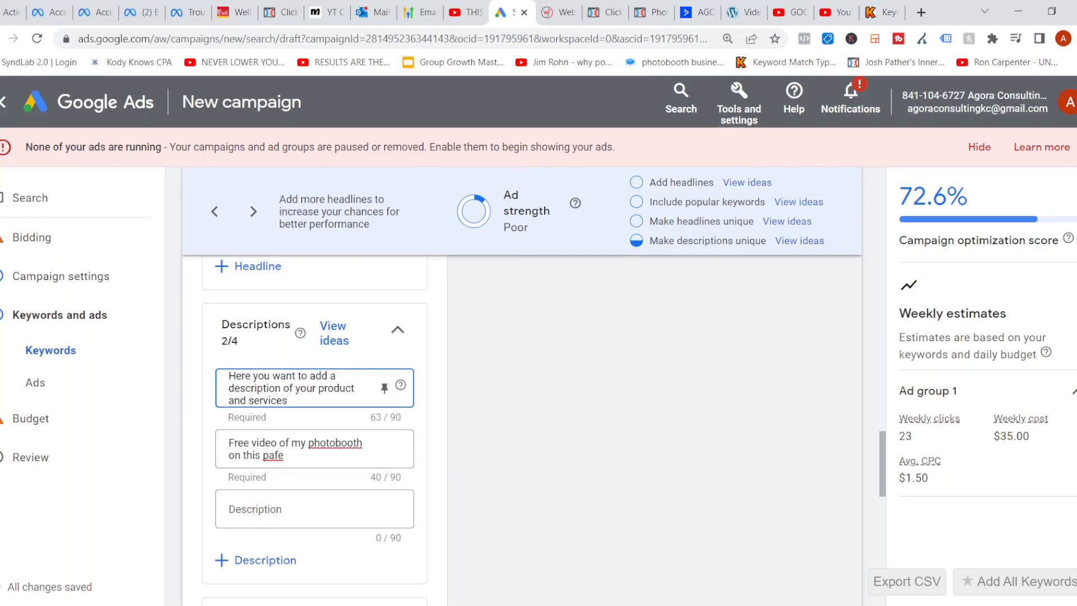
# Correct the last word of the ad's second description from "pafe" to "page"
pyautogui.click(283, 455)
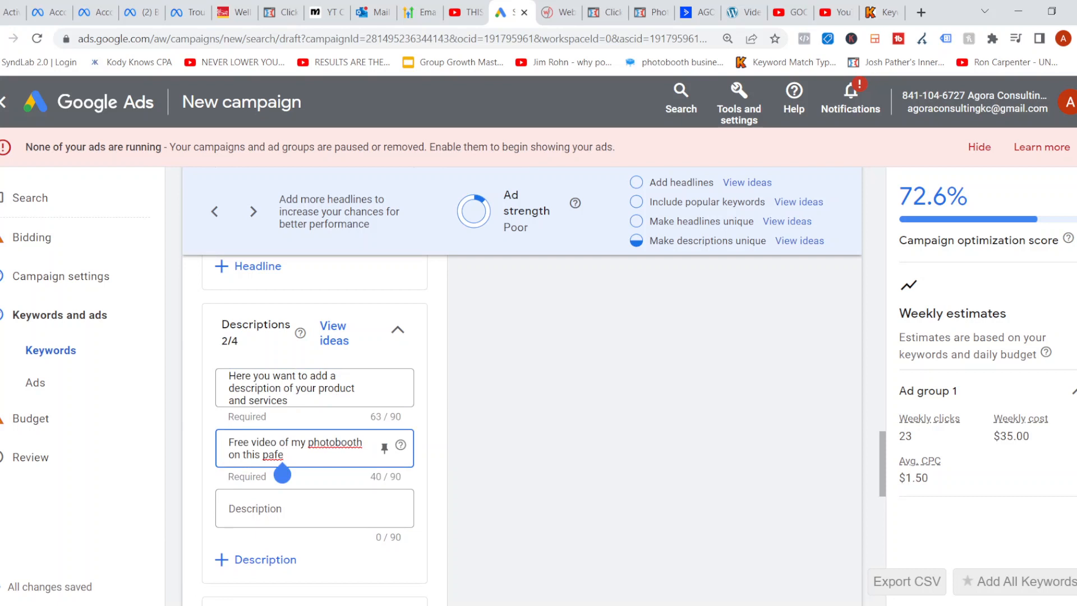
pyautogui.press('BackSpace')
pyautogui.press('BackSpace')
pyautogui.press('BackSpace')
pyautogui.press('BackSpace')
pyautogui.press('BackSpace')
pyautogui.write('page')
# Enter "your coupon offer for 50% here" as the ad's third description
pyautogui.click(315, 509)
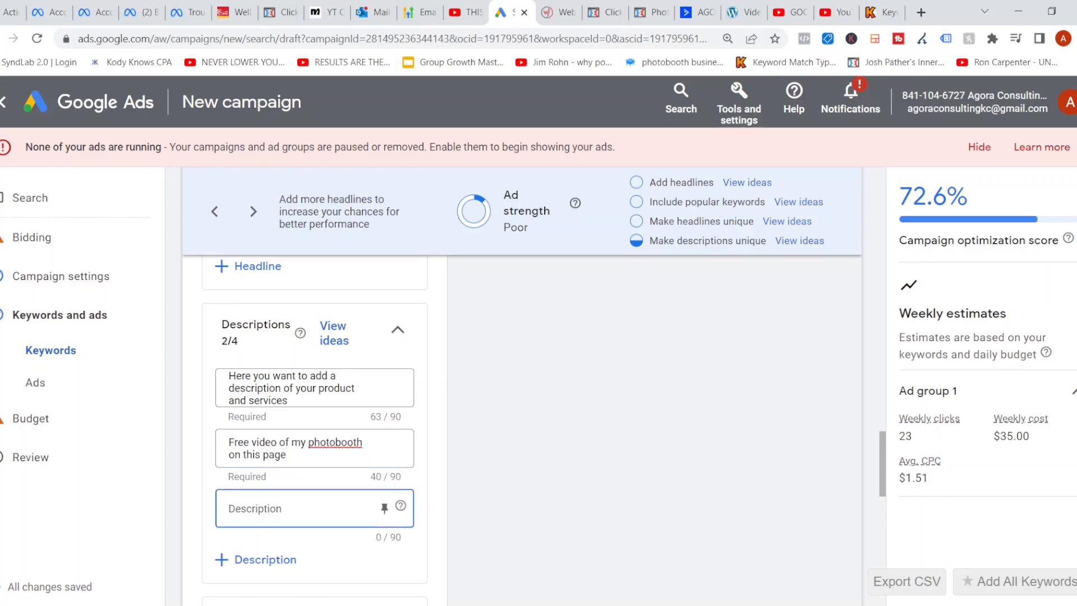
pyautogui.write('you')
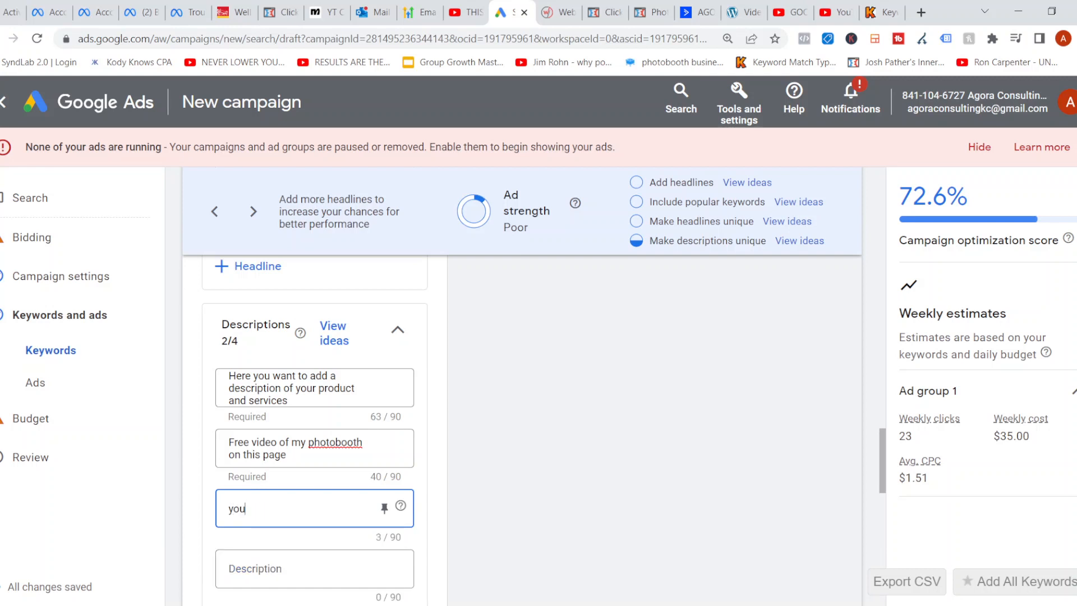
pyautogui.write('r coupon')
pyautogui.write('offer for 50')
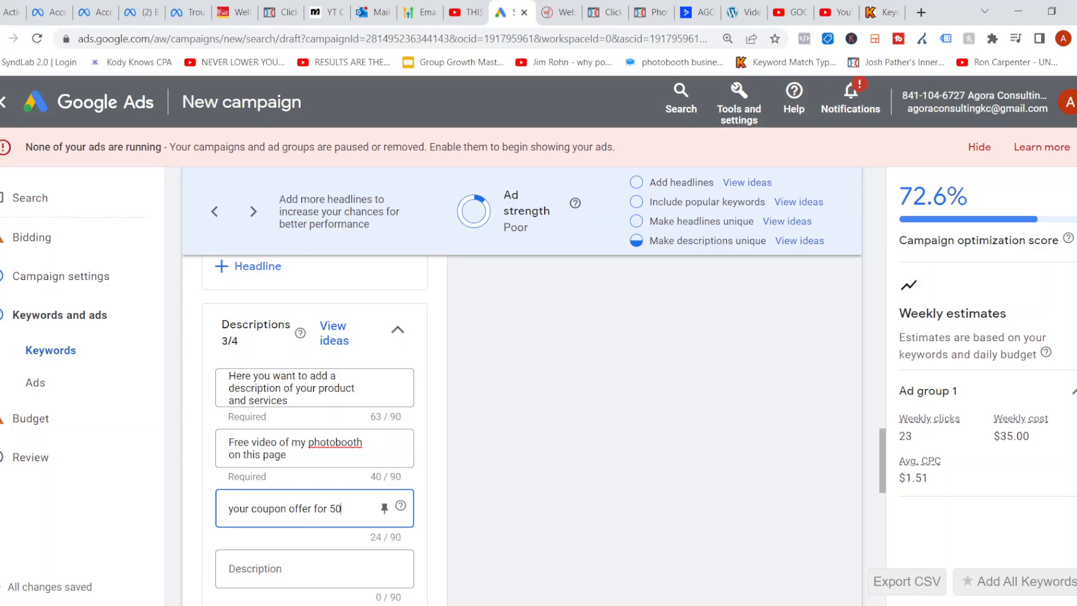
pyautogui.write('% here')
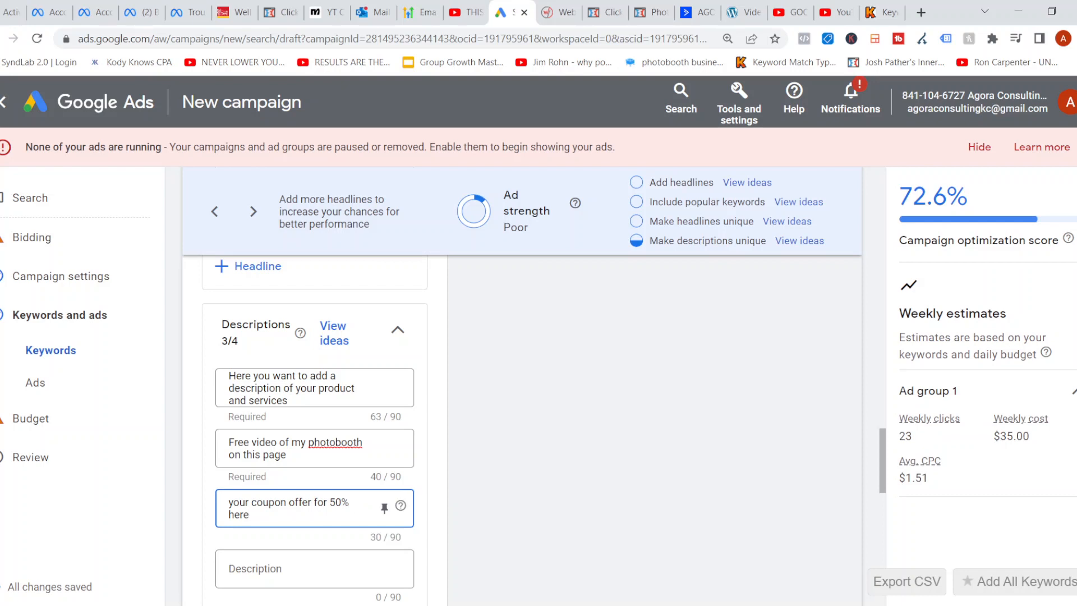
# Open the ad's sitelinks below the descriptions, images and business name sections for editing
pyautogui.scroll(-2, 315, 427)
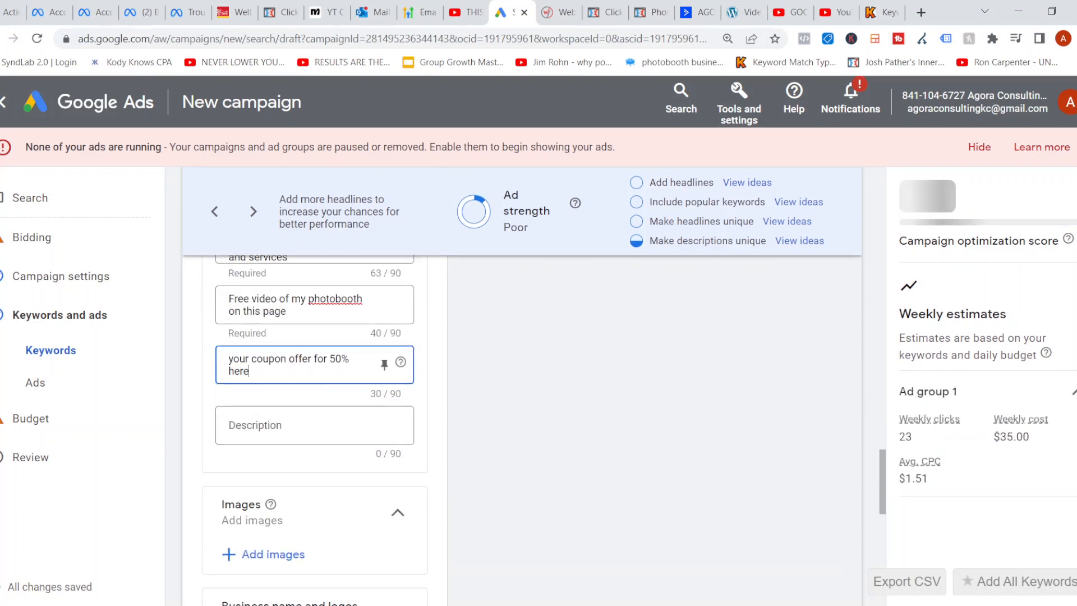
pyautogui.scroll(-2, 314, 426)
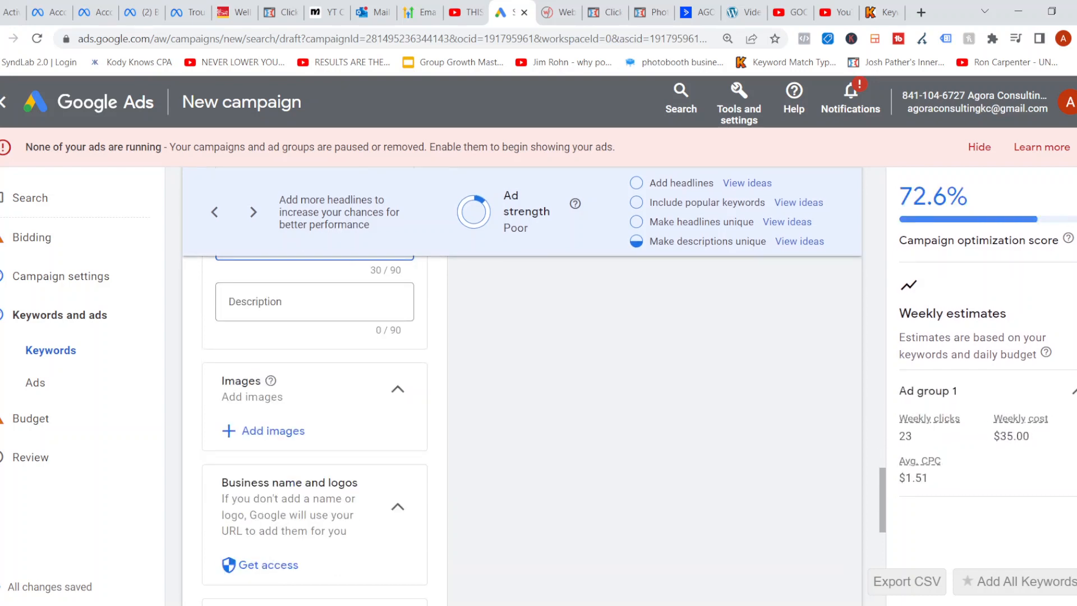
pyautogui.scroll(-1, 314, 387)
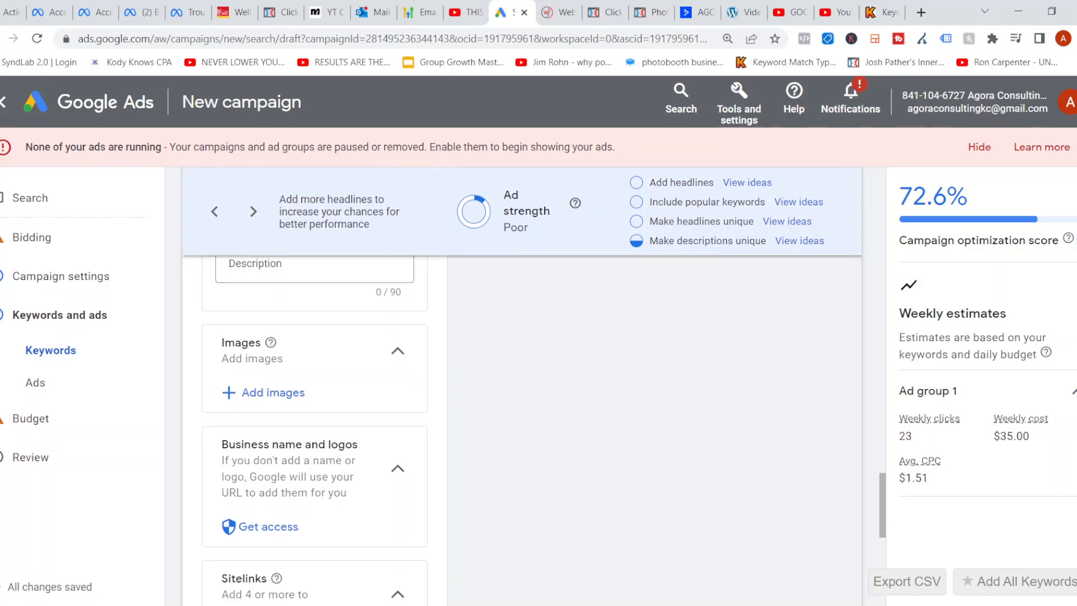
pyautogui.scroll(-2, 314, 427)
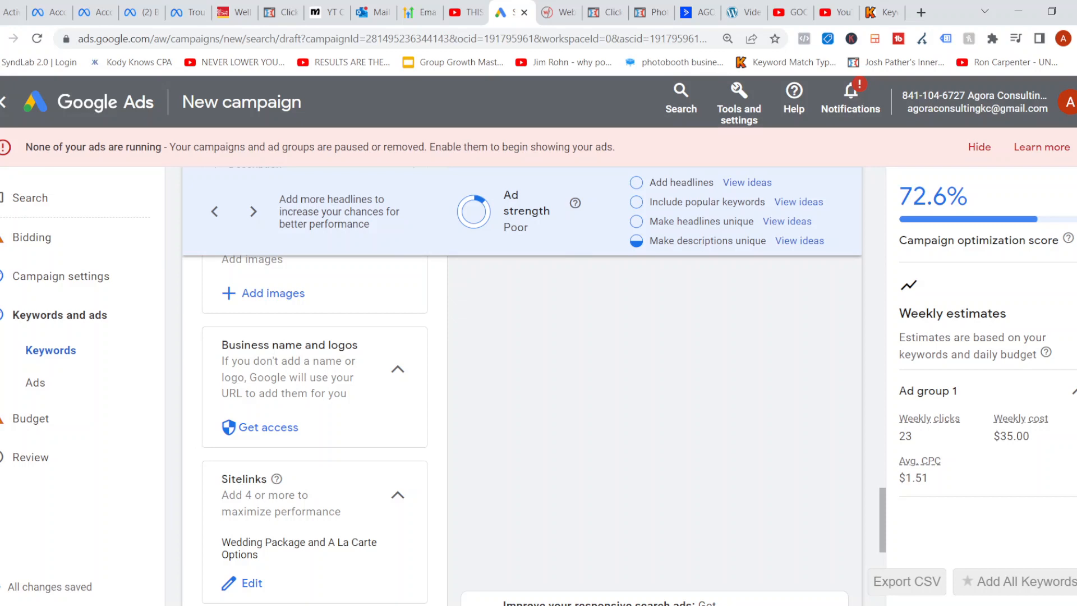
pyautogui.scroll(-3, 522, 429)
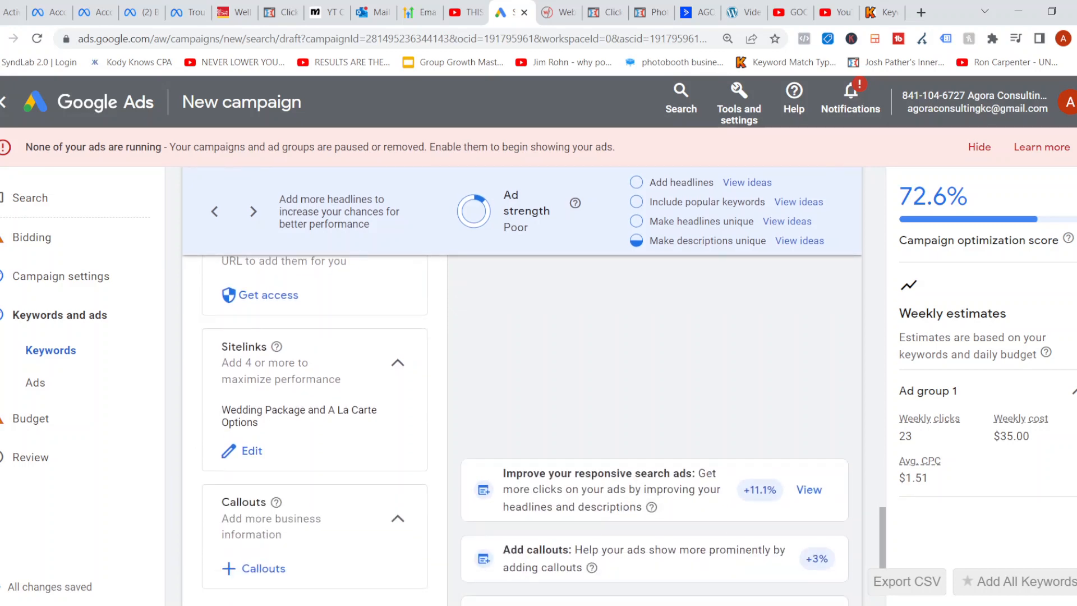
pyautogui.click(246, 451)
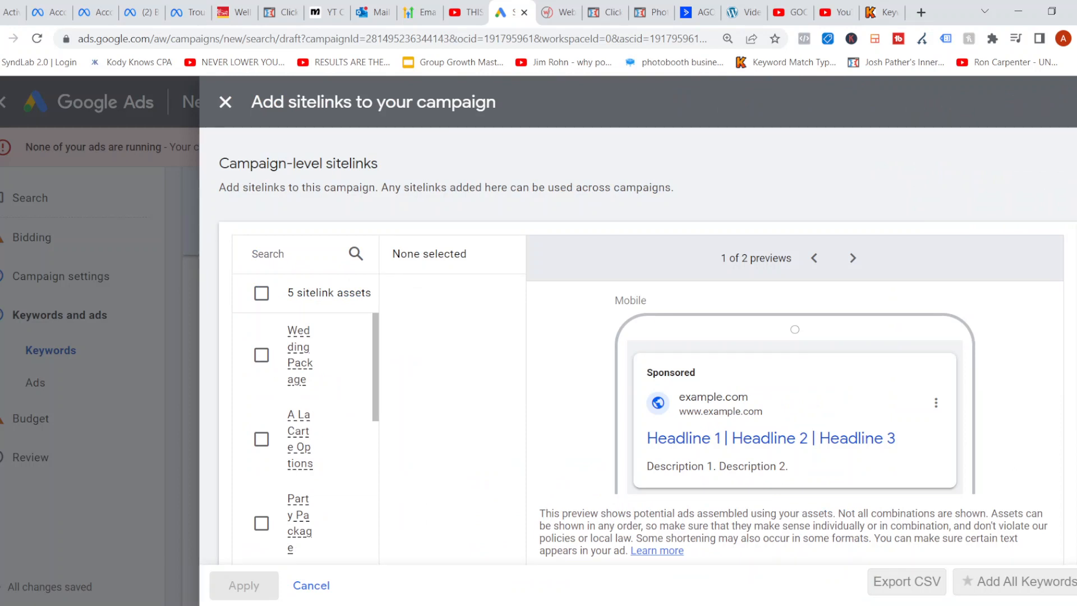
# Look through the existing sitelink assets and select Wedding Package and A La Carte Options for the campaign
pyautogui.scroll(-3, 303, 438)
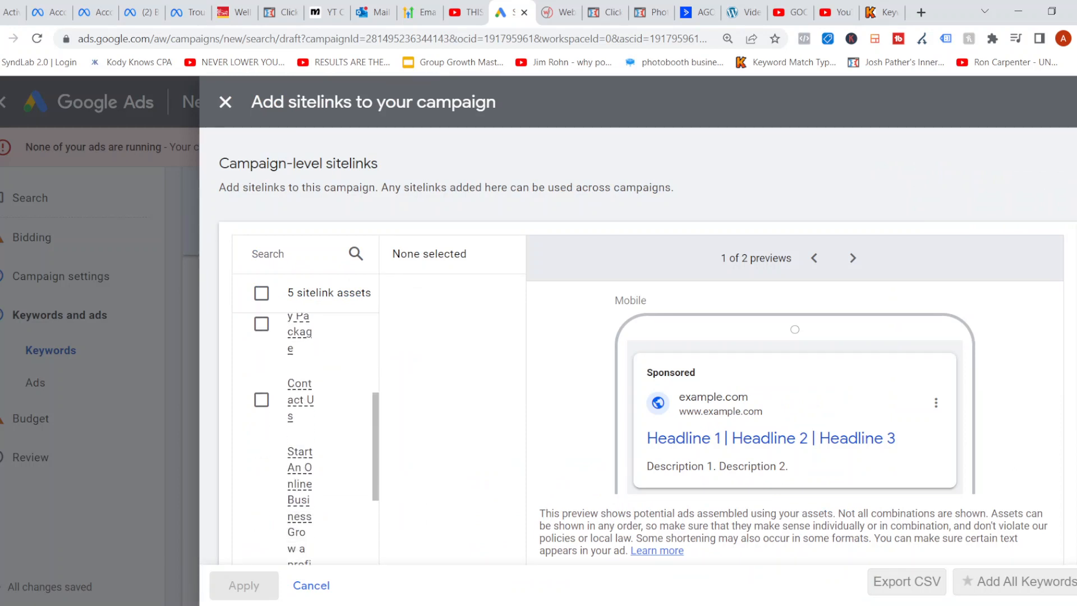
pyautogui.scroll(-2, 303, 438)
pyautogui.scroll(6, 303, 438)
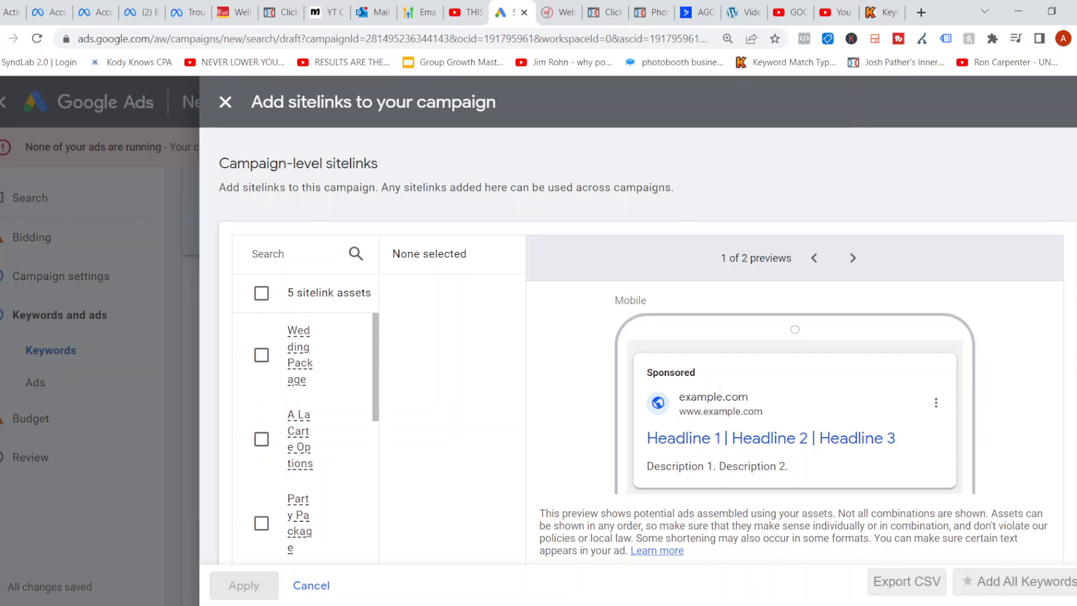
pyautogui.click(261, 355)
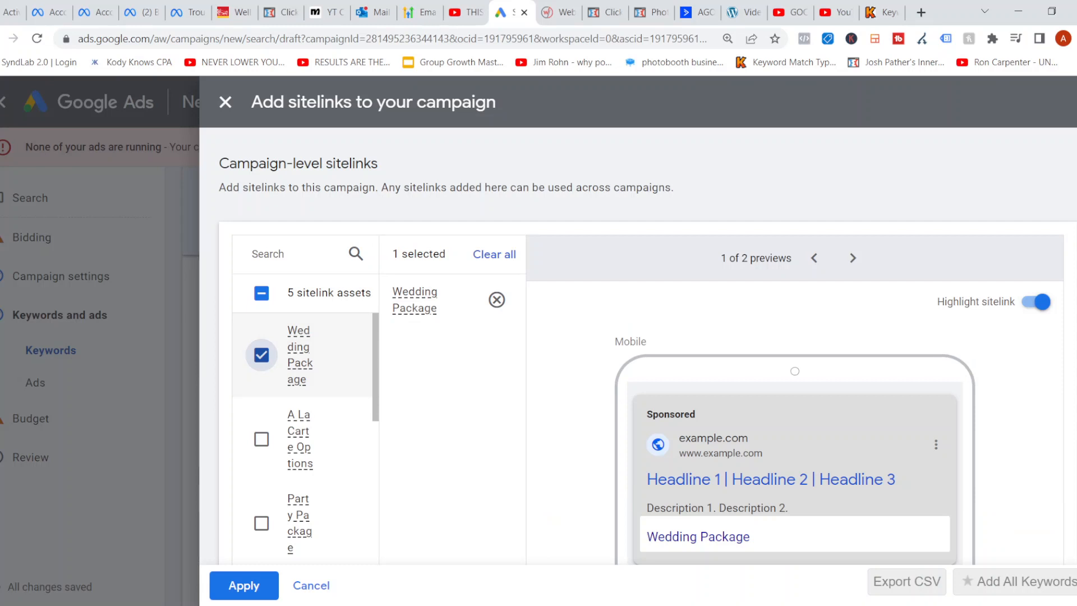
pyautogui.click(262, 439)
pyautogui.click(261, 439)
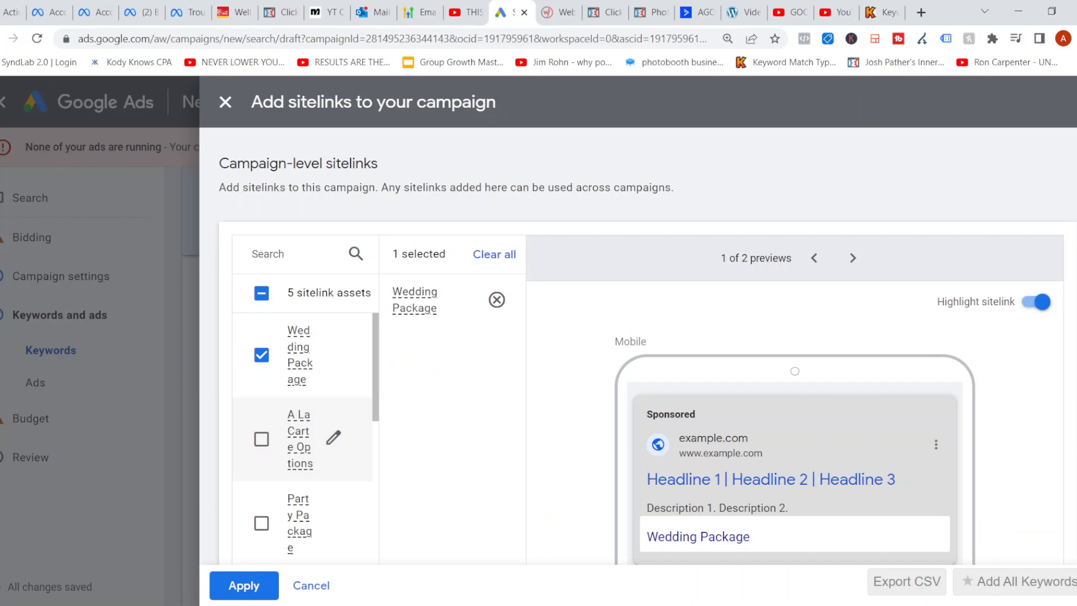
pyautogui.click(262, 440)
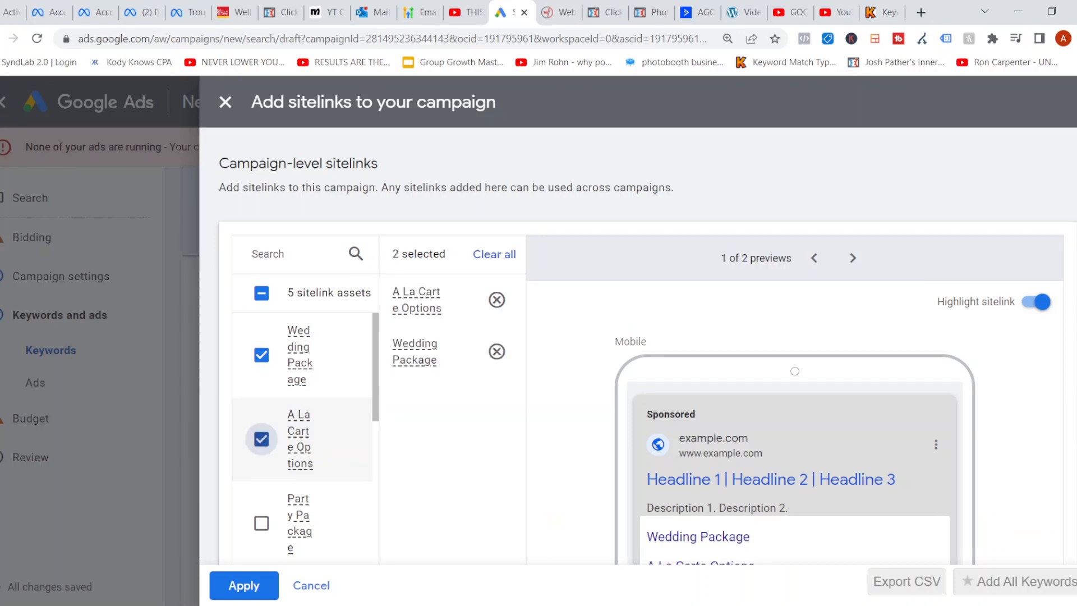
# Open the A La Carte Options sitelink for editing, showing its description lines and final URL
pyautogui.scroll(-3, 646, 348)
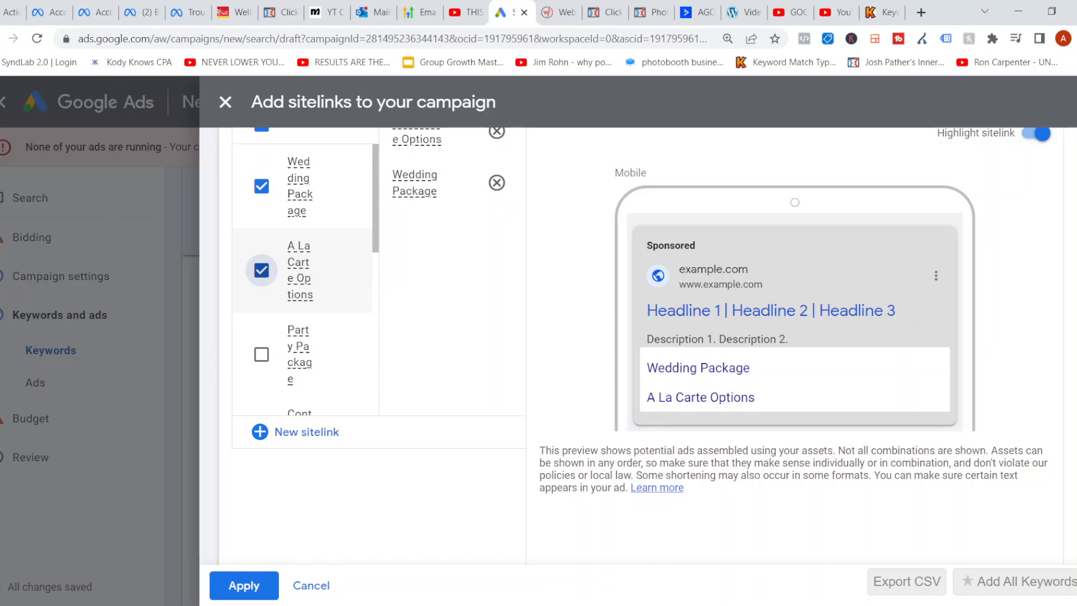
pyautogui.scroll(-1, 262, 270)
pyautogui.scroll(1, 261, 270)
pyautogui.click(348, 267)
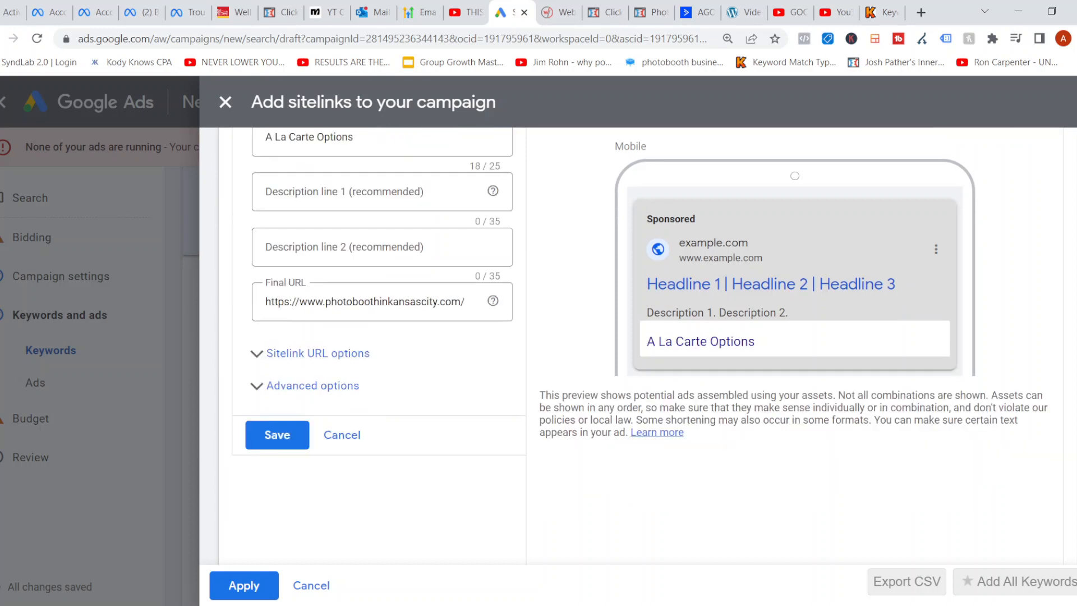
# Save the A La Carte Options sitelink and apply the selected Wedding Package and A La Carte Options sitelinks to the campaign
pyautogui.scroll(3, 379, 314)
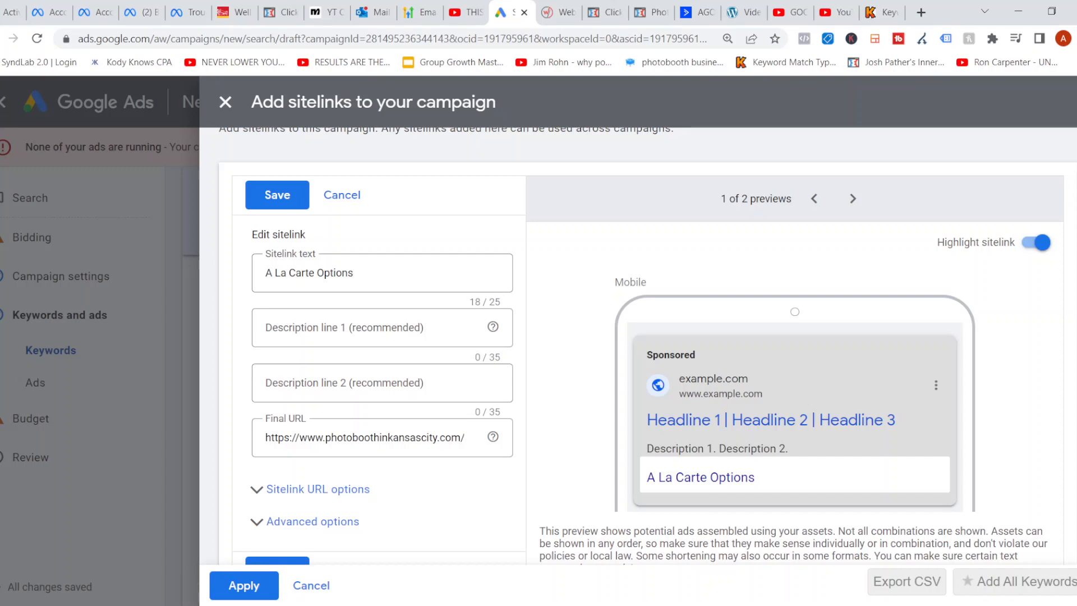
pyautogui.click(355, 273)
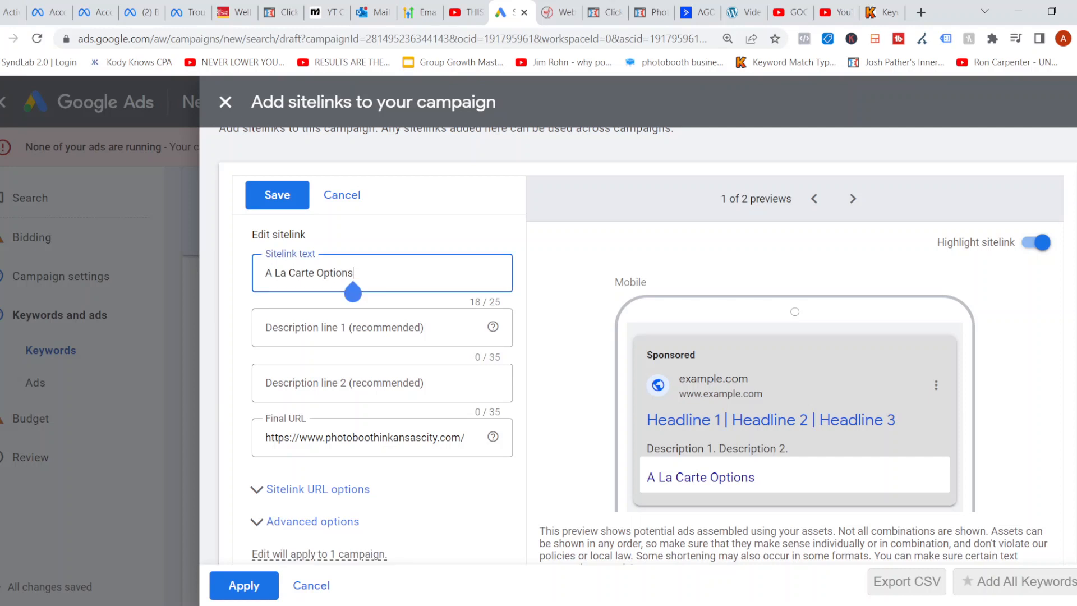
pyautogui.click(439, 438)
pyautogui.scroll(-3, 382, 371)
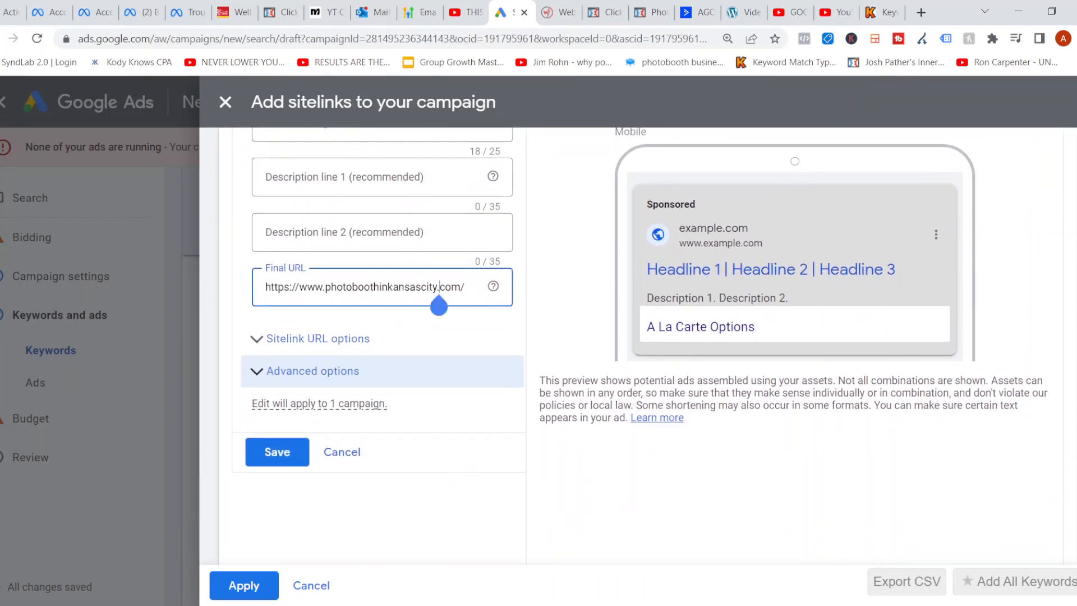
pyautogui.click(277, 452)
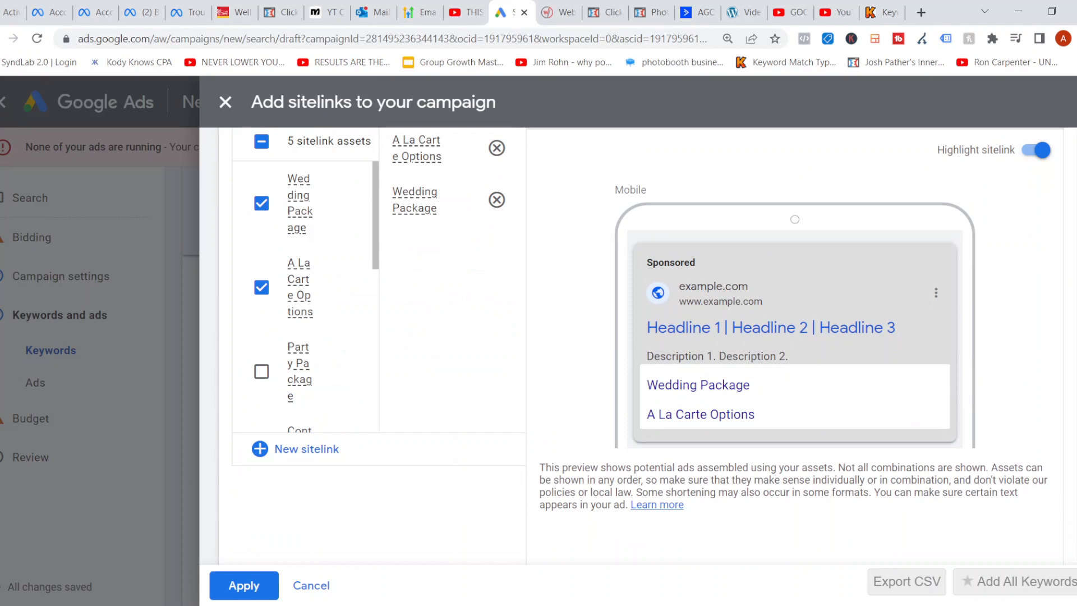
pyautogui.click(244, 585)
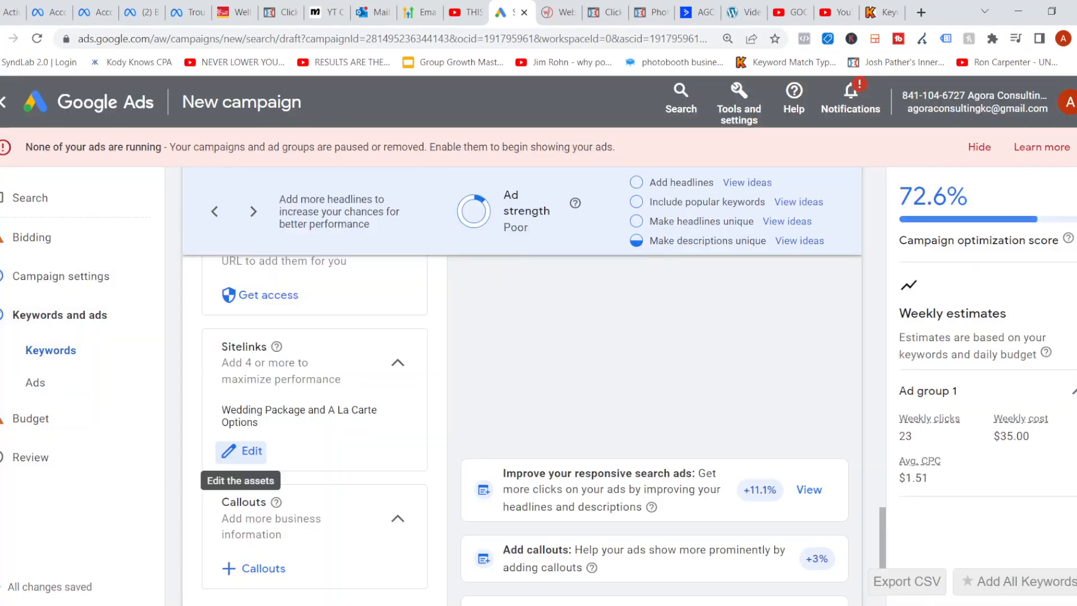
# Expand the additional asset types and the ad URL options, and look through what each offers for the ad
pyautogui.scroll(-3, 522, 392)
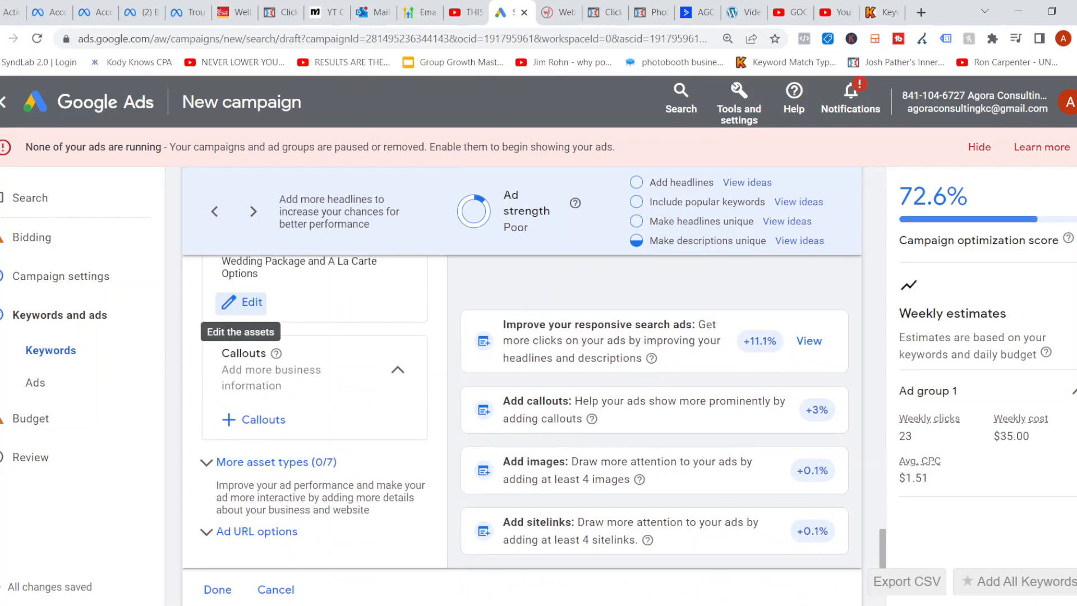
pyautogui.scroll(-2, 521, 387)
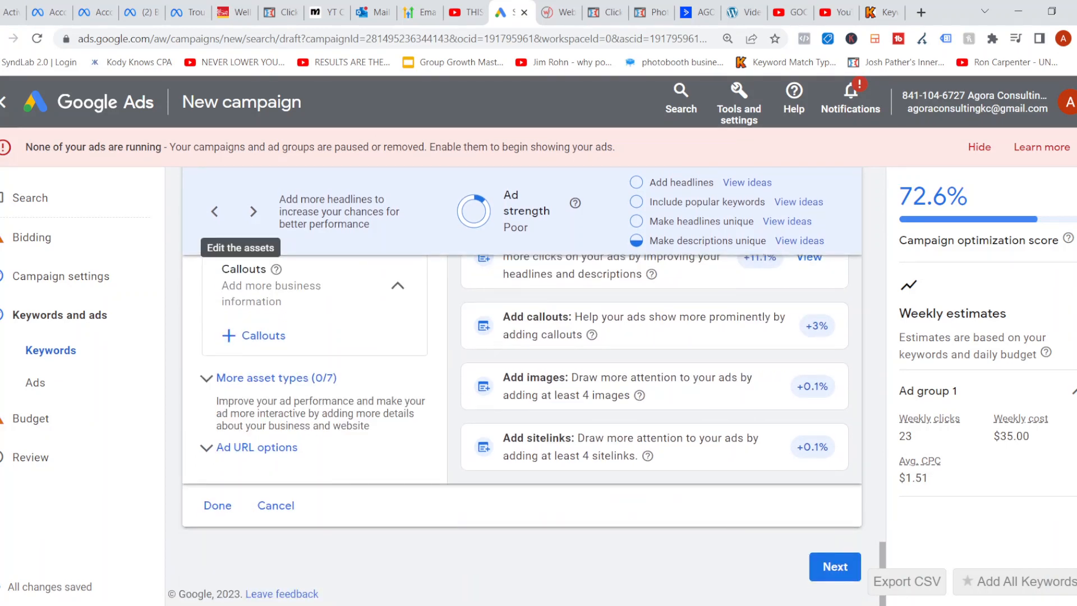
pyautogui.click(276, 378)
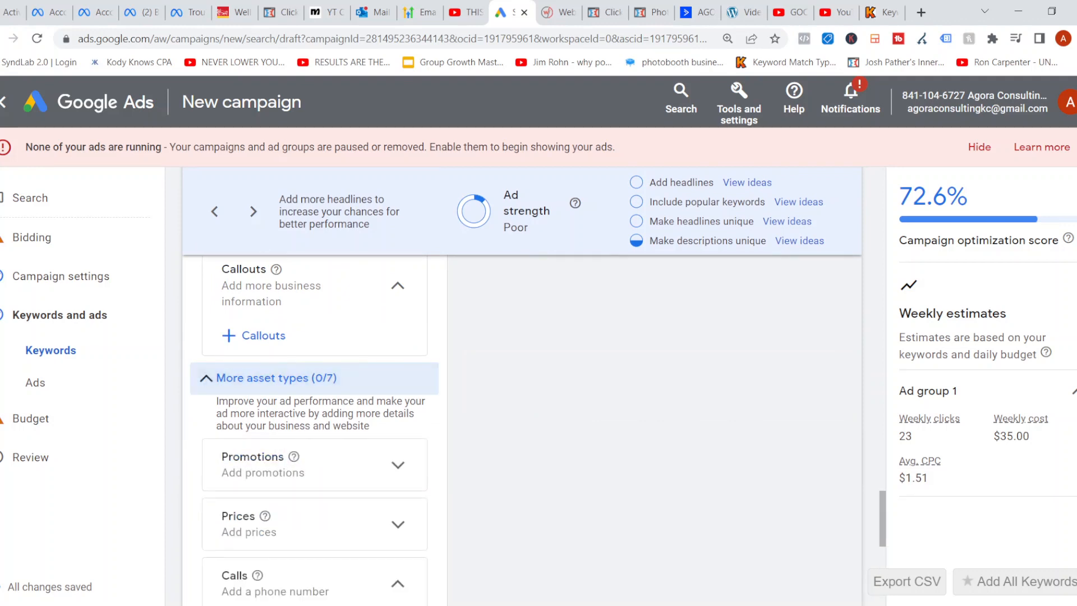
pyautogui.scroll(-5, 522, 432)
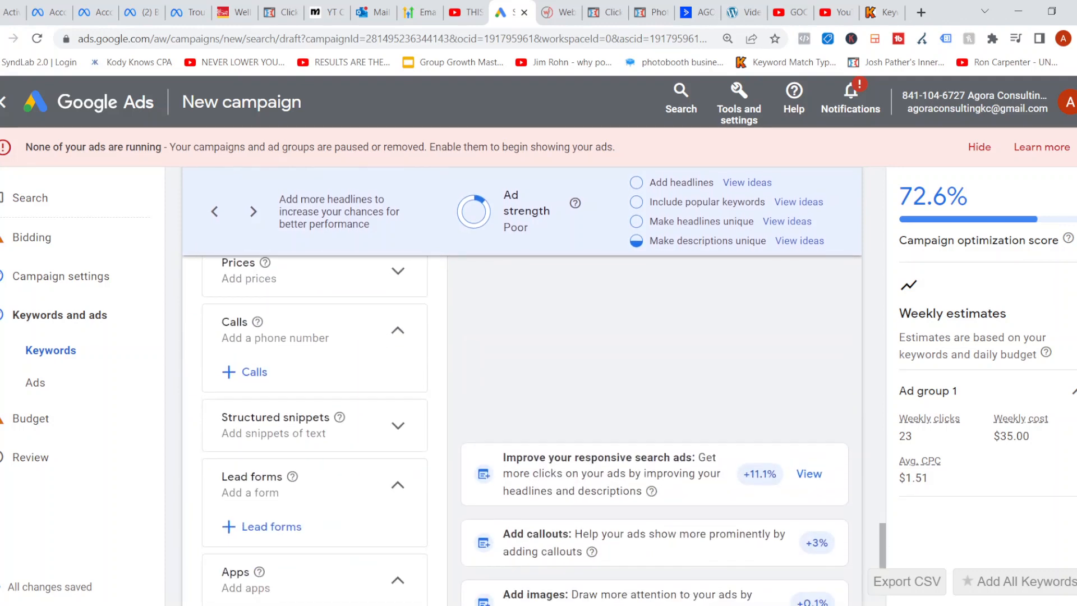
pyautogui.scroll(-4, 522, 388)
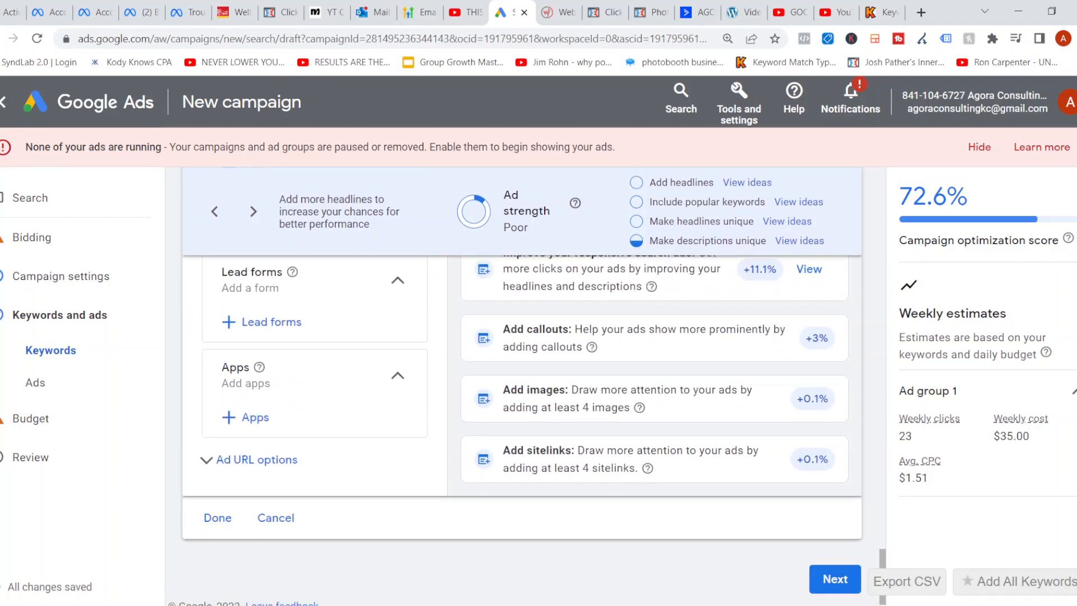
pyautogui.click(257, 460)
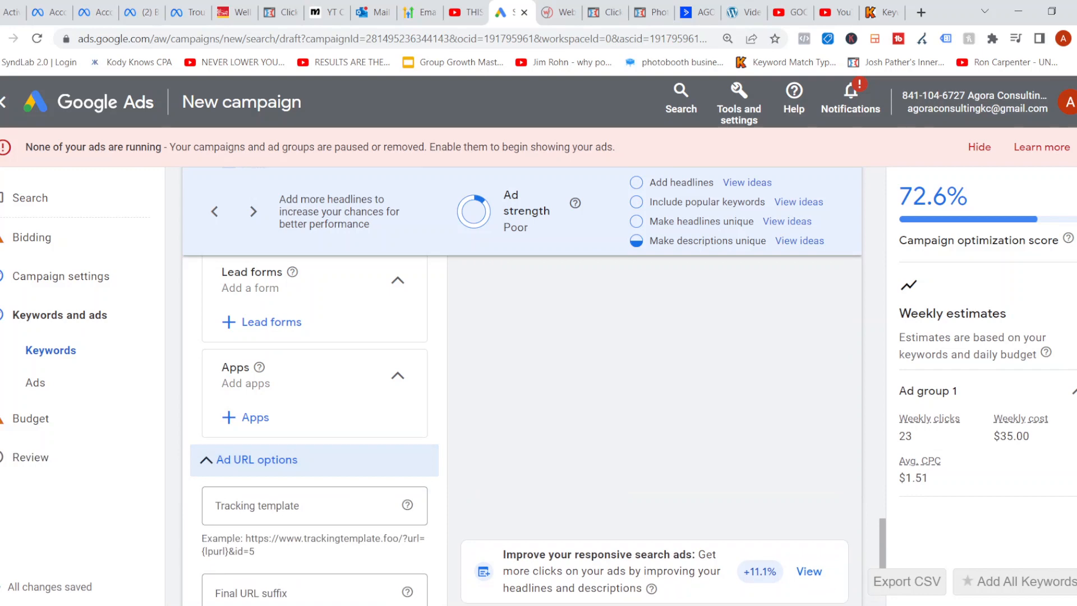
pyautogui.scroll(-3, 521, 393)
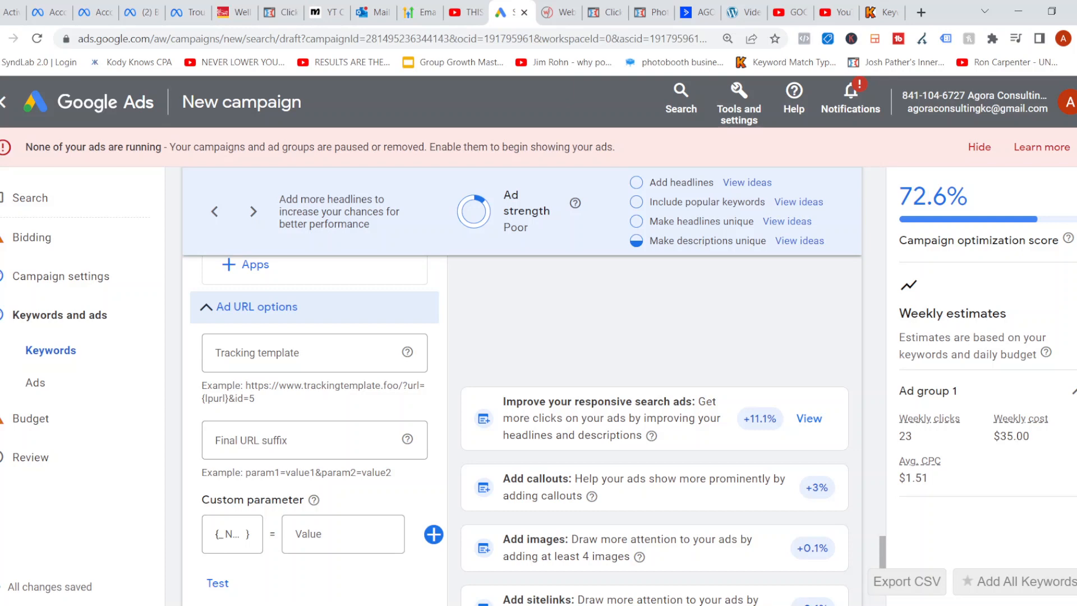
pyautogui.scroll(-3, 521, 431)
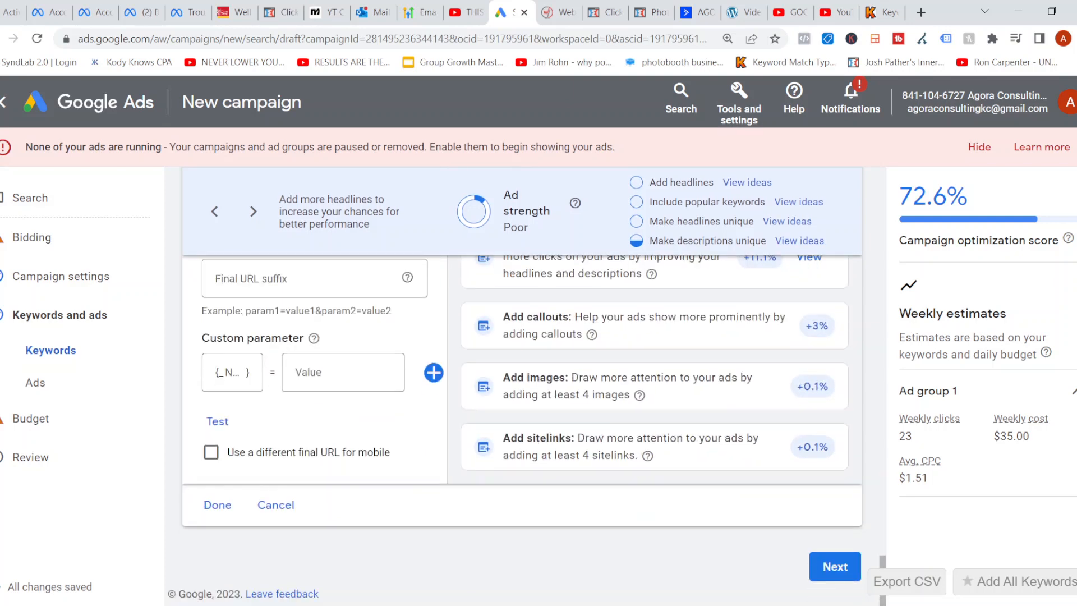
pyautogui.scroll(3, 521, 431)
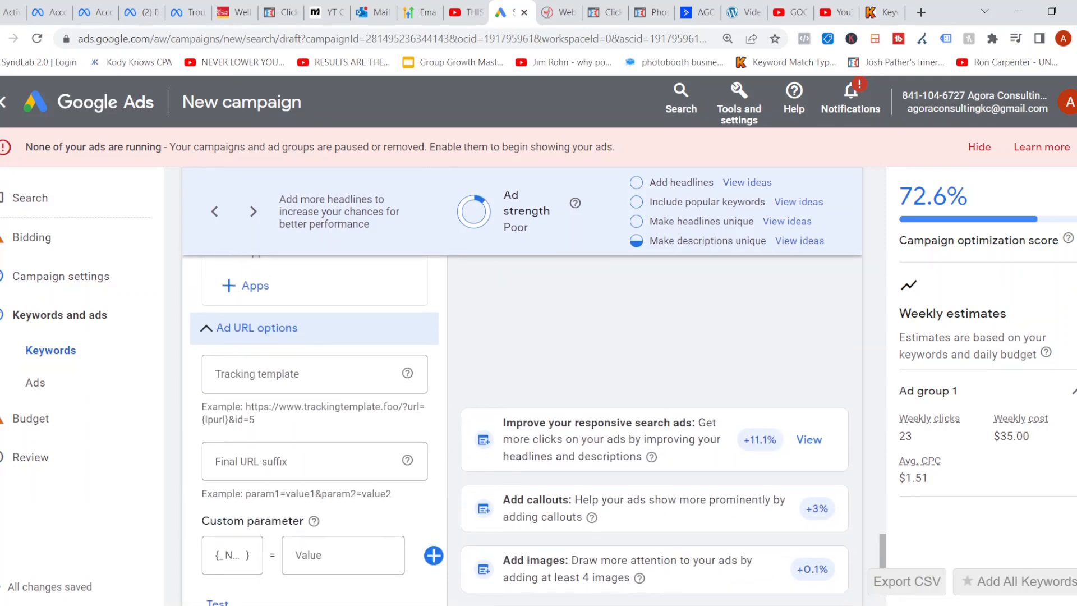
pyautogui.scroll(-1, 522, 431)
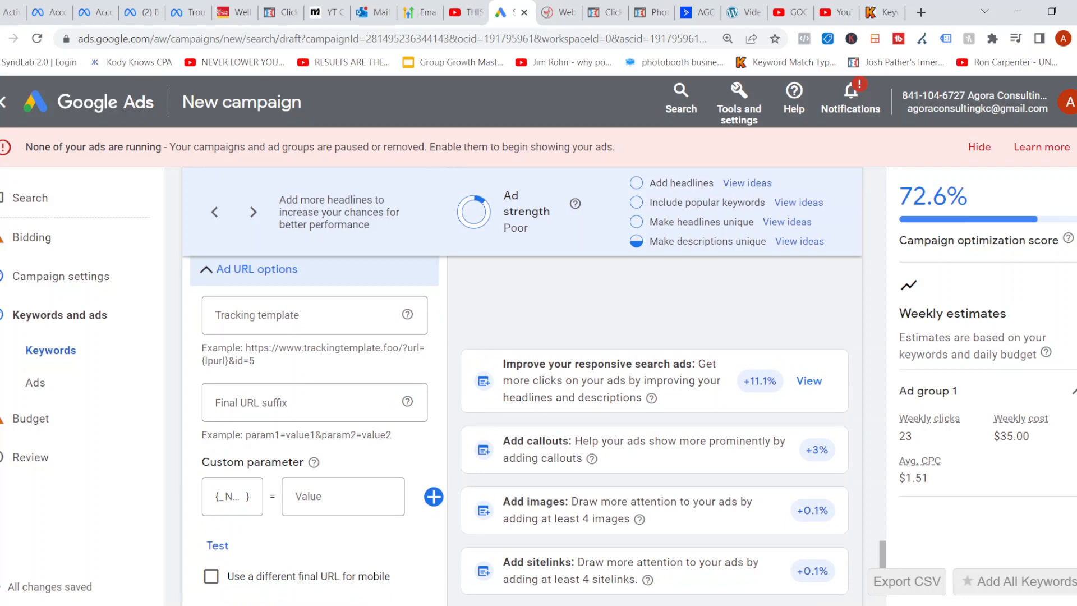
pyautogui.scroll(-1, 522, 430)
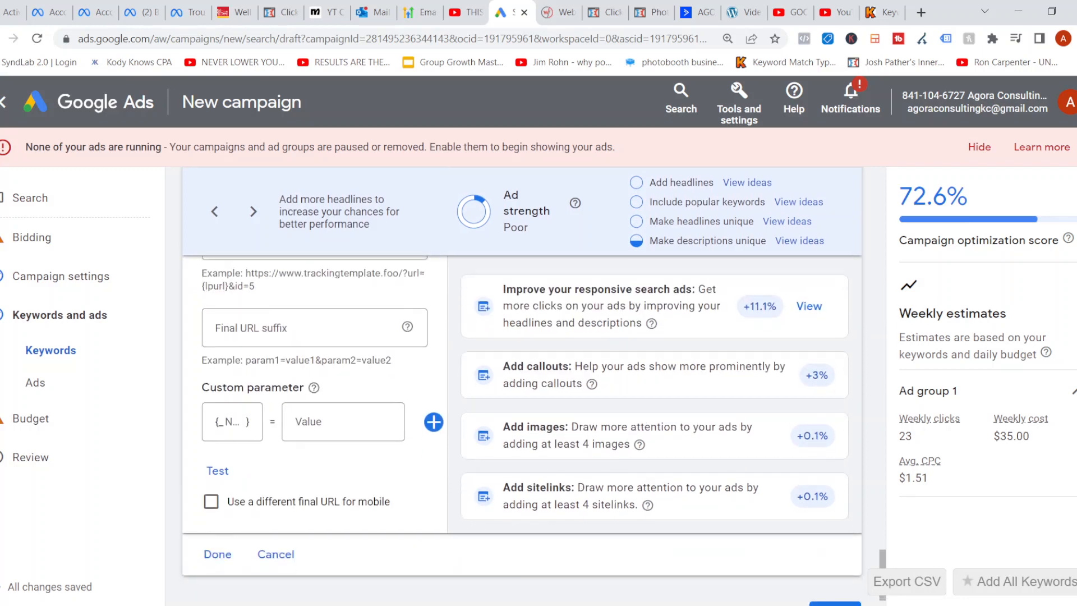
# Finish the responsive search ad and continue to the campaign's average daily budget options
pyautogui.click(217, 555)
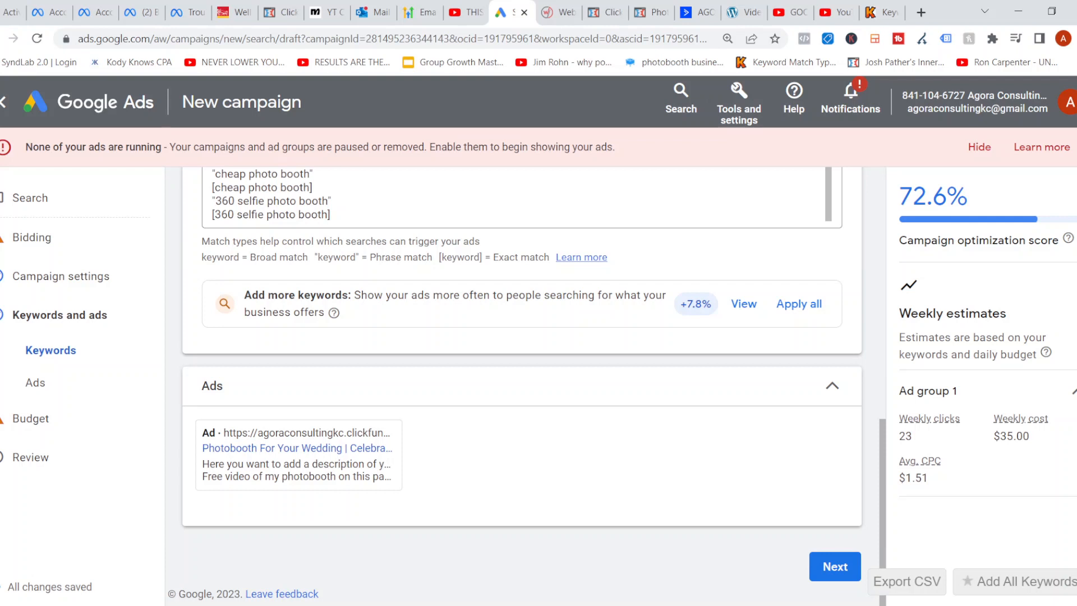
pyautogui.click(836, 567)
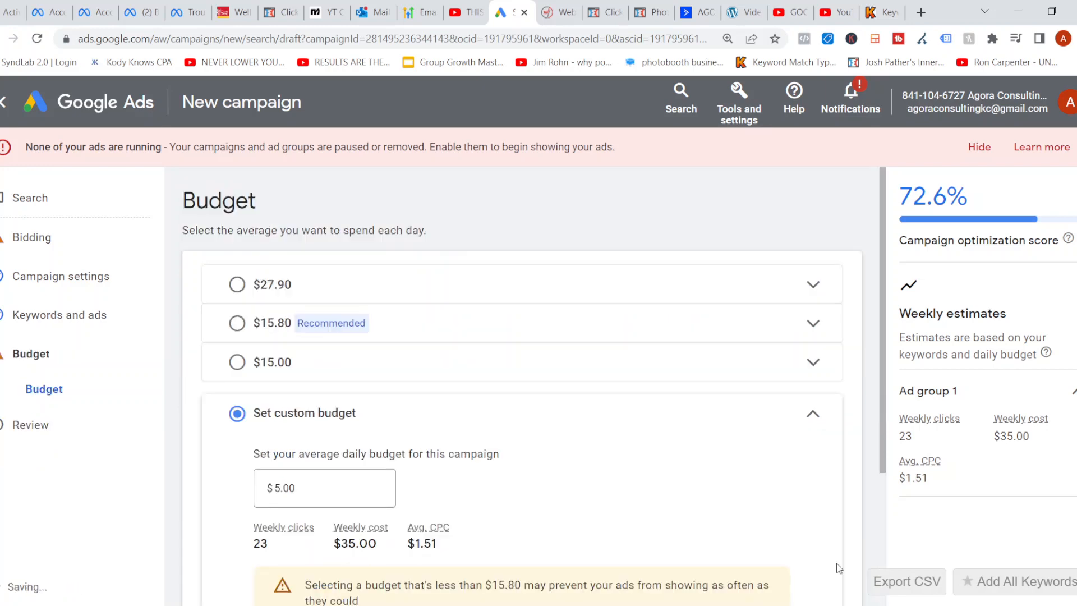
pyautogui.scroll(-2, 838, 568)
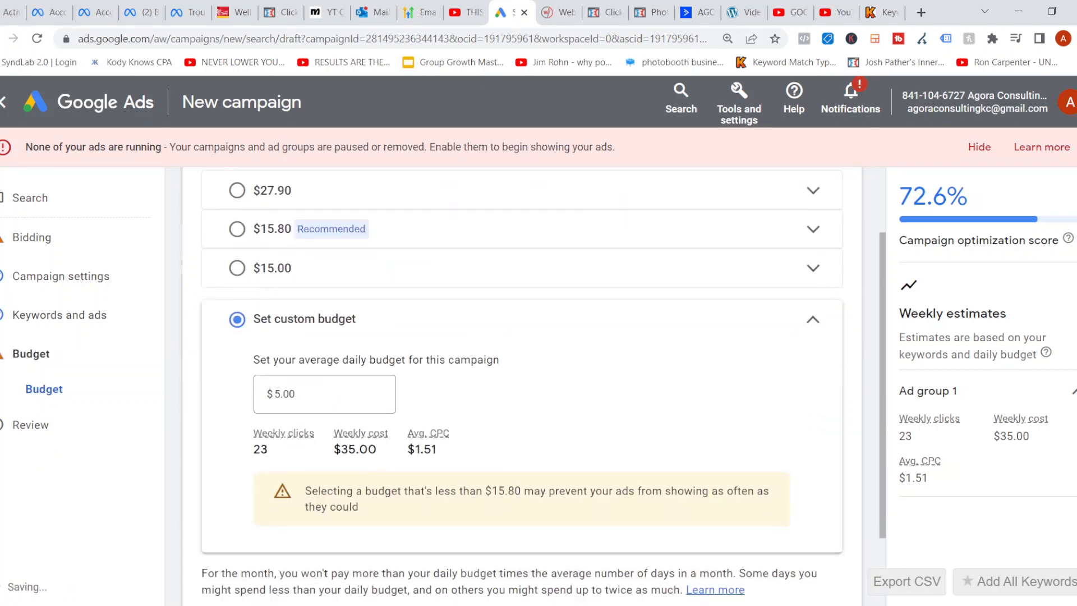
pyautogui.scroll(2, 522, 386)
pyautogui.scroll(-1, 521, 386)
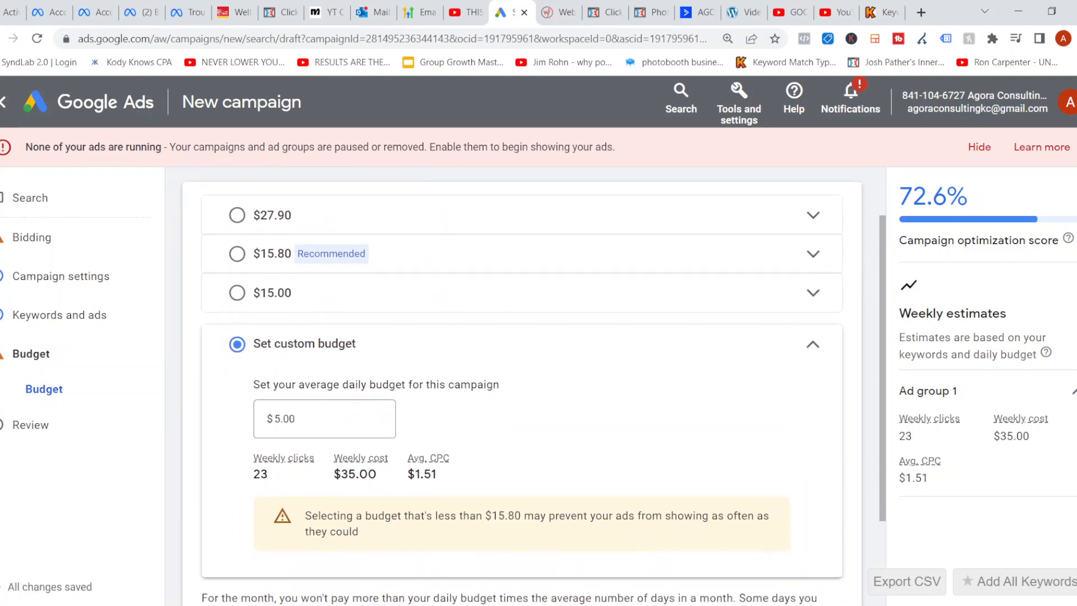
# Set a custom average daily budget of $5.00 for the campaign and continue to the campaign review
pyautogui.click(238, 254)
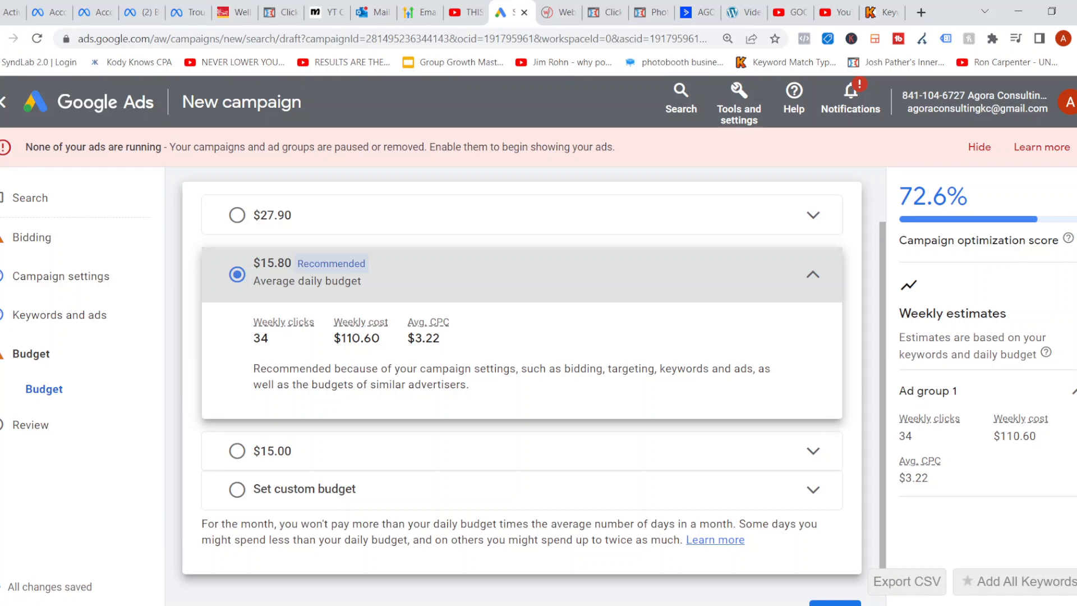
pyautogui.click(238, 490)
pyautogui.click(309, 419)
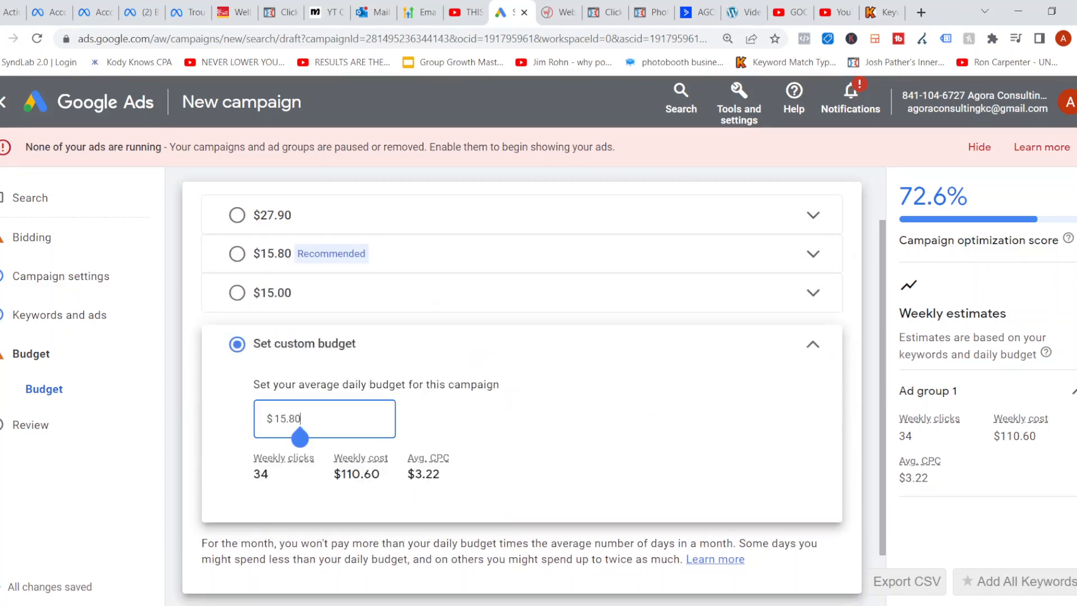
pyautogui.press('BackSpace')
pyautogui.press('BackSpace')
pyautogui.press('BackSpace')
pyautogui.press('BackSpace')
pyautogui.press('BackSpace')
pyautogui.write('5')
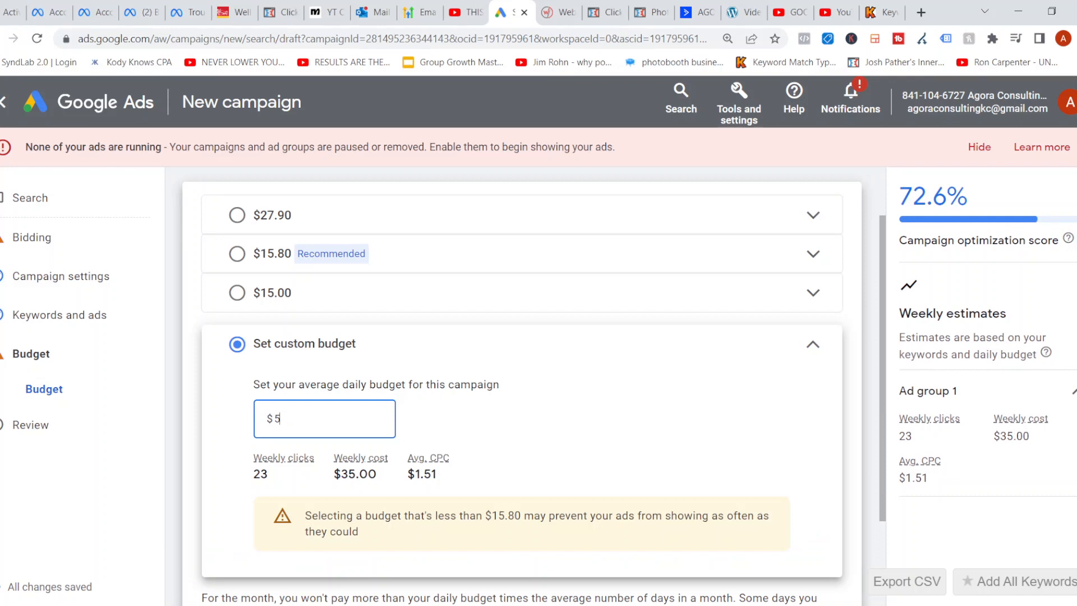
pyautogui.click(314, 418)
pyautogui.scroll(-2, 522, 387)
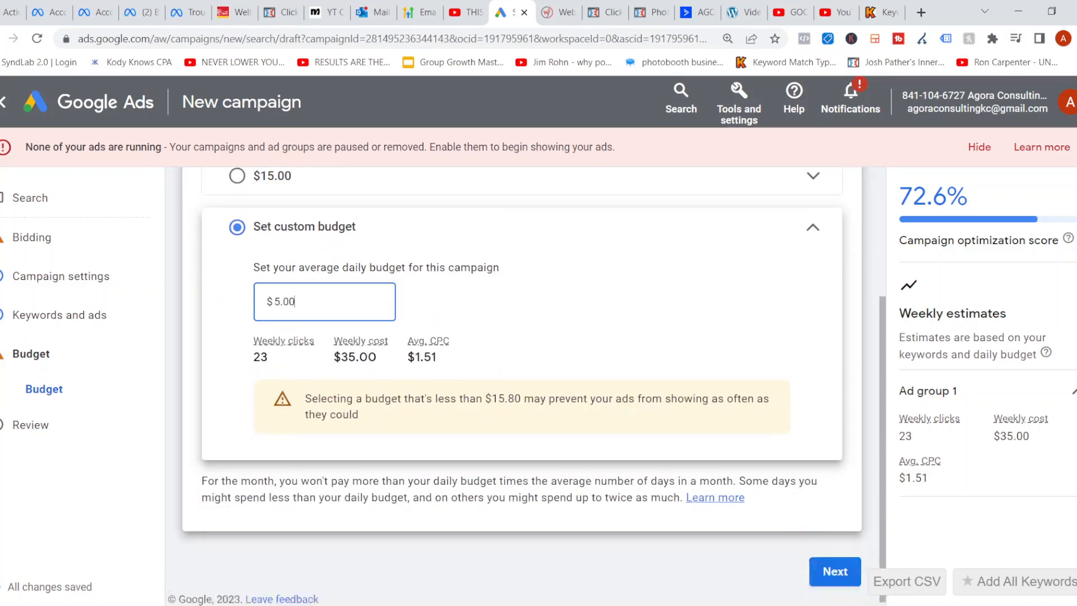
pyautogui.click(835, 566)
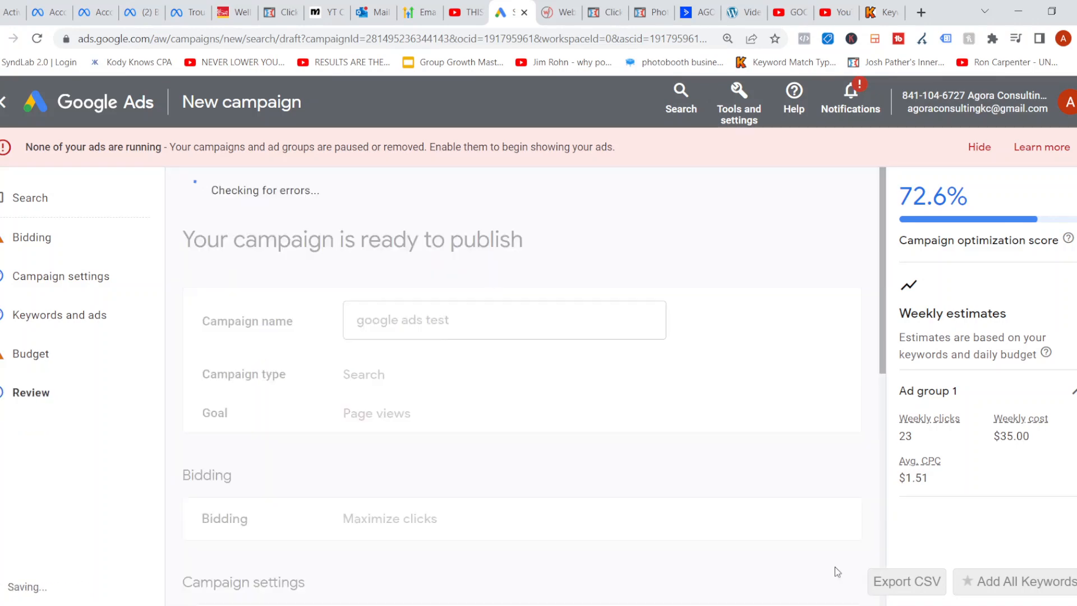